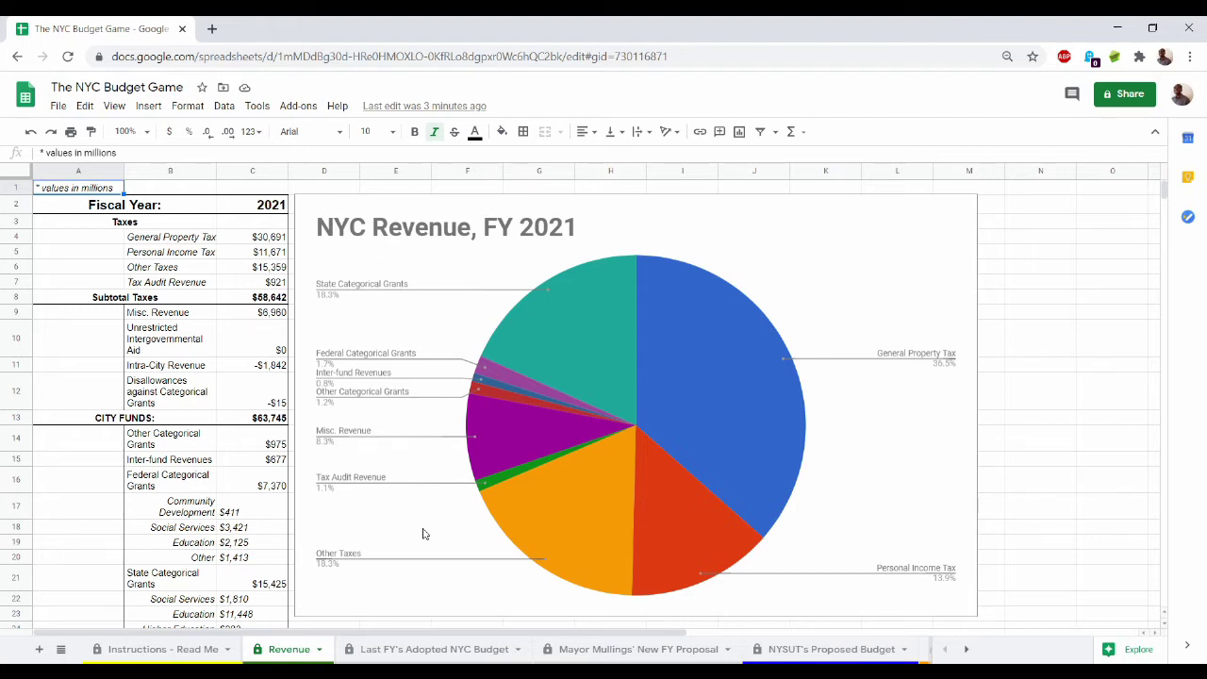
# Step: Examine the fiscal year, tax revenue, city funds and grant figures on the Revenue sheet
pyautogui.click(225, 209)
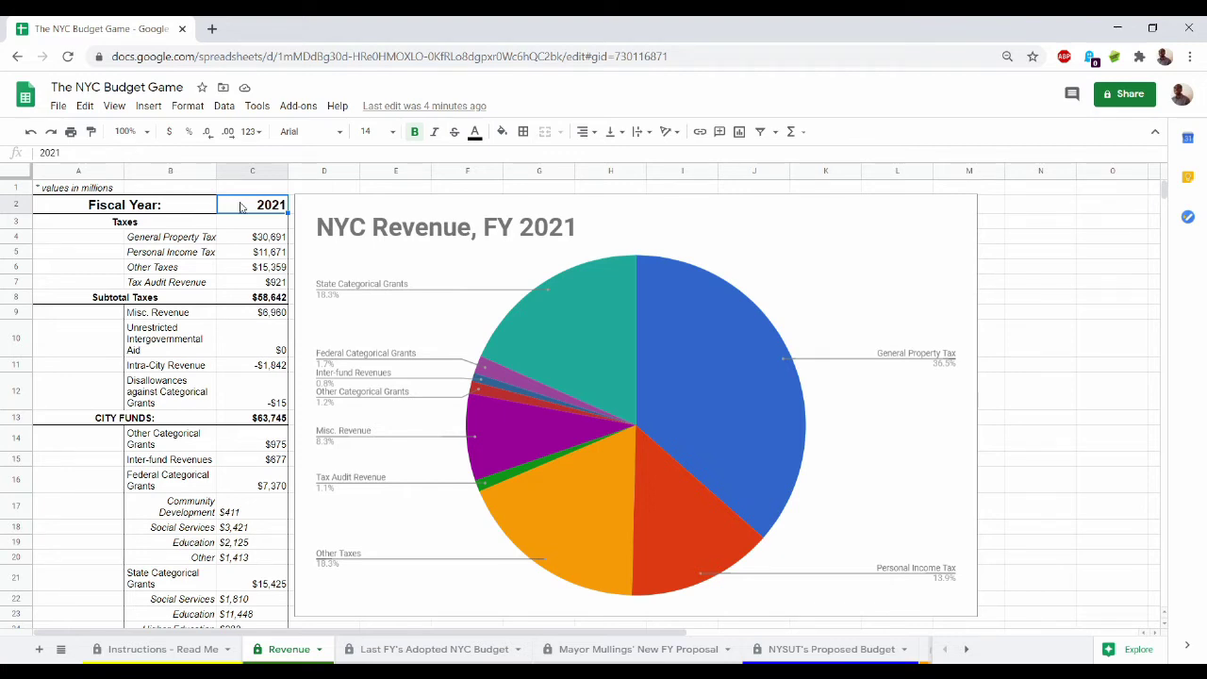
pyautogui.scroll(-1, 206, 238)
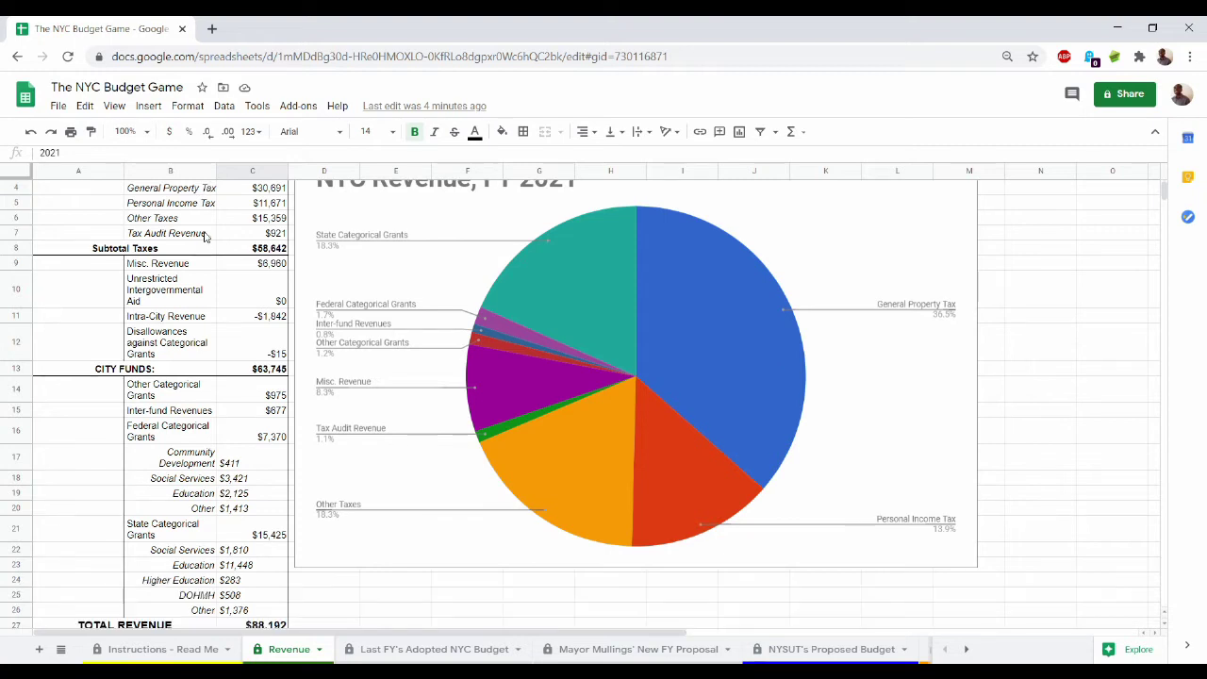
pyautogui.scroll(1, 206, 237)
pyautogui.click(245, 241)
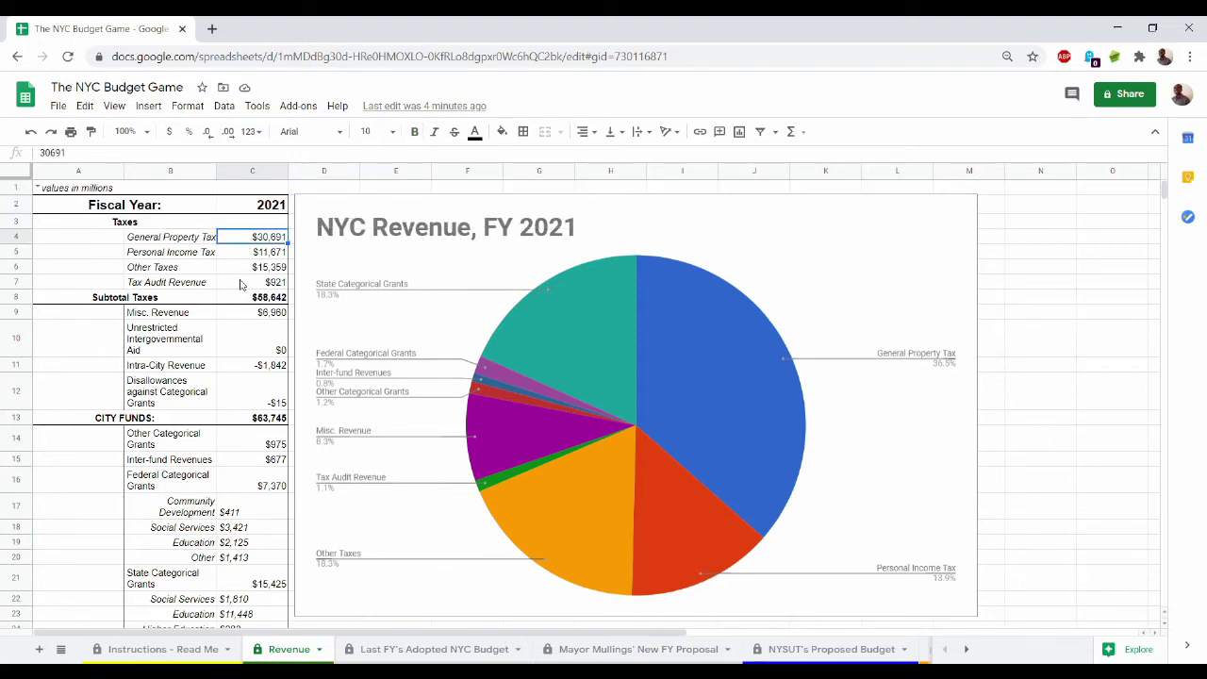
pyautogui.click(242, 285)
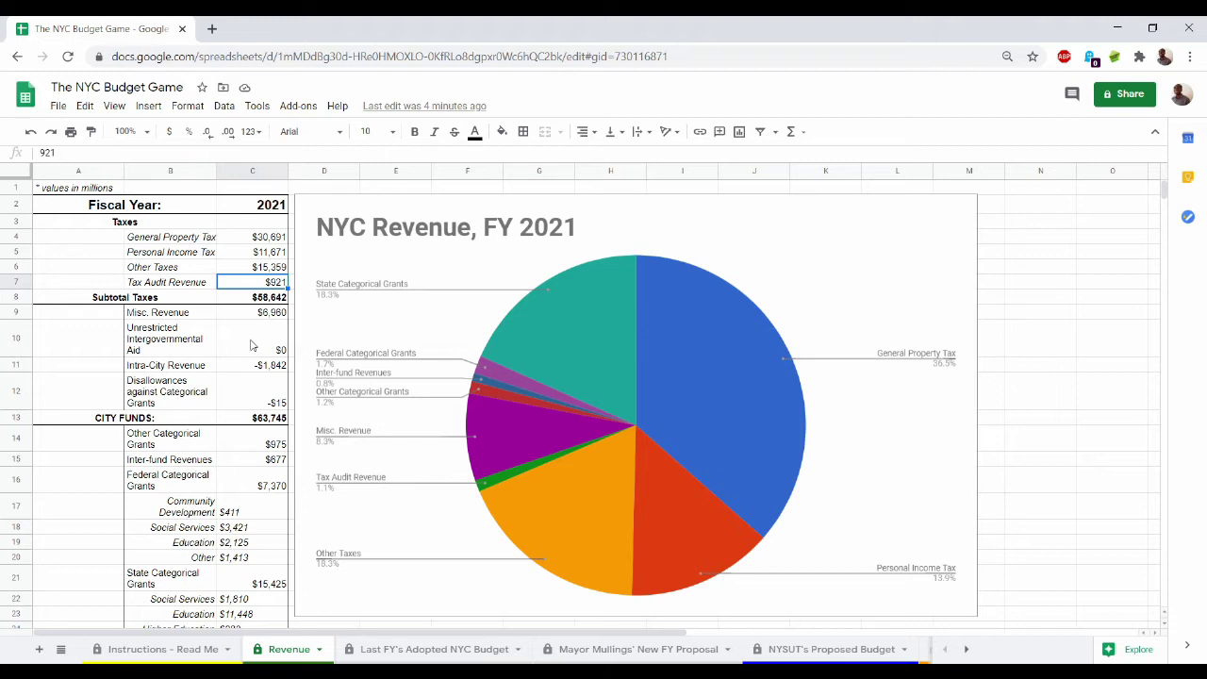
pyautogui.scroll(-1, 252, 346)
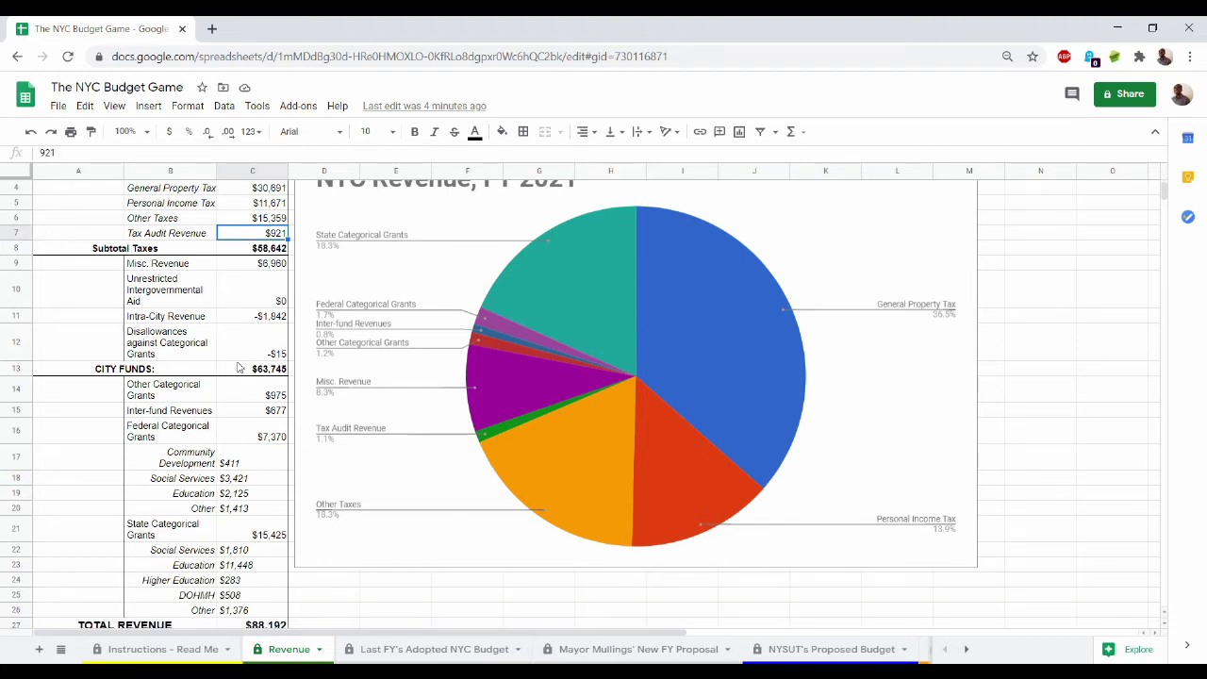
pyautogui.scroll(-1, 216, 429)
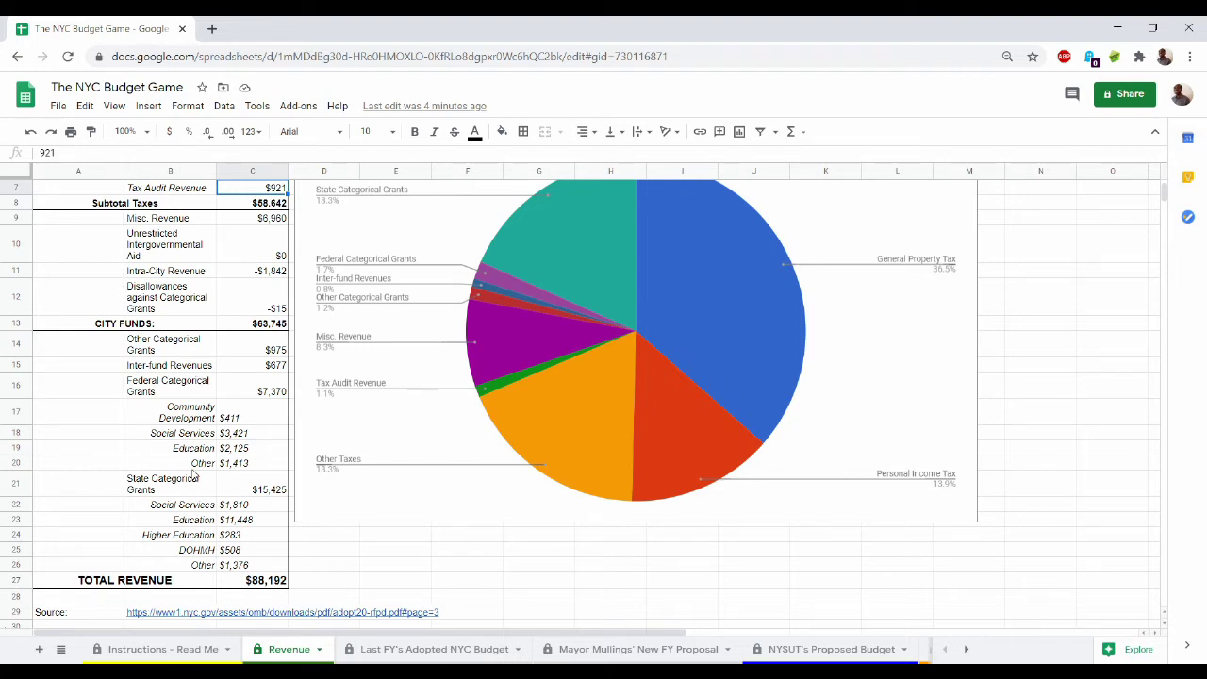
pyautogui.scroll(2, 241, 302)
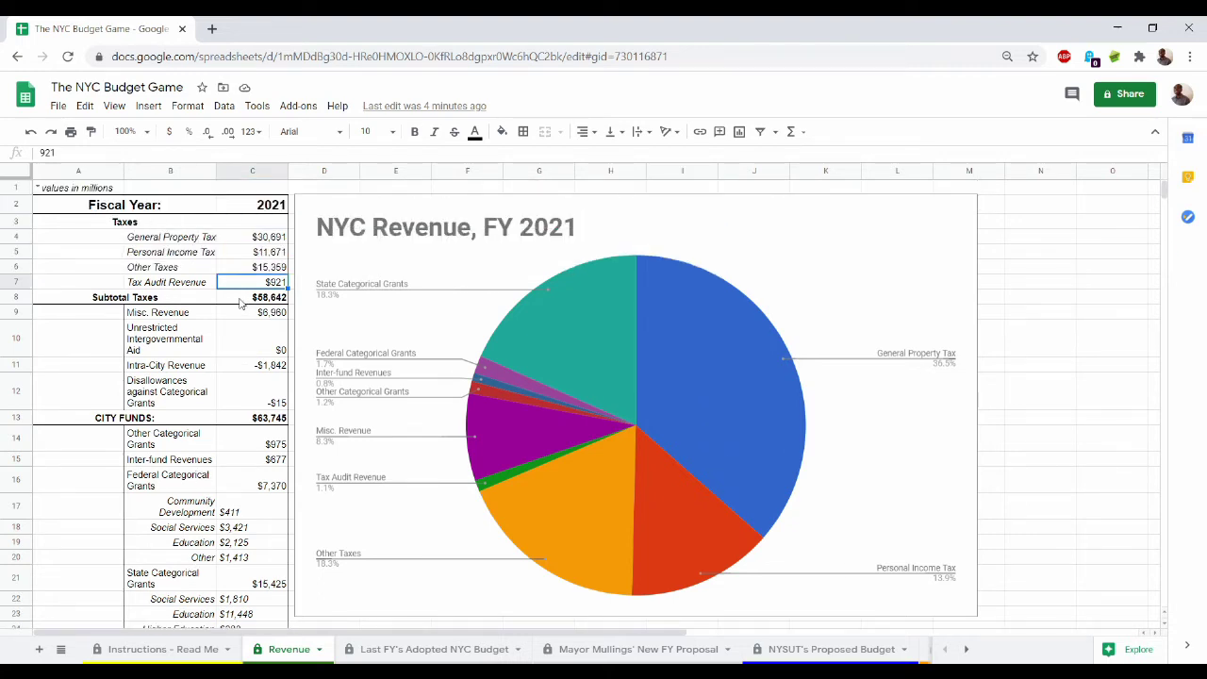
# Step: Open the Last FY's Adopted NYC Budget sheet and examine its fiscal year, dollars allocated column and Education allocations
pyautogui.click(408, 655)
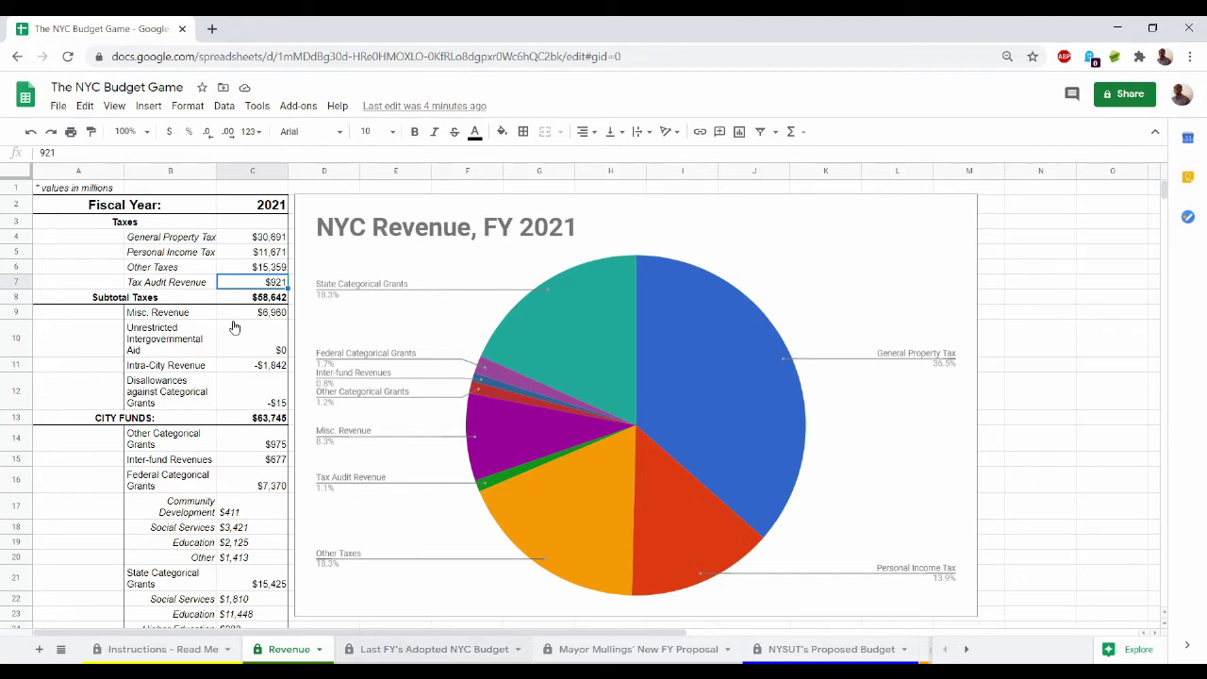
pyautogui.click(417, 640)
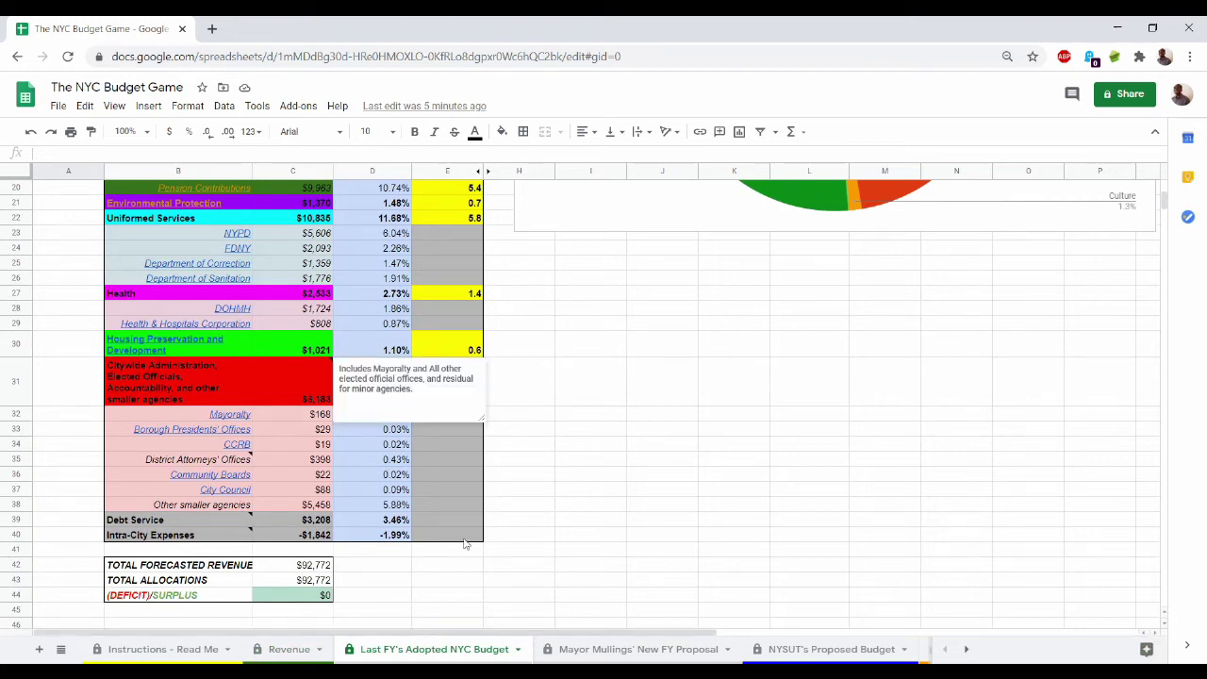
pyautogui.scroll(3, 536, 443)
pyautogui.scroll(4, 537, 442)
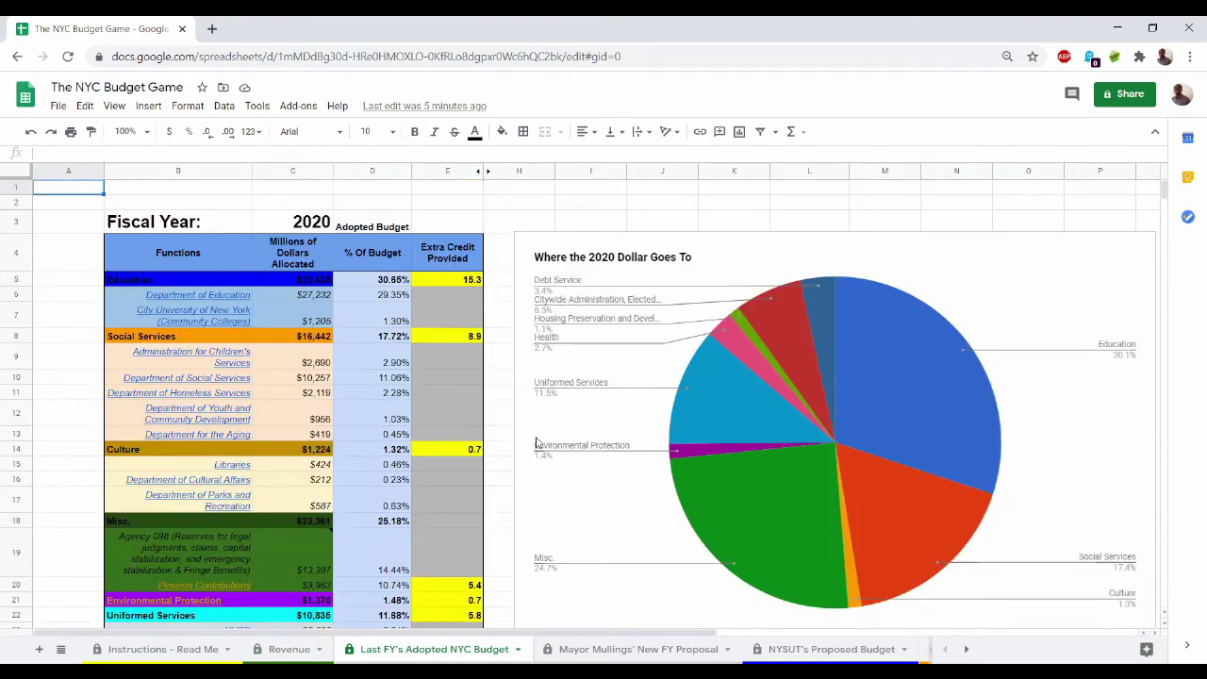
pyautogui.click(274, 170)
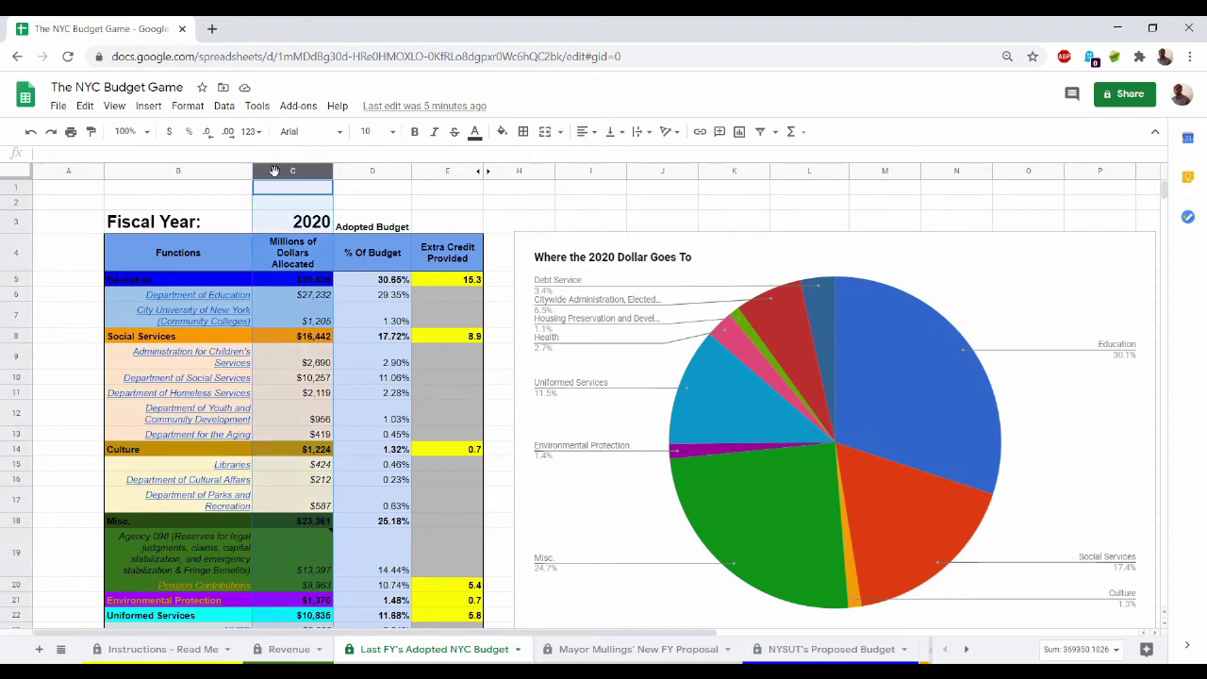
pyautogui.click(279, 228)
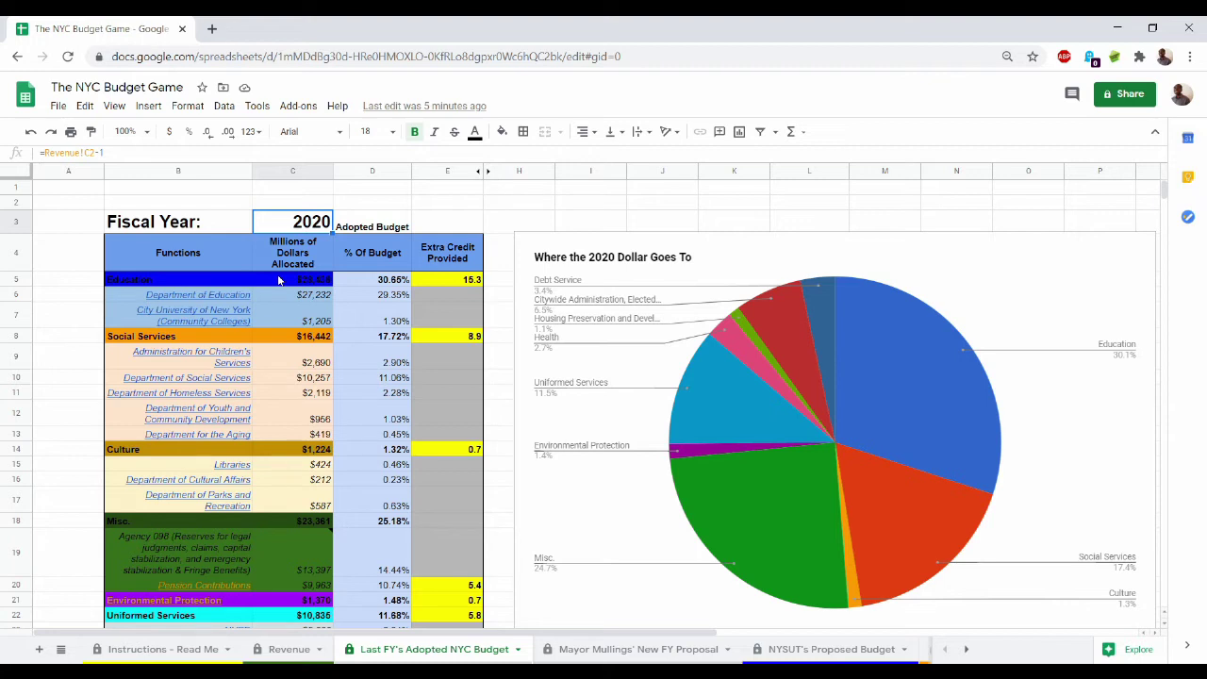
pyautogui.click(183, 283)
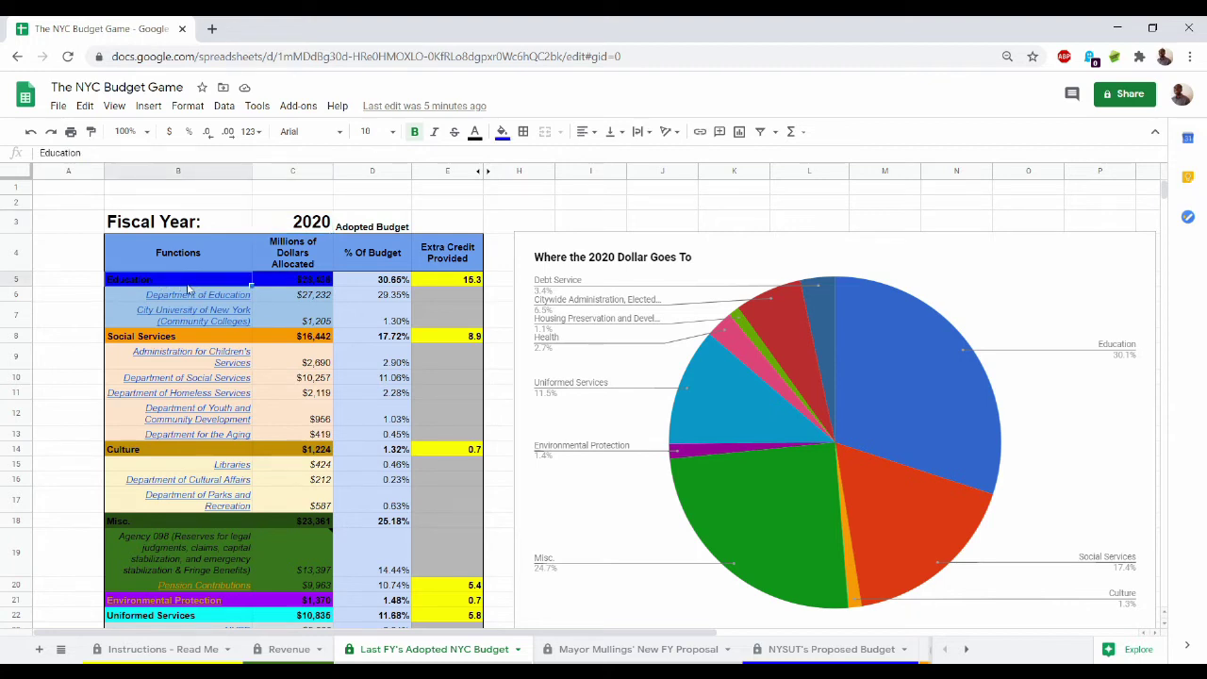
pyautogui.click(290, 300)
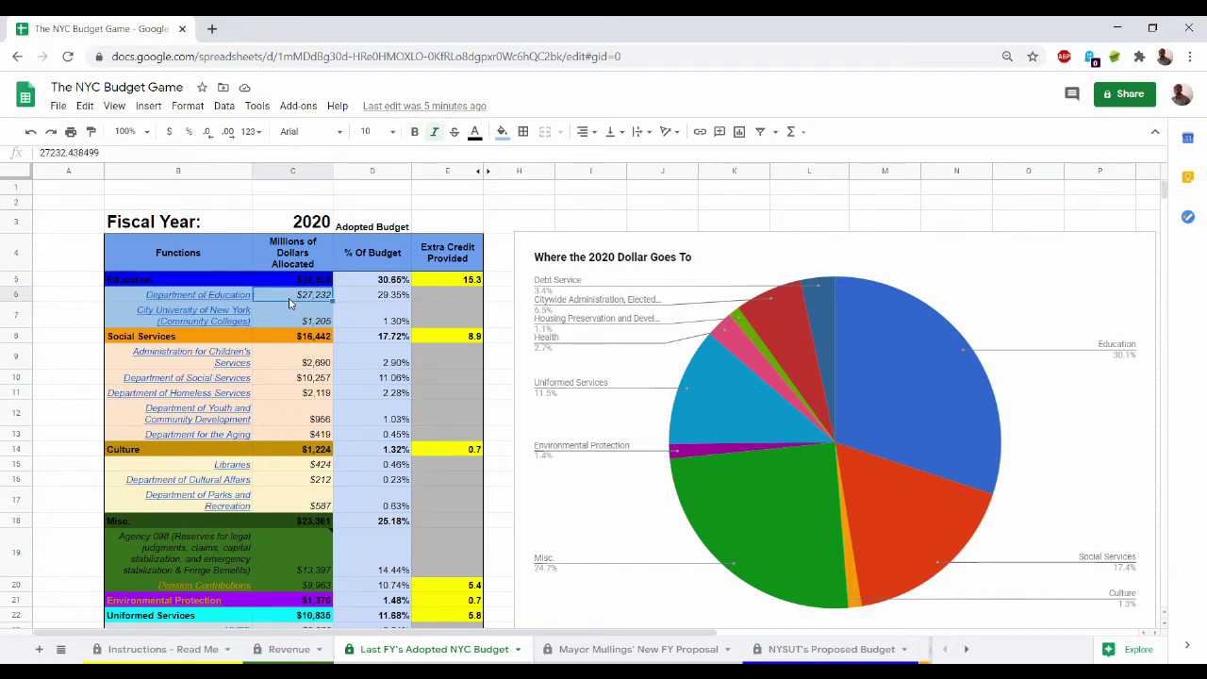
pyautogui.click(280, 322)
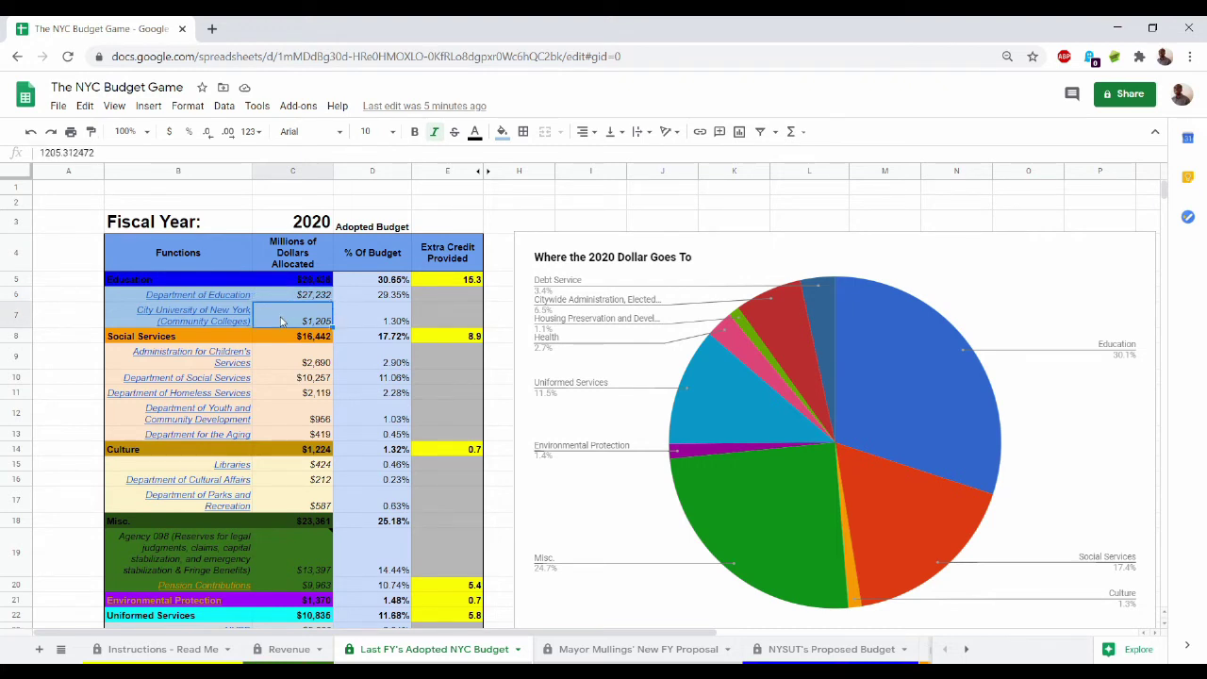
# Step: Read through the adopted budget's remaining functions, from Social Services down to Debt Service and Intra-City Expenses
pyautogui.scroll(-1, 281, 322)
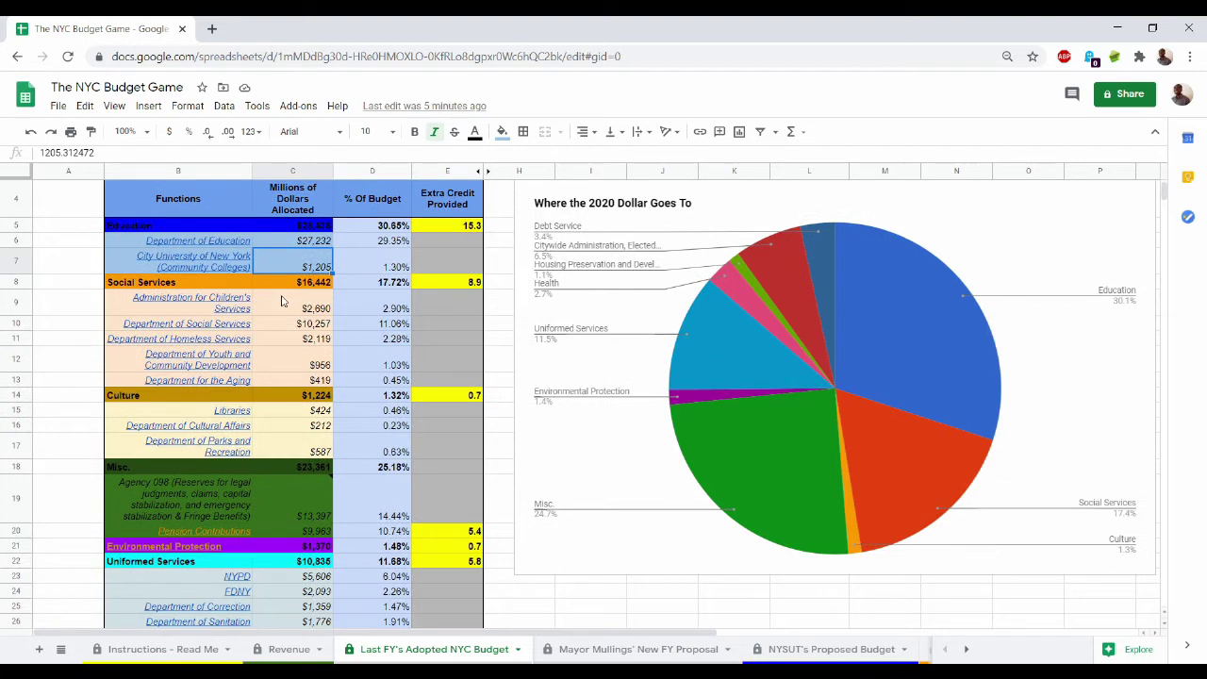
pyautogui.scroll(-1, 281, 302)
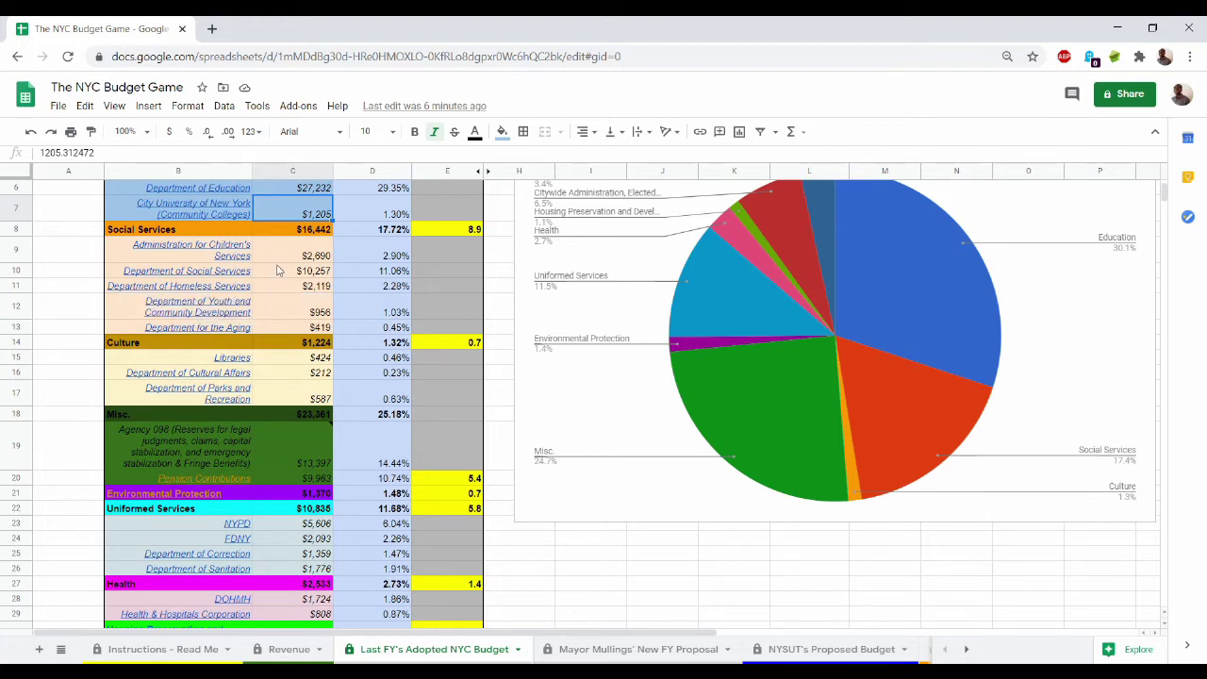
pyautogui.scroll(-1, 279, 271)
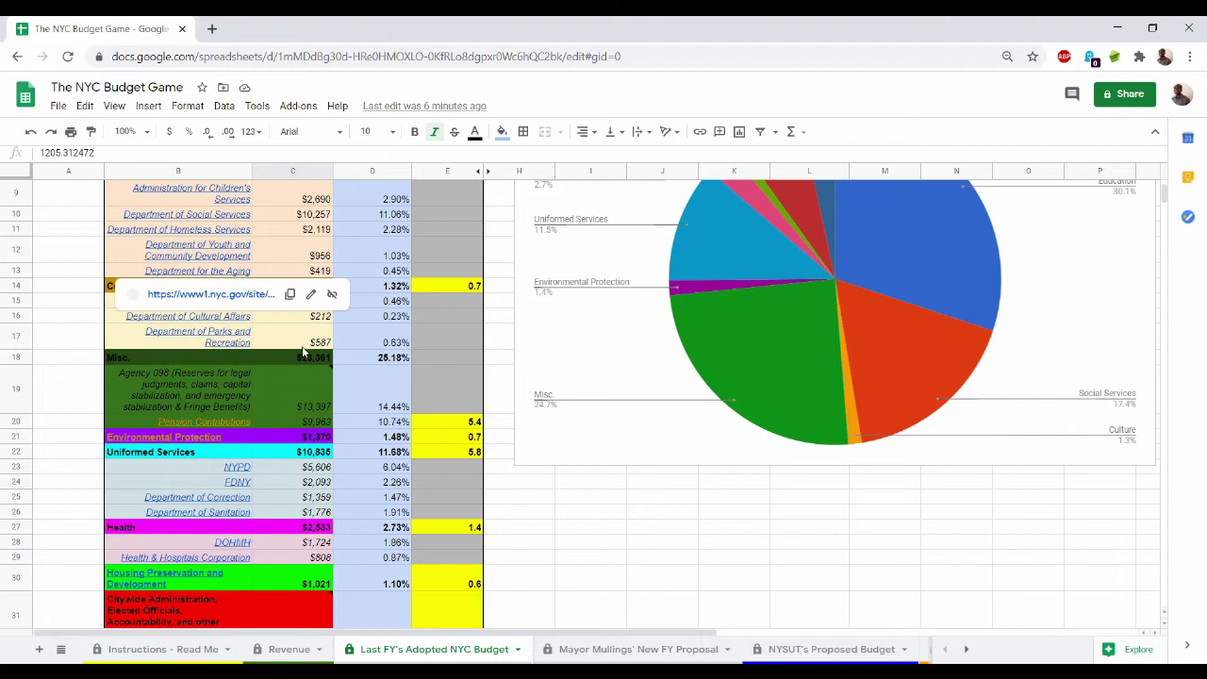
pyautogui.scroll(-1, 301, 349)
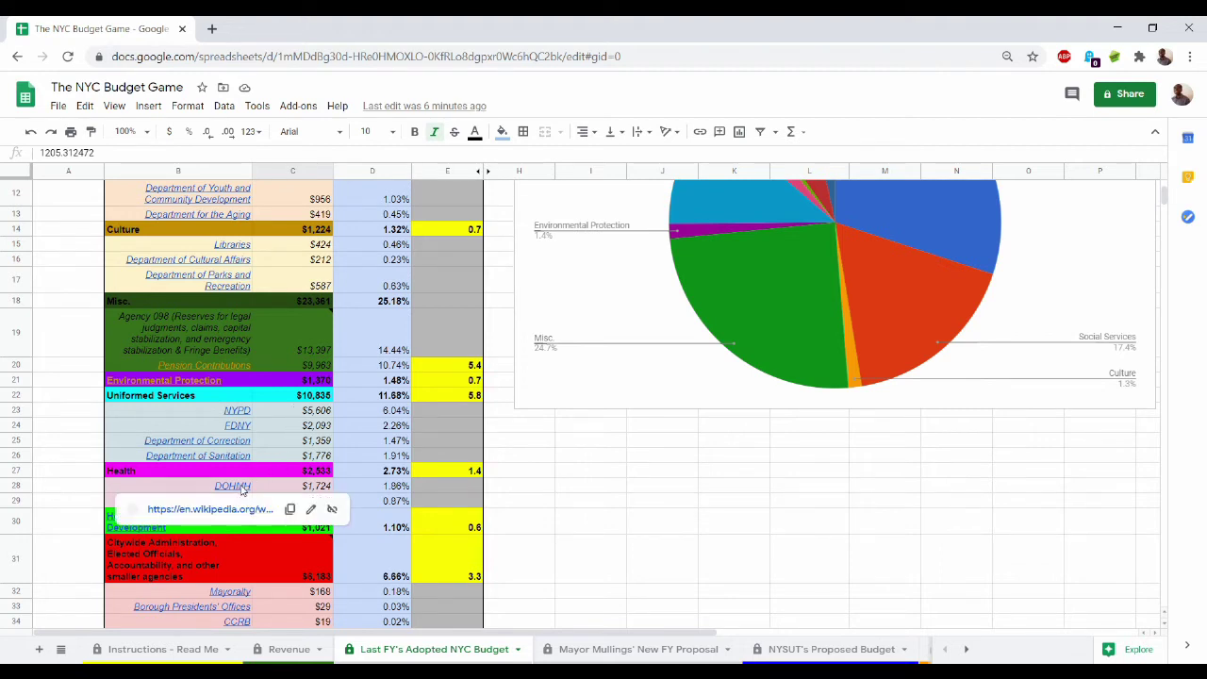
pyautogui.scroll(-1, 273, 453)
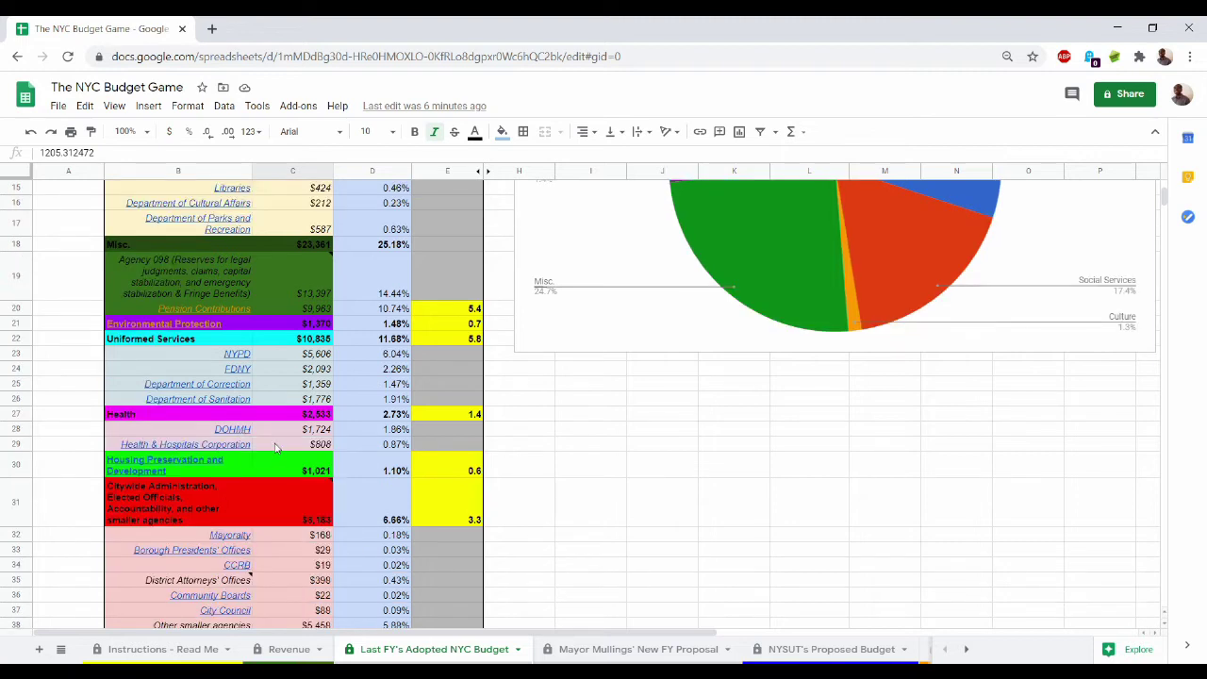
pyautogui.scroll(-2, 276, 448)
pyautogui.scroll(3, 276, 448)
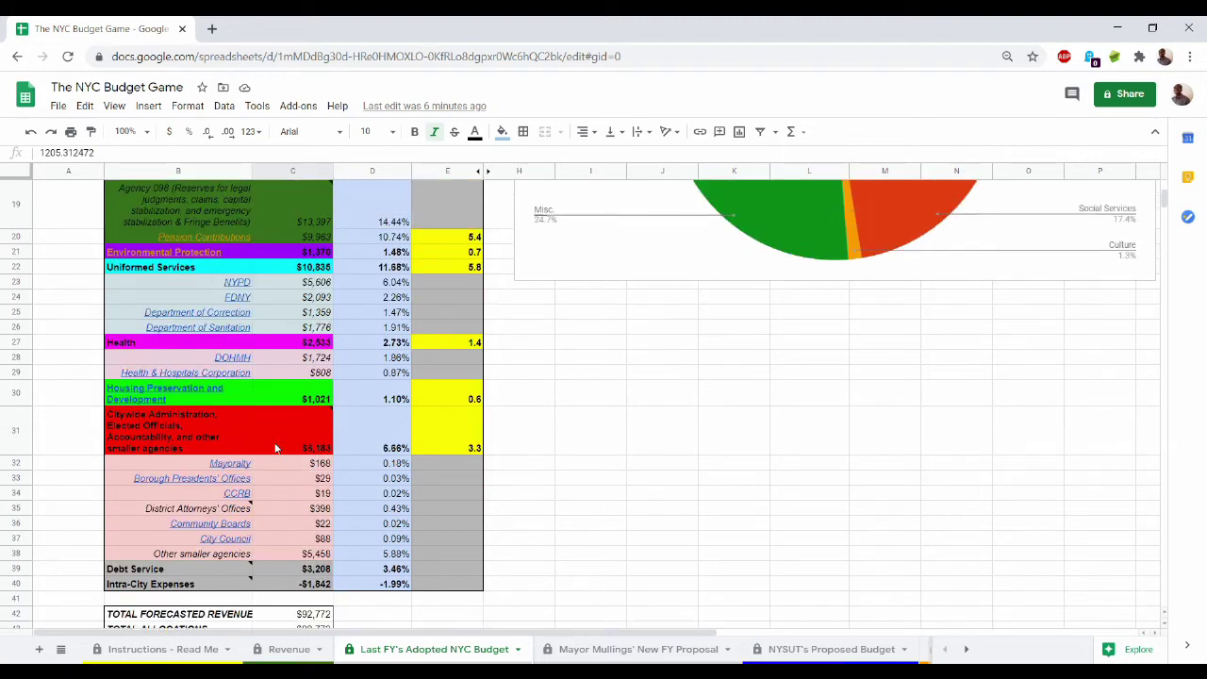
pyautogui.scroll(5, 276, 448)
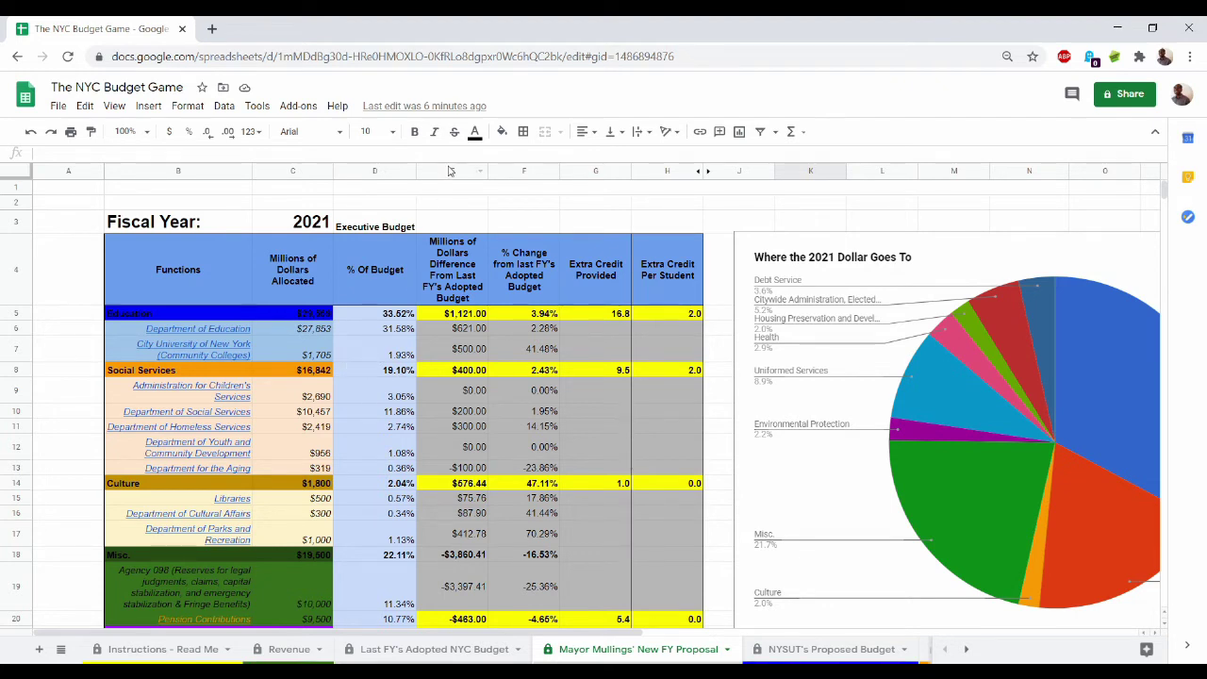
# Step: On the mayor's New FY Proposal sheet, examine the Education, Department of Education and City University dollar differences from last year's adopted budget
pyautogui.click(450, 171)
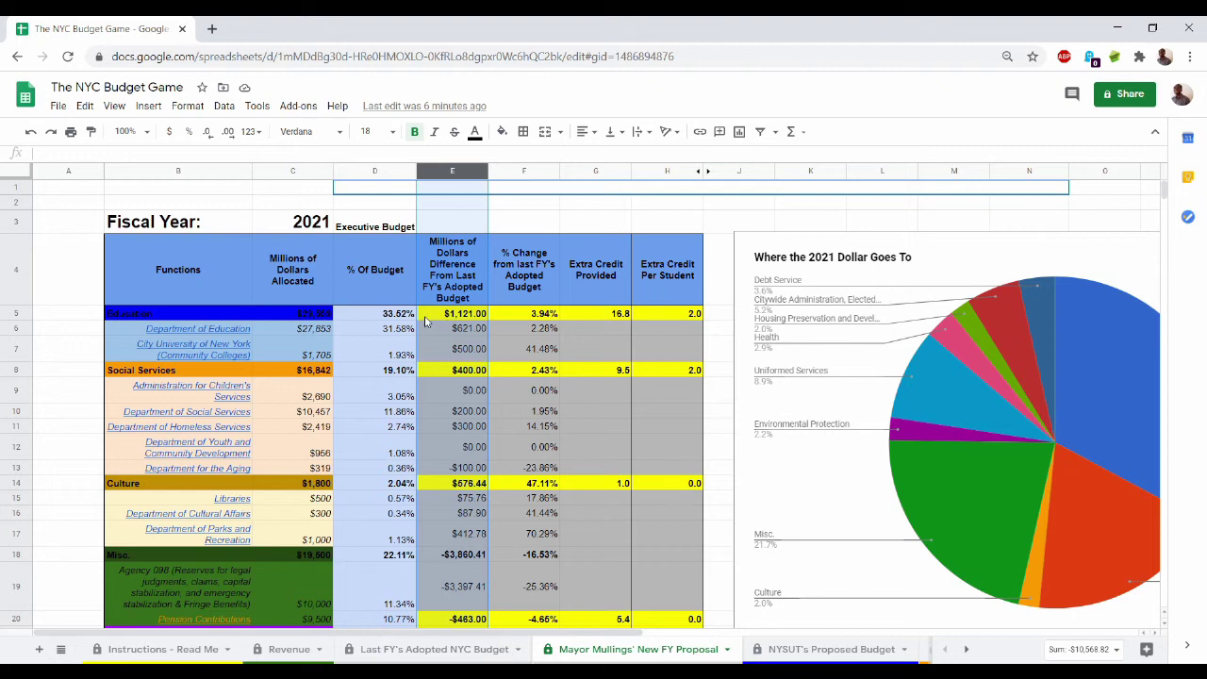
pyautogui.click(429, 316)
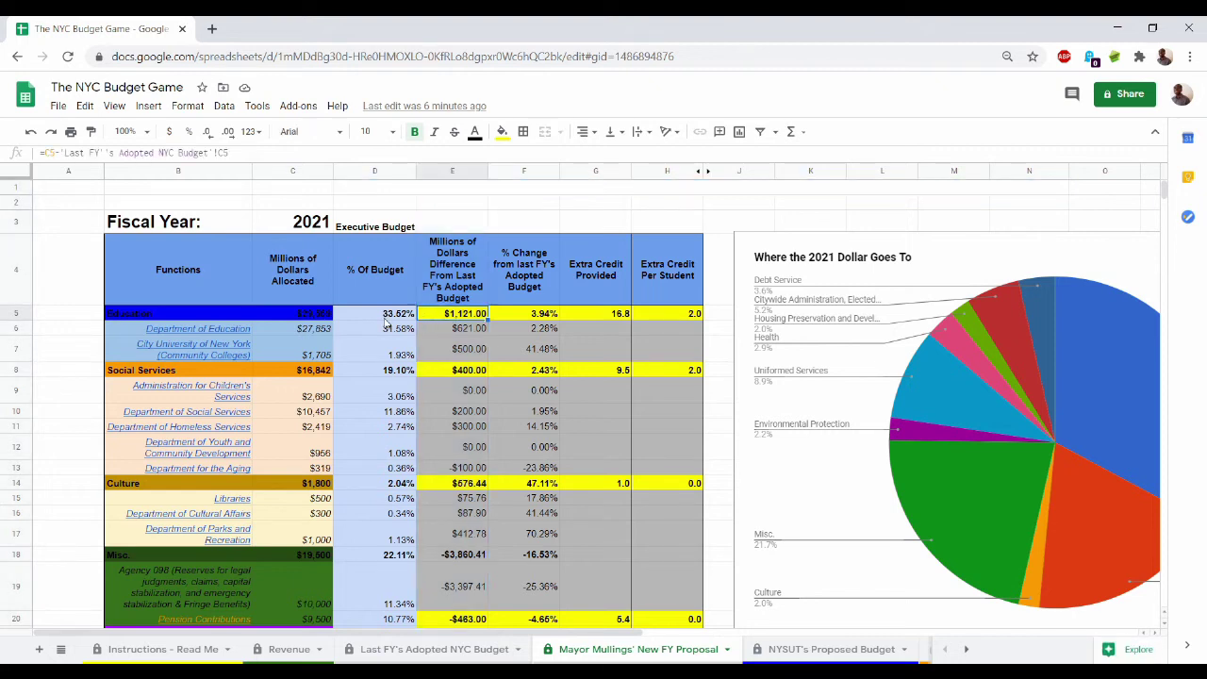
pyautogui.click(322, 320)
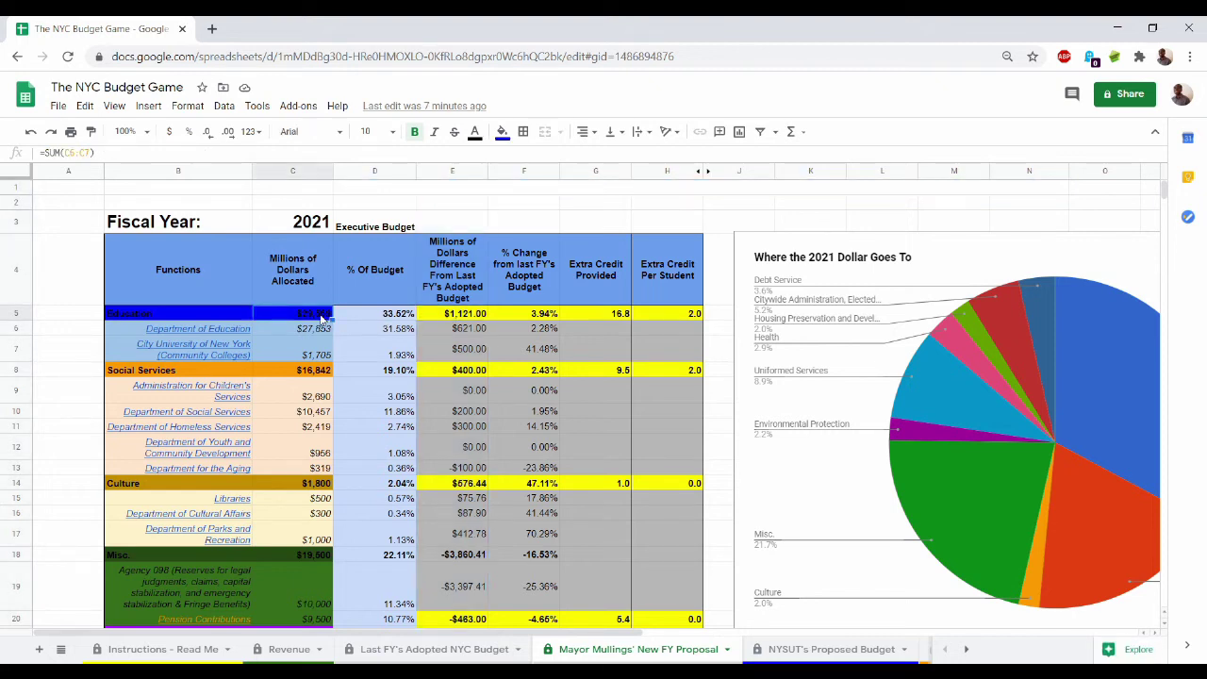
pyautogui.click(476, 318)
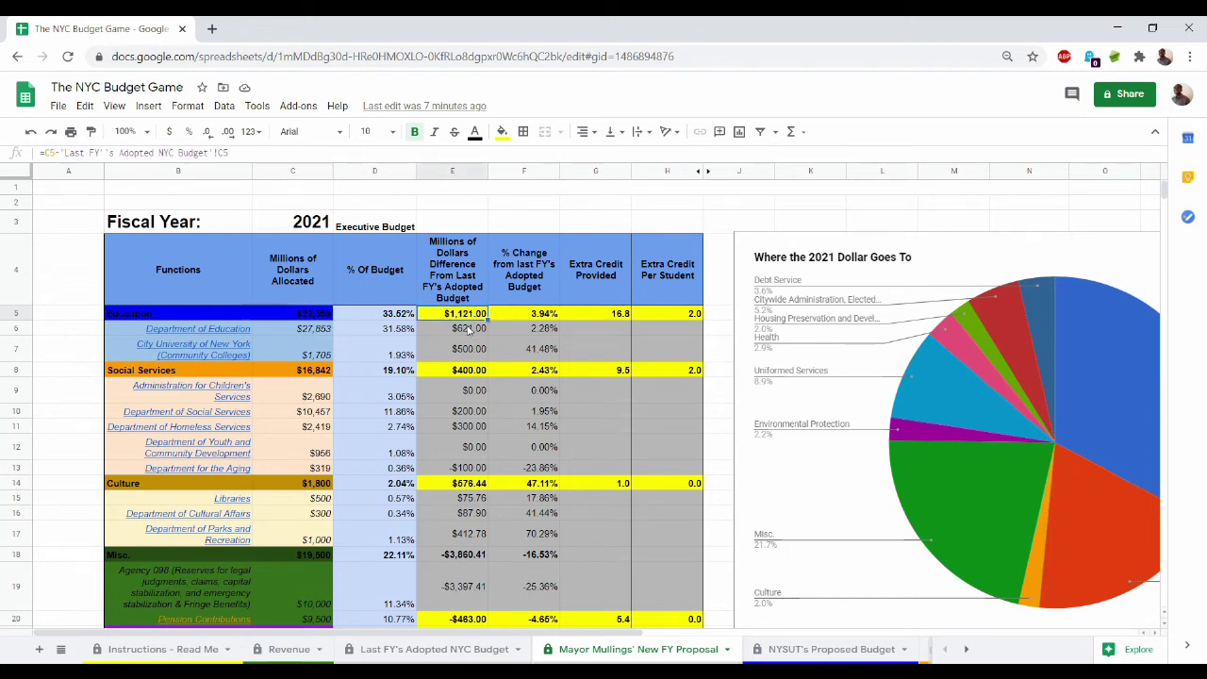
pyautogui.click(471, 330)
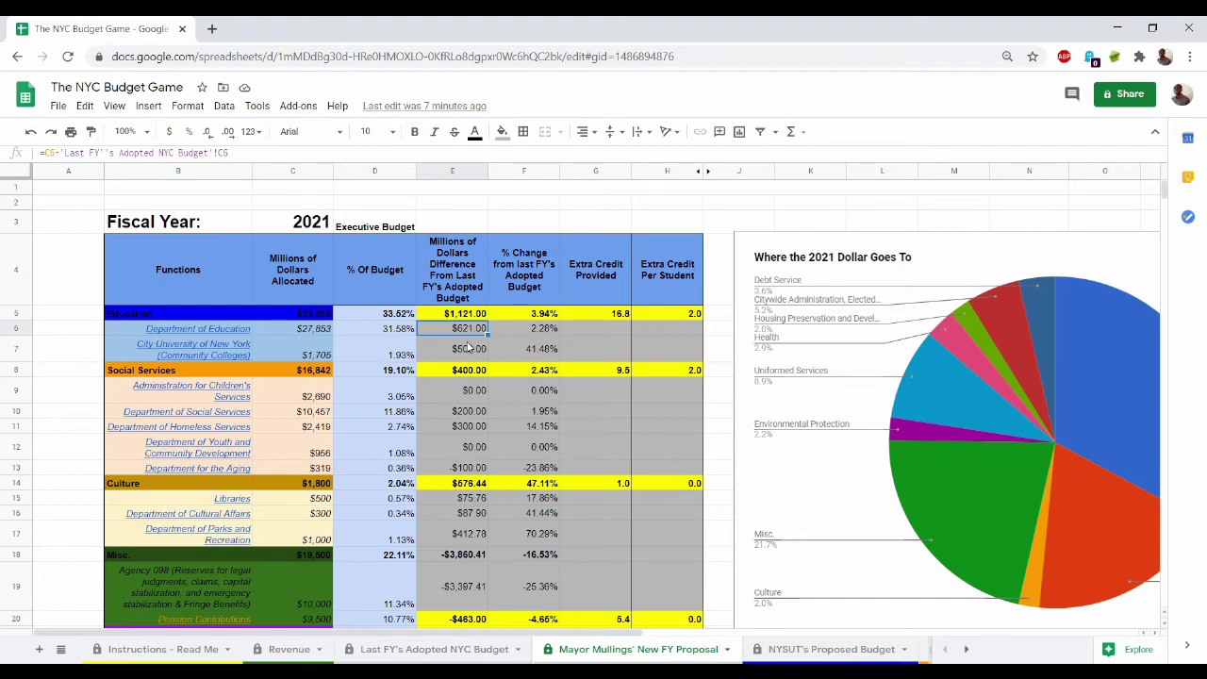
pyautogui.click(467, 351)
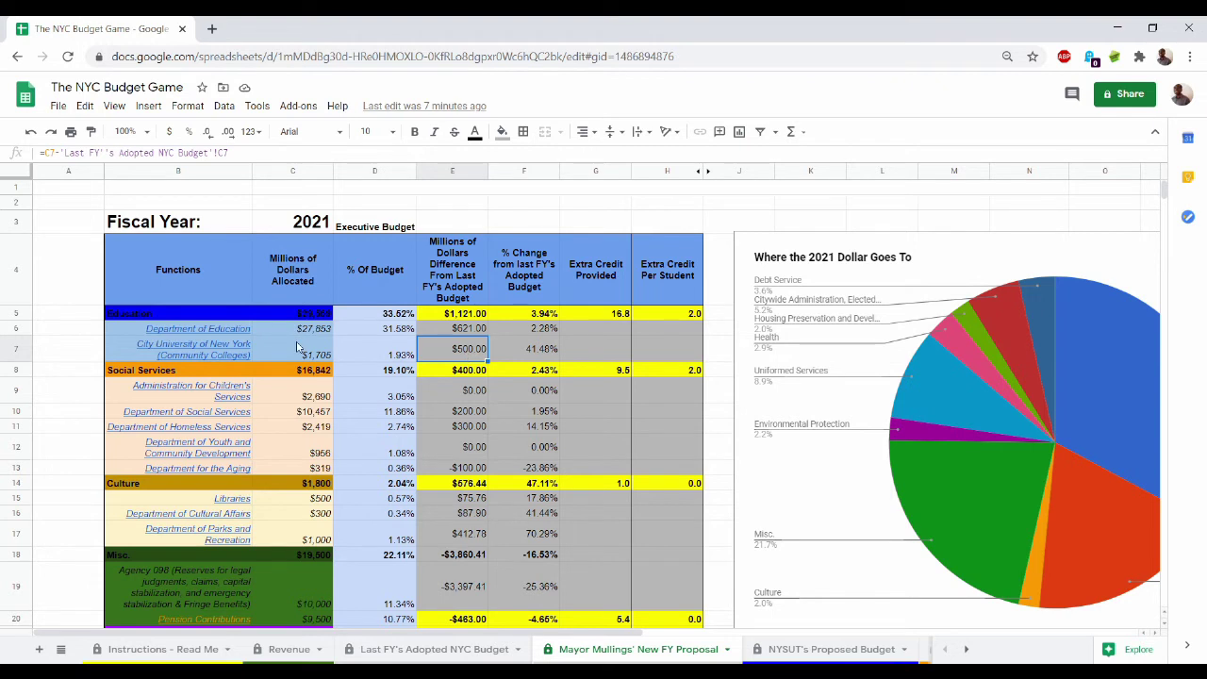
# Step: On the mayor's New FY Proposal sheet, examine the Social Services and Culture dollar differences from last year's adopted budget
pyautogui.scroll(-1, 433, 347)
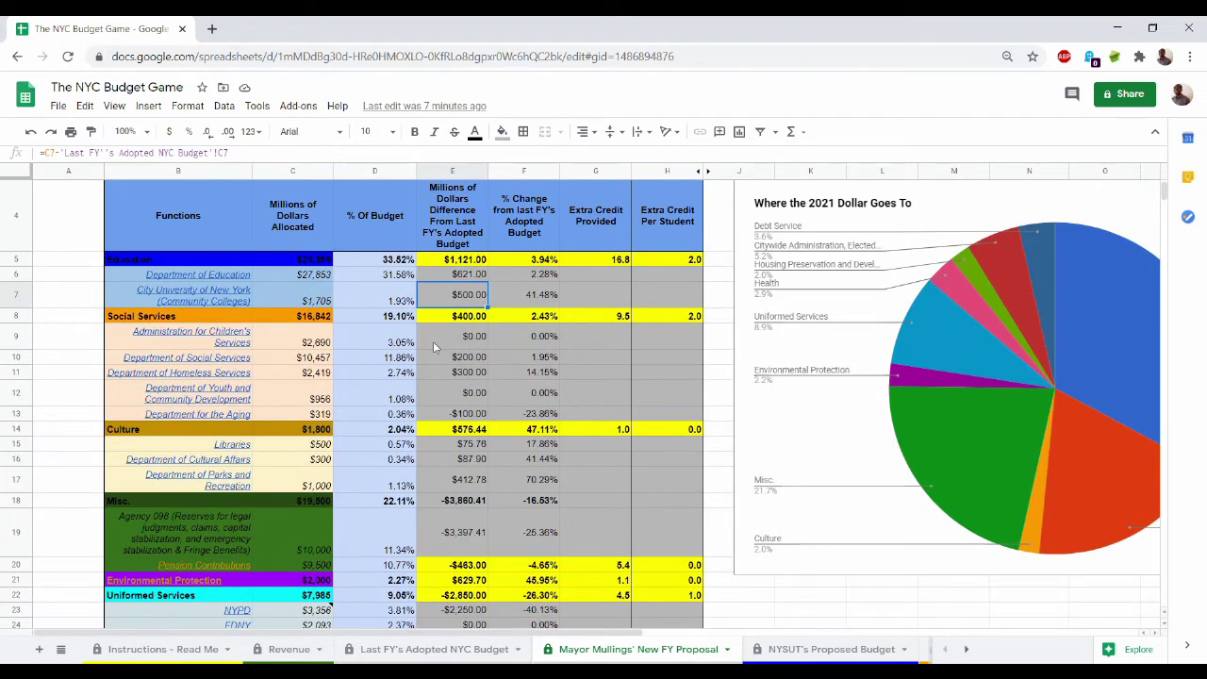
pyautogui.scroll(1, 433, 348)
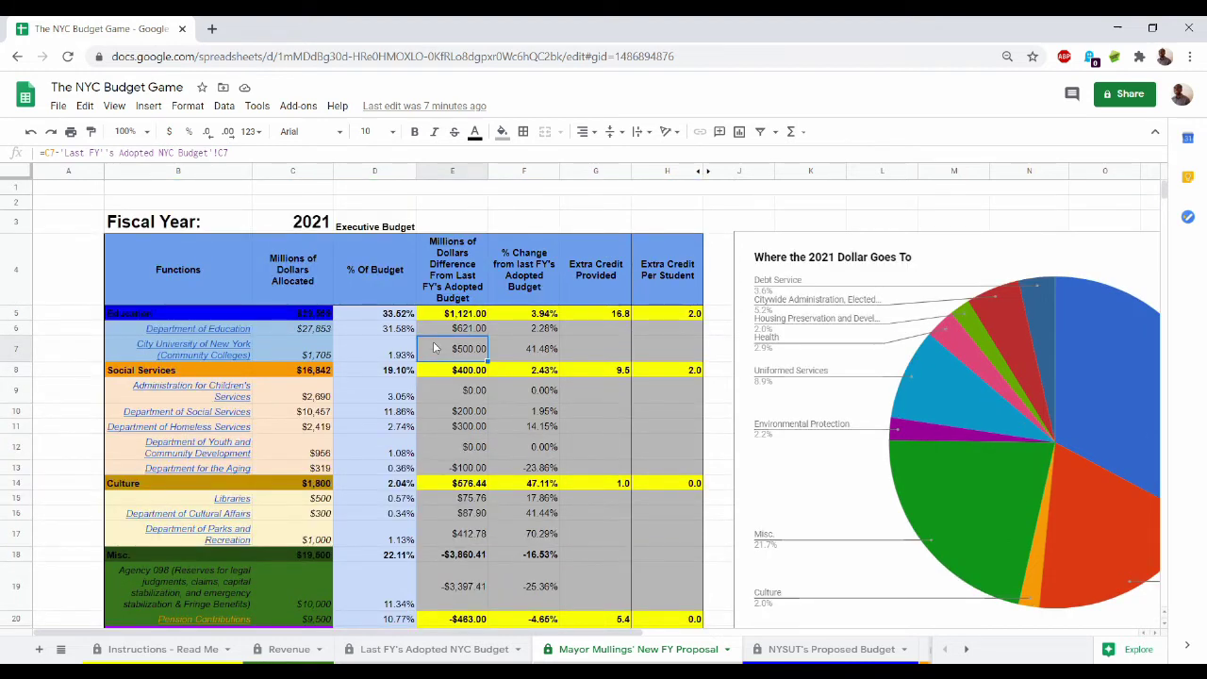
pyautogui.scroll(-1, 434, 347)
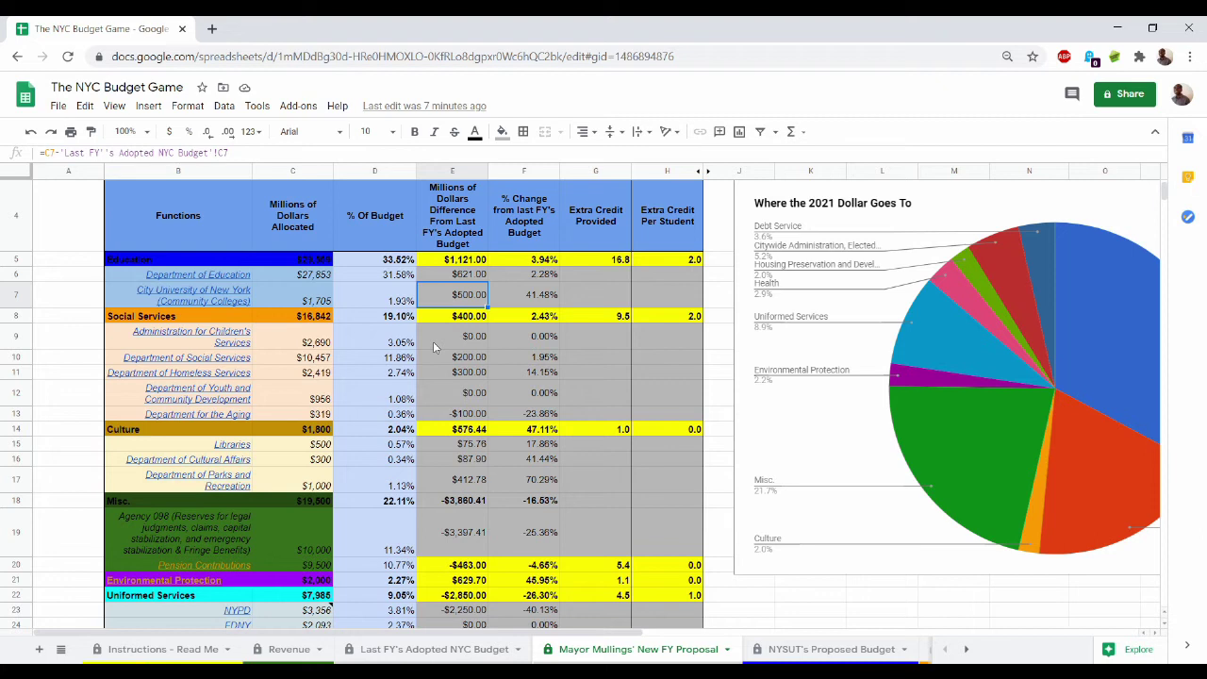
pyautogui.scroll(-1, 433, 341)
pyautogui.scroll(-1, 435, 347)
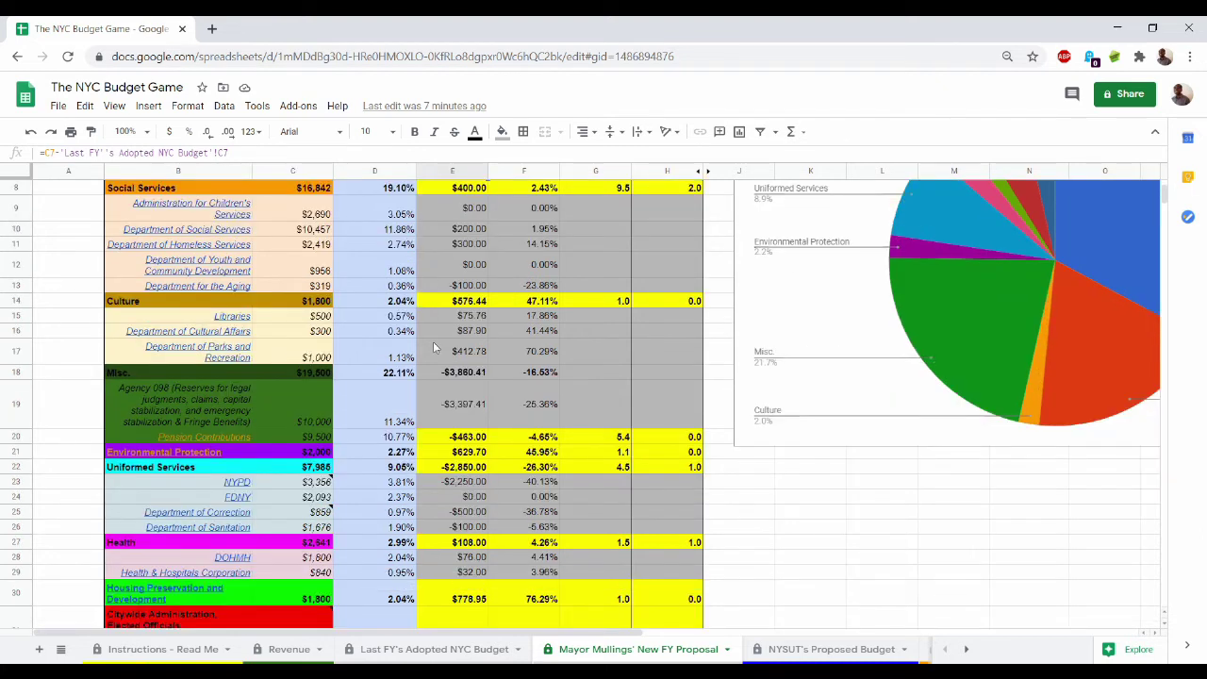
pyautogui.scroll(1, 434, 348)
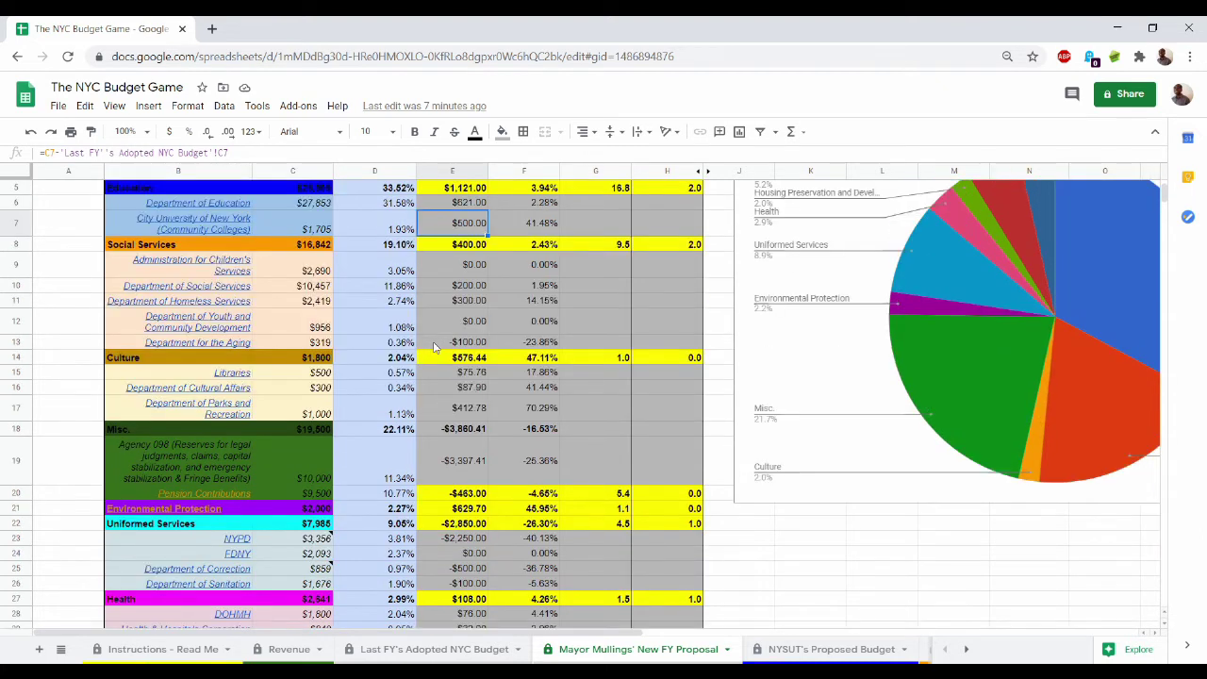
pyautogui.click(464, 244)
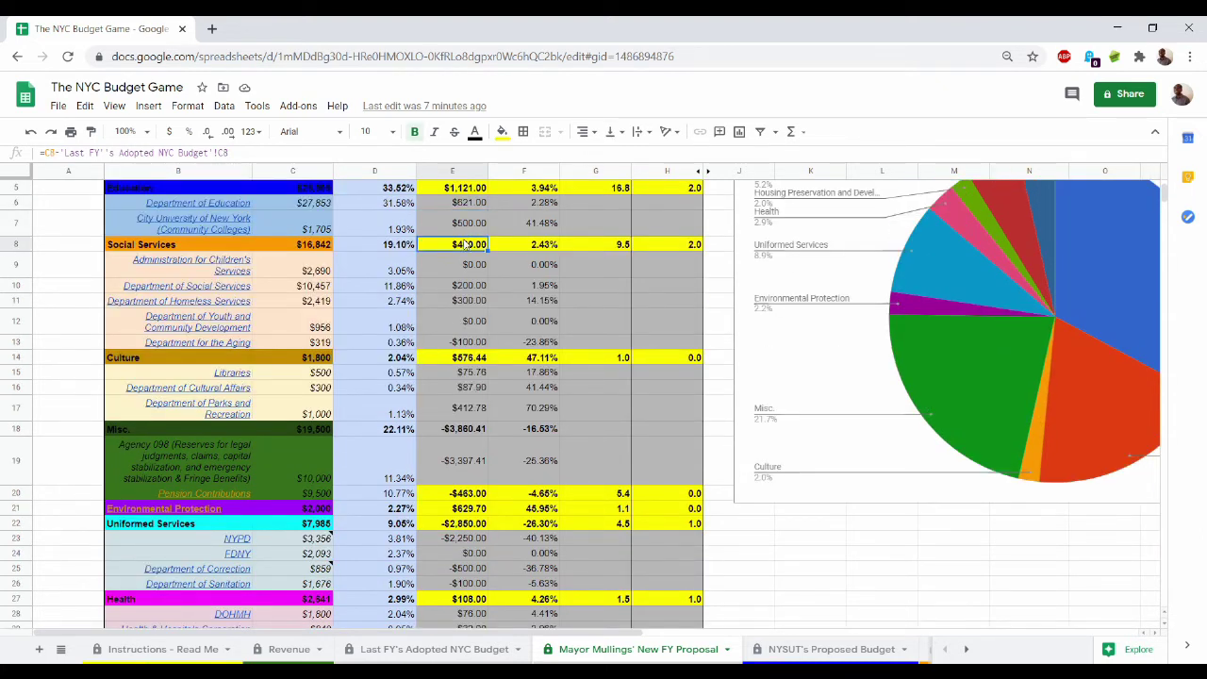
pyautogui.click(455, 360)
pyautogui.scroll(-1, 455, 363)
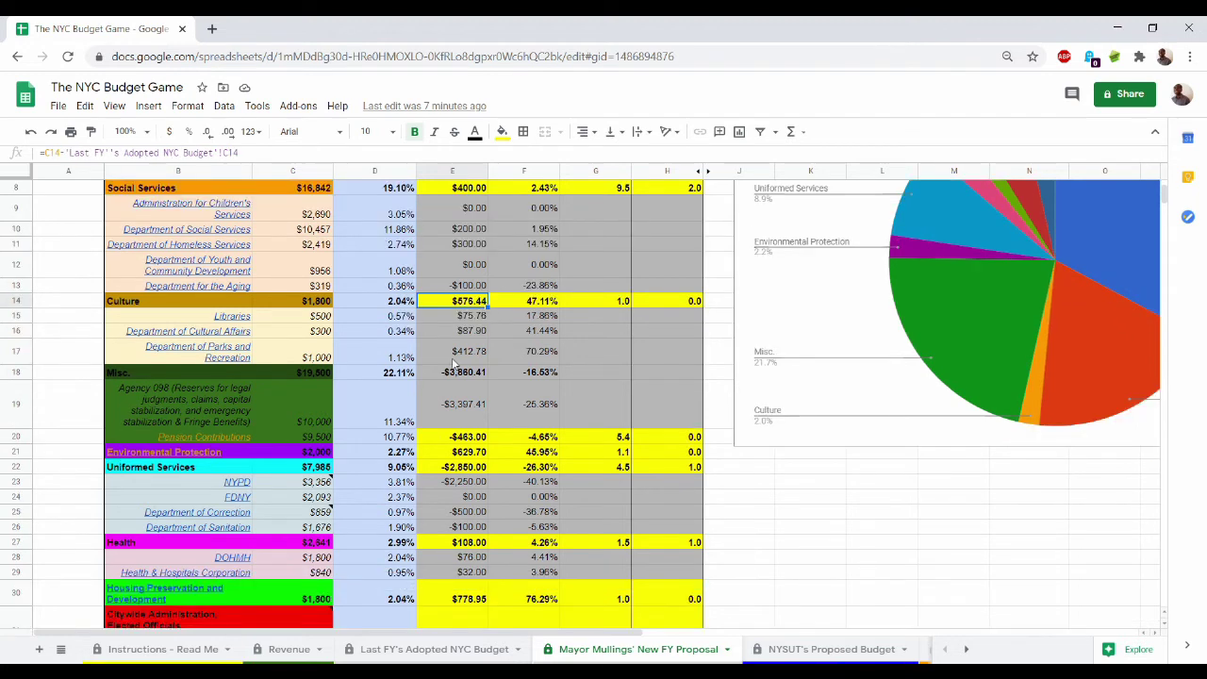
# Step: Examine the proposal's dollar differences for the NYPD, Mayoralty, District Attorneys' Offices and City Council
pyautogui.scroll(-1, 454, 363)
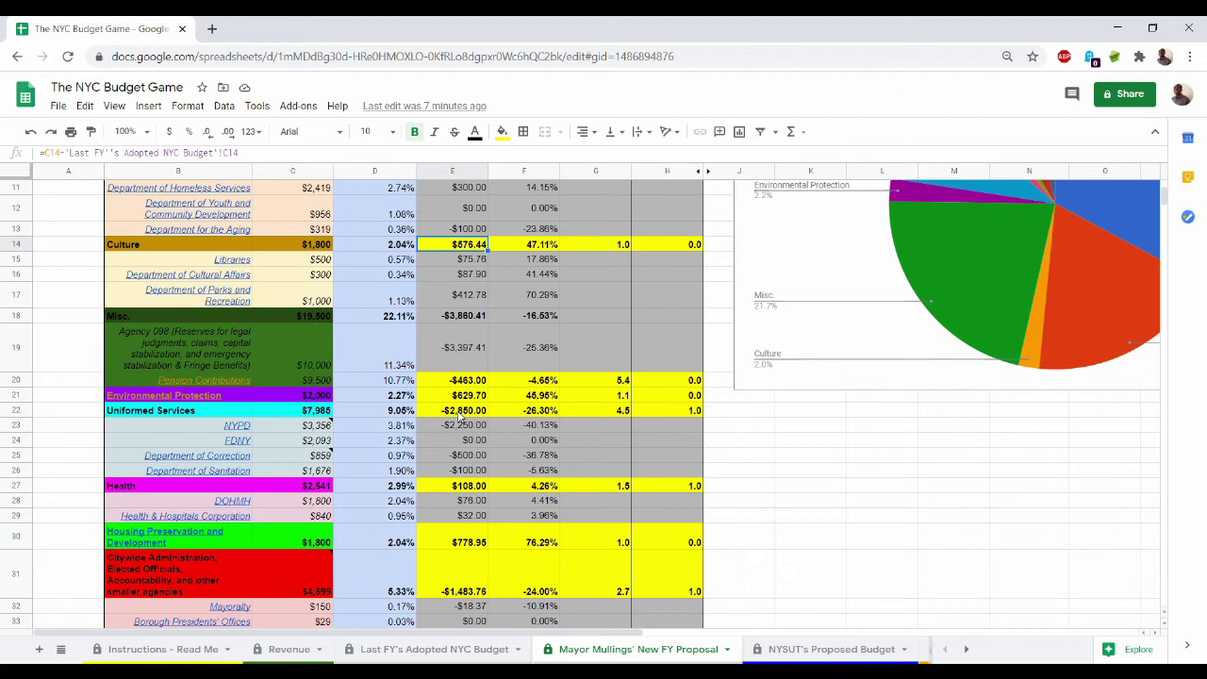
pyautogui.click(461, 427)
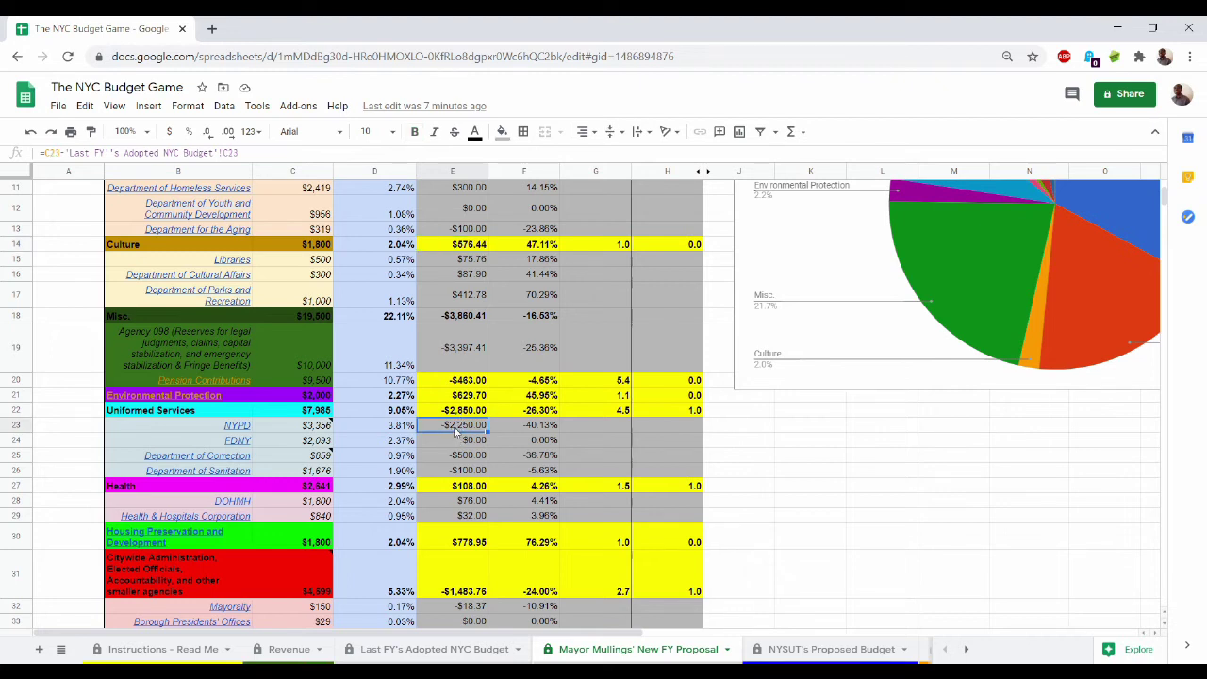
pyautogui.scroll(-5, 457, 432)
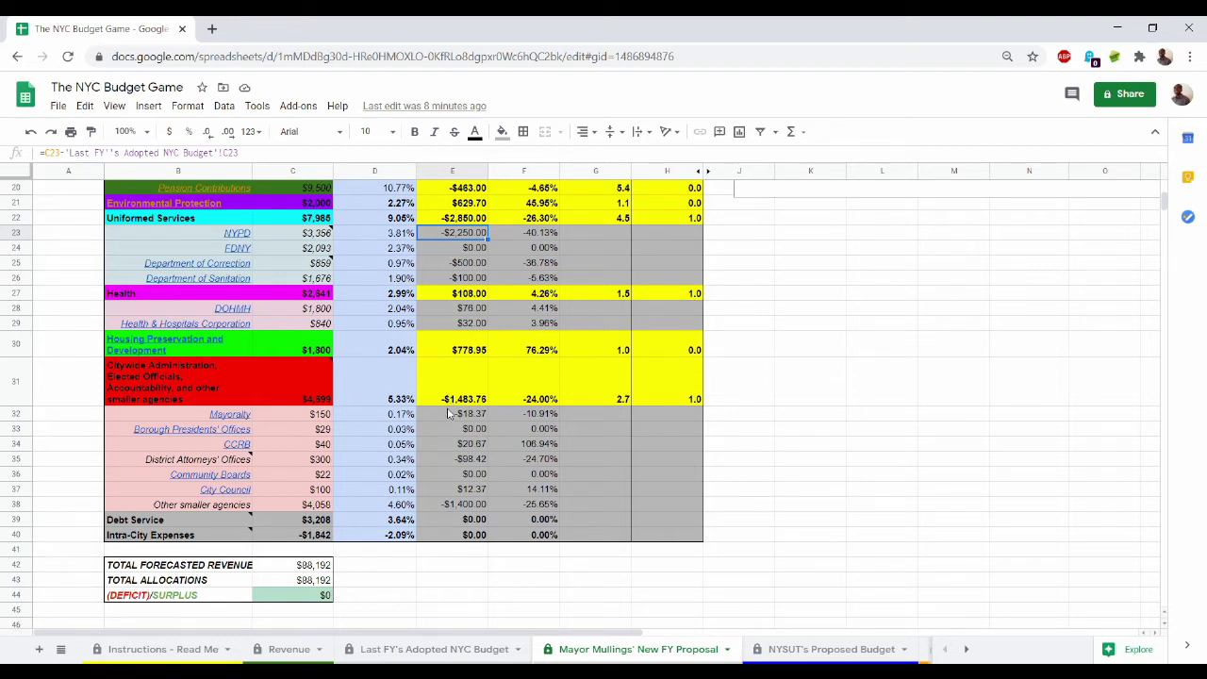
pyautogui.click(450, 419)
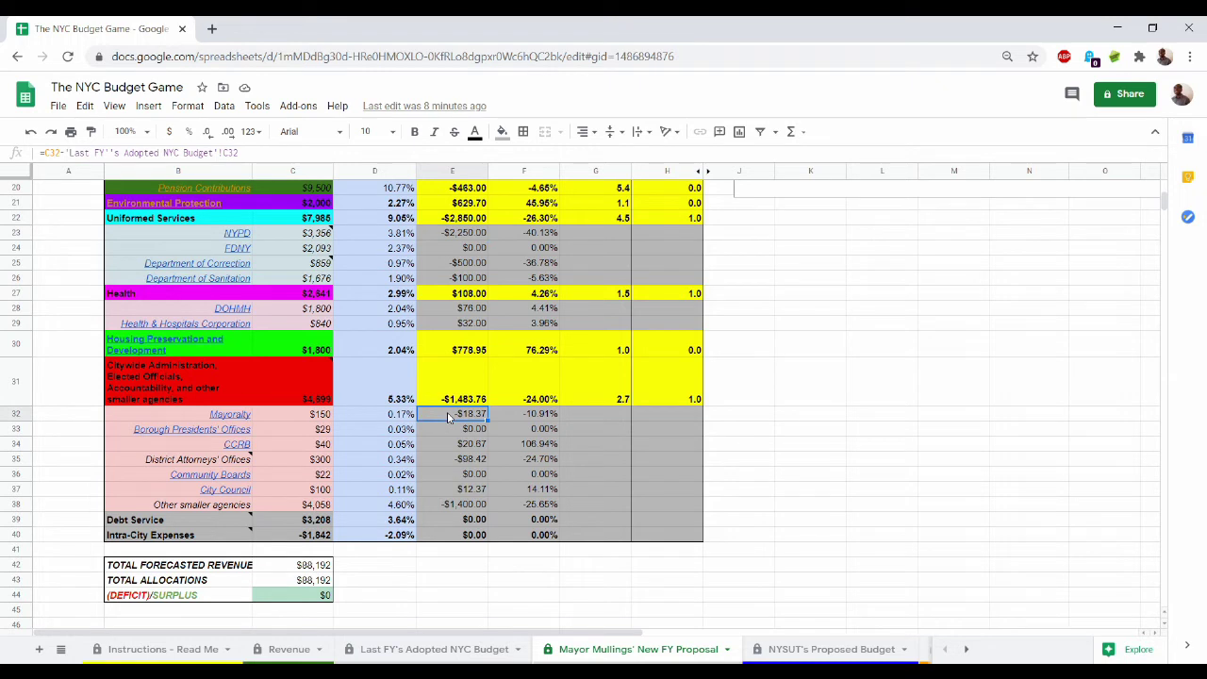
pyautogui.click(443, 463)
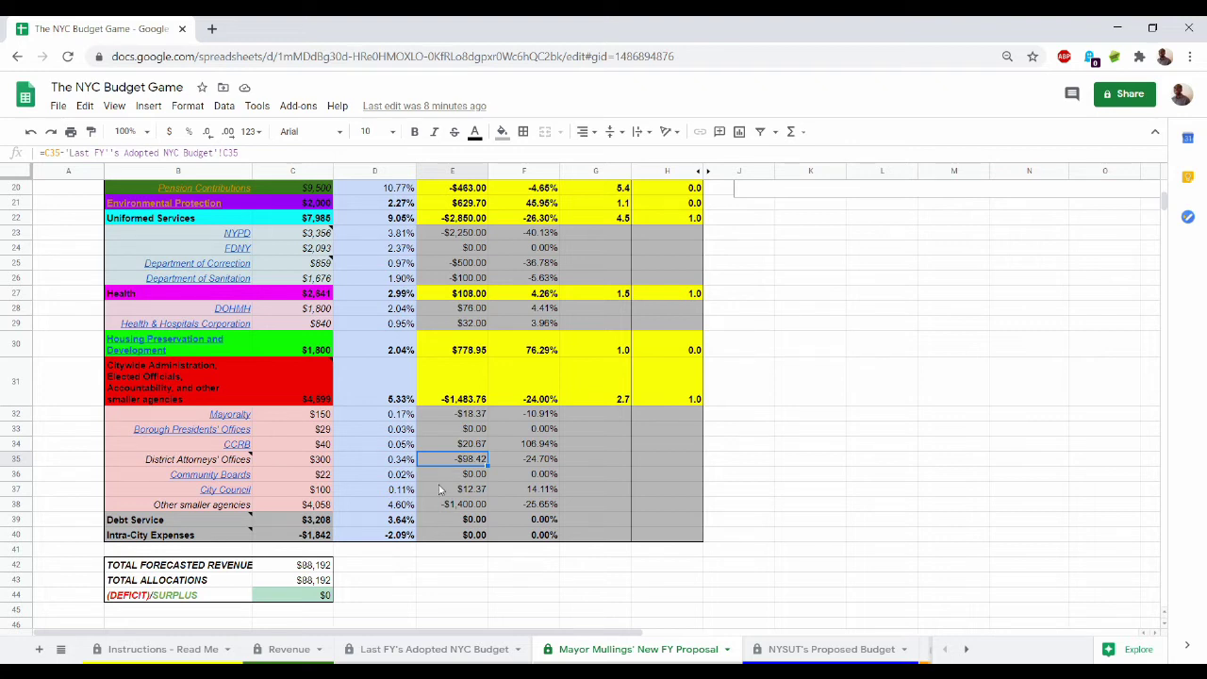
pyautogui.click(447, 493)
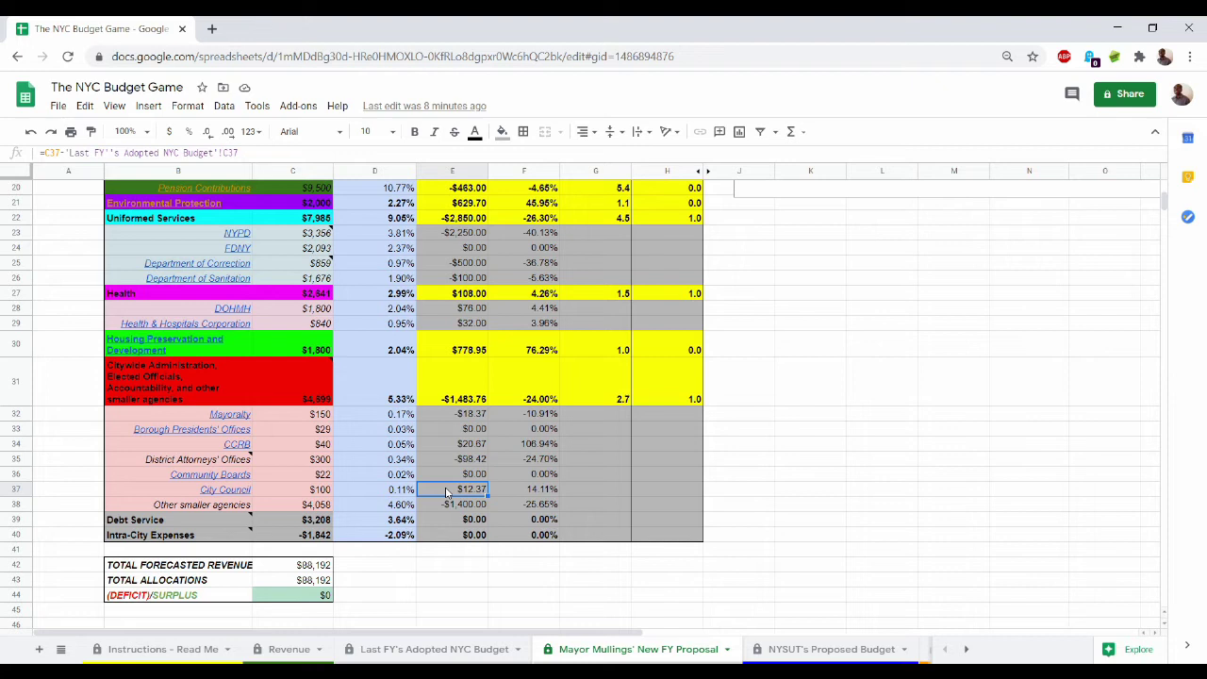
pyautogui.scroll(5, 447, 492)
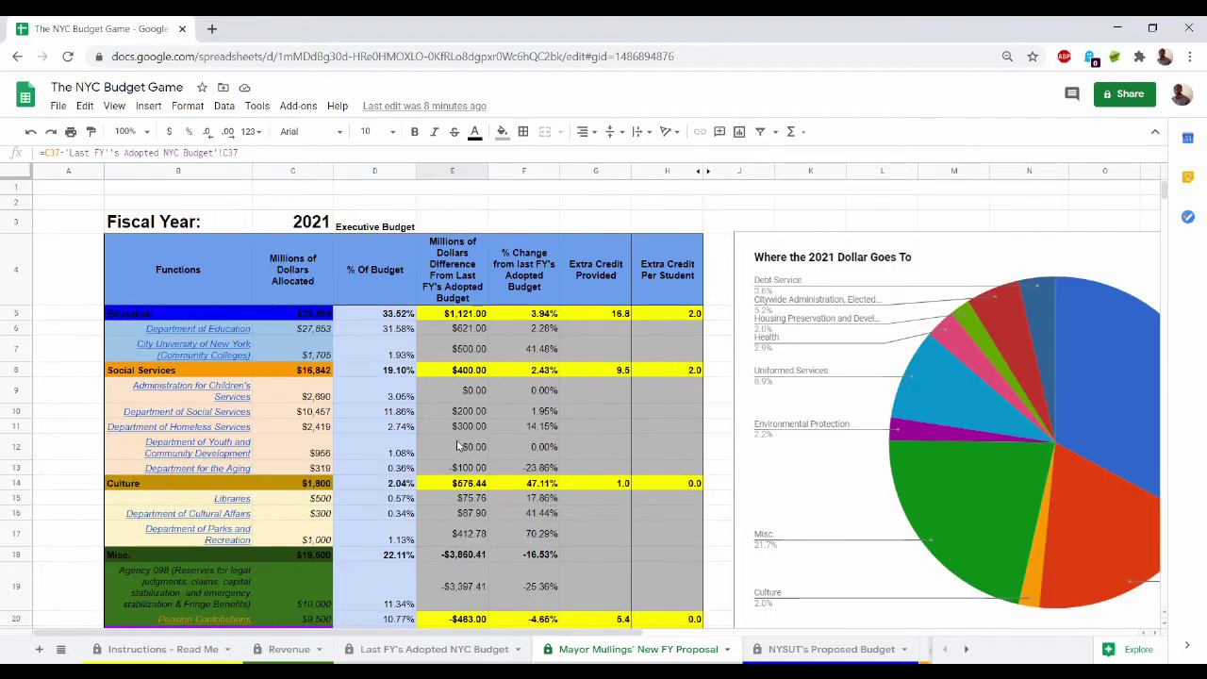
# Step: Examine the percent change column for Education, Culture, Uniformed Services and Citywide Administration in the mayor's proposal
pyautogui.click(522, 173)
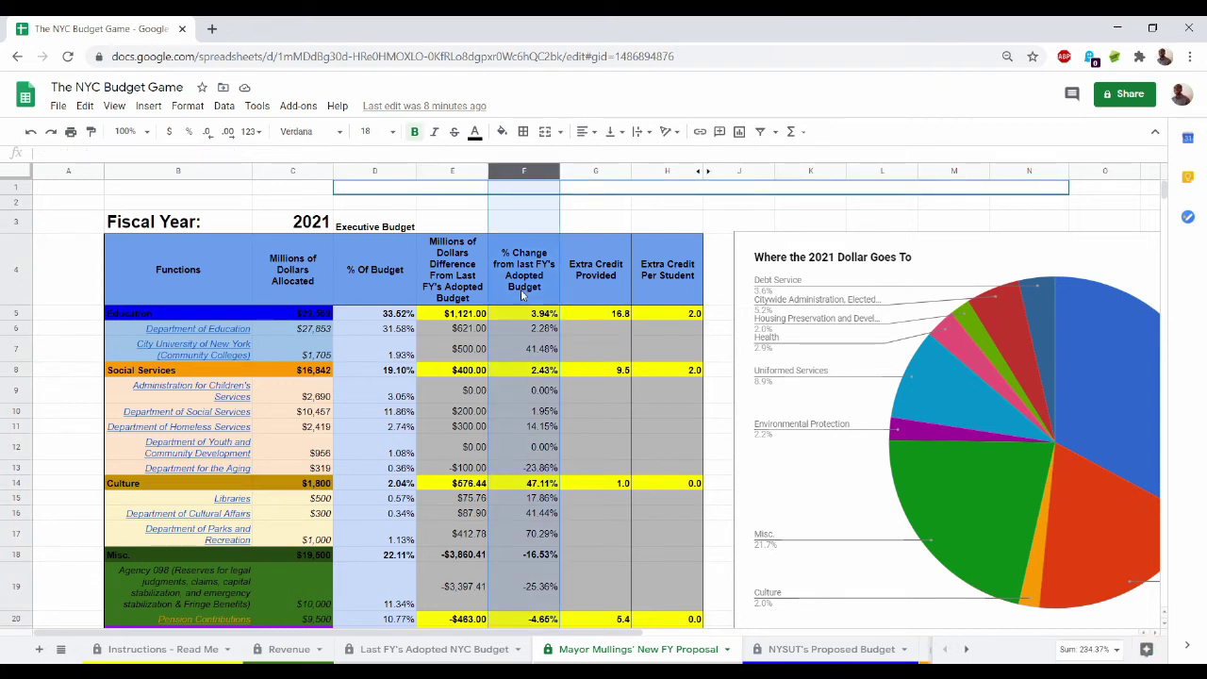
pyautogui.click(522, 316)
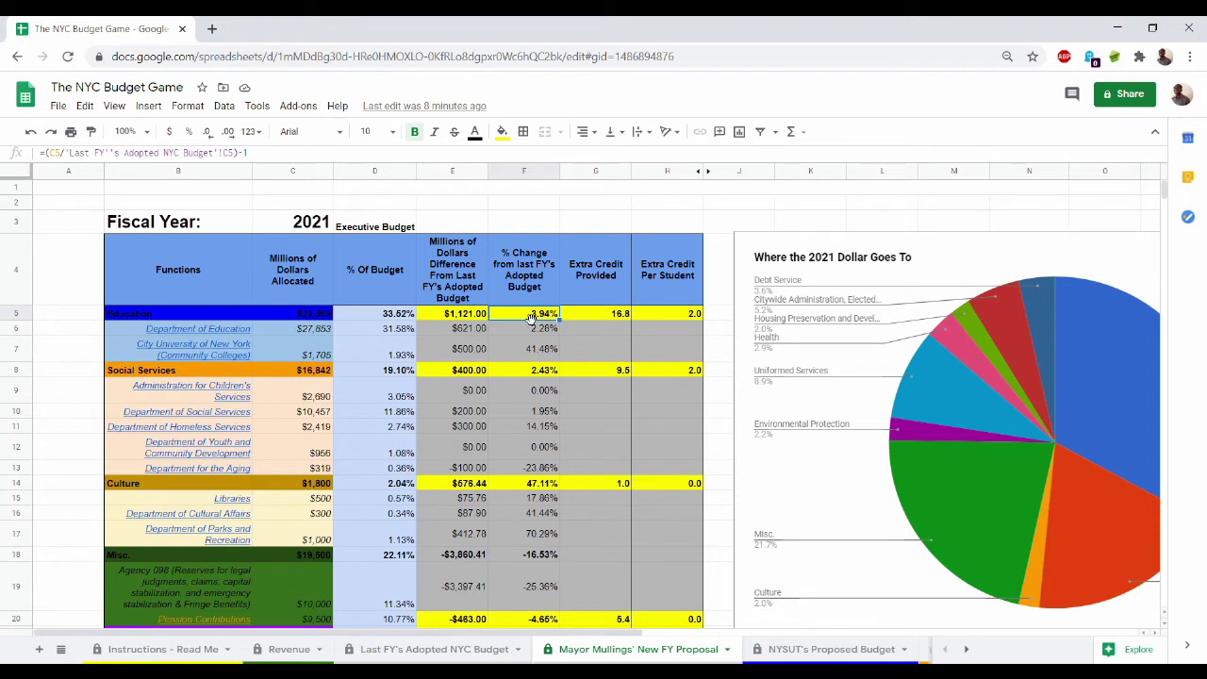
pyautogui.scroll(-2, 531, 319)
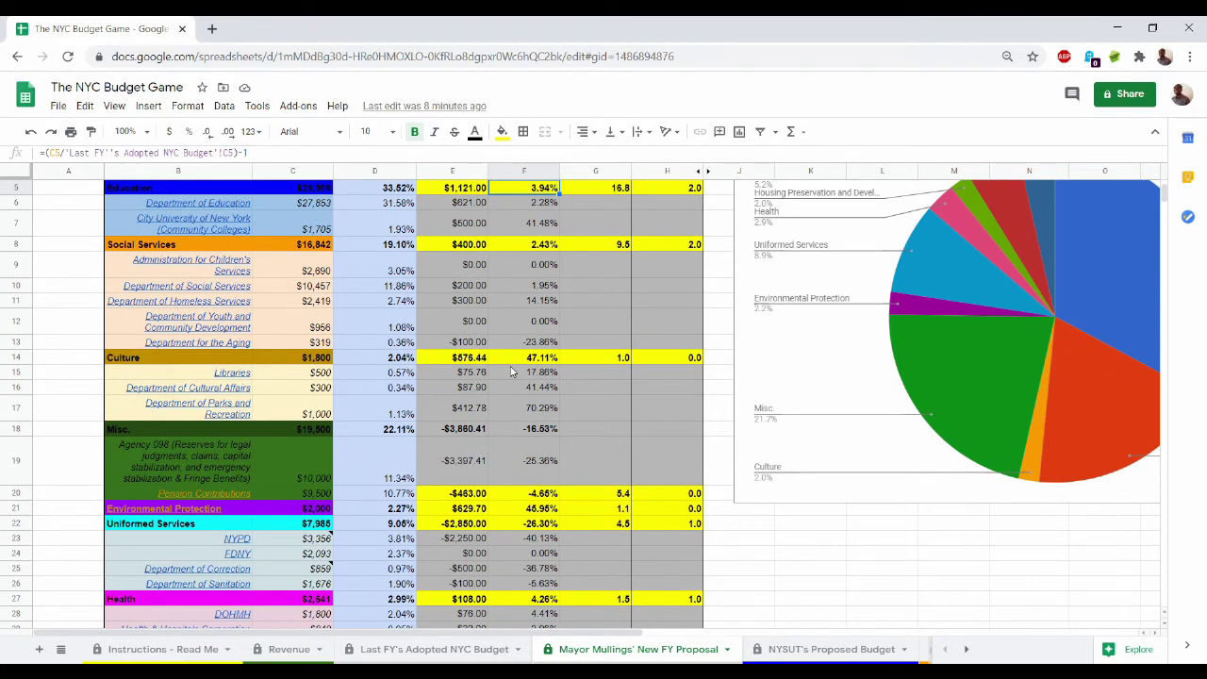
pyautogui.click(520, 359)
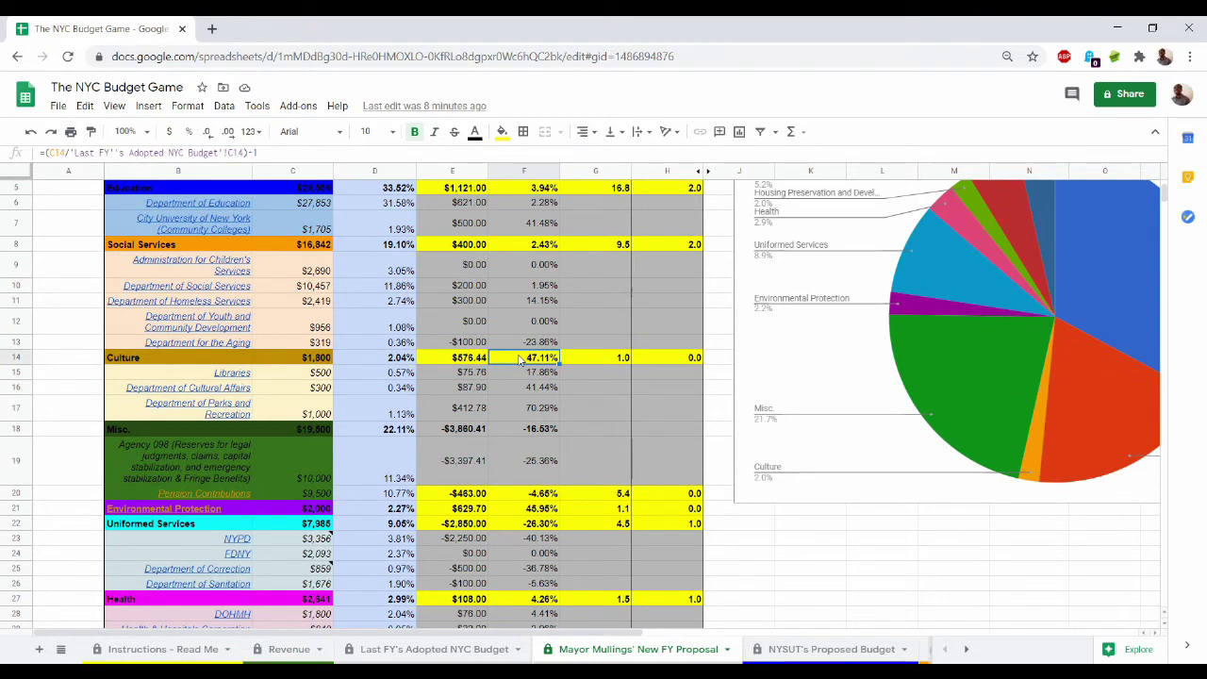
pyautogui.scroll(-3, 519, 362)
pyautogui.scroll(-1, 517, 364)
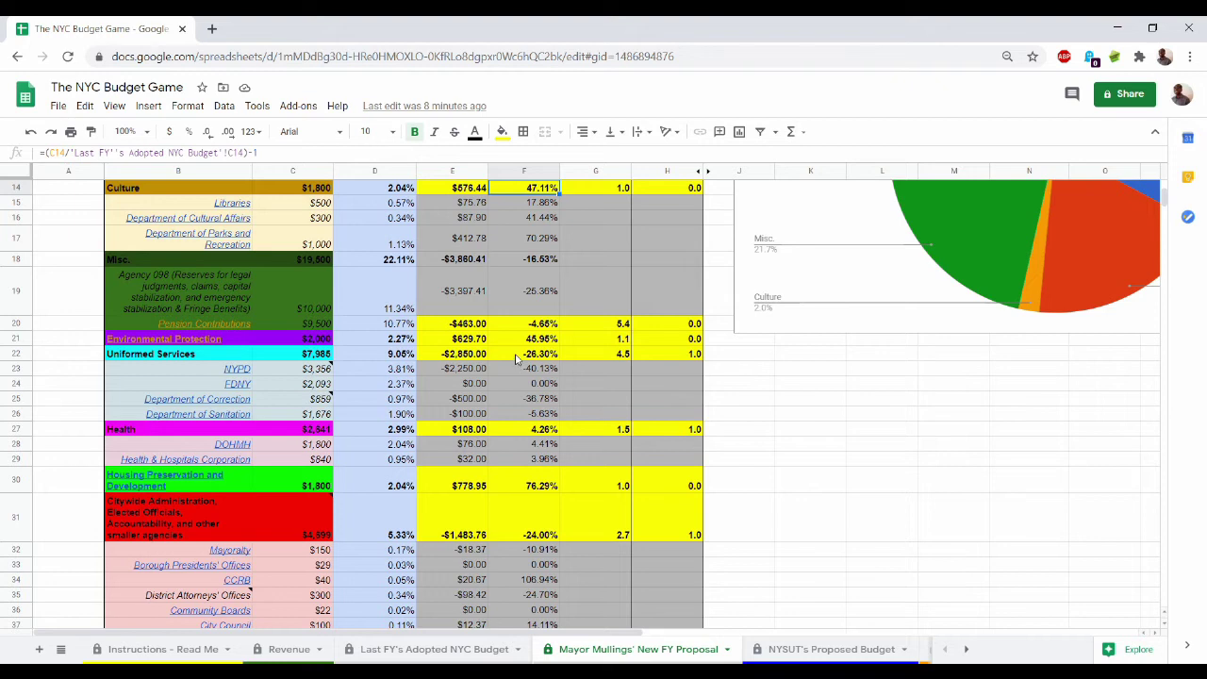
pyautogui.click(517, 358)
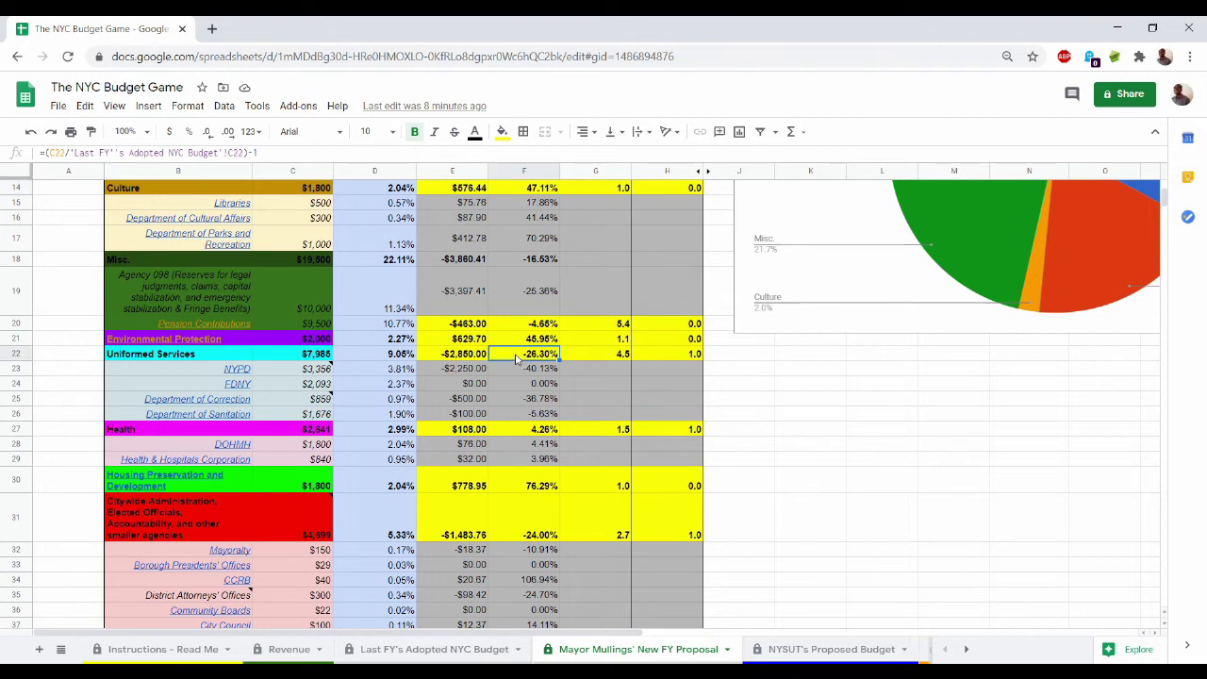
pyautogui.scroll(-1, 517, 359)
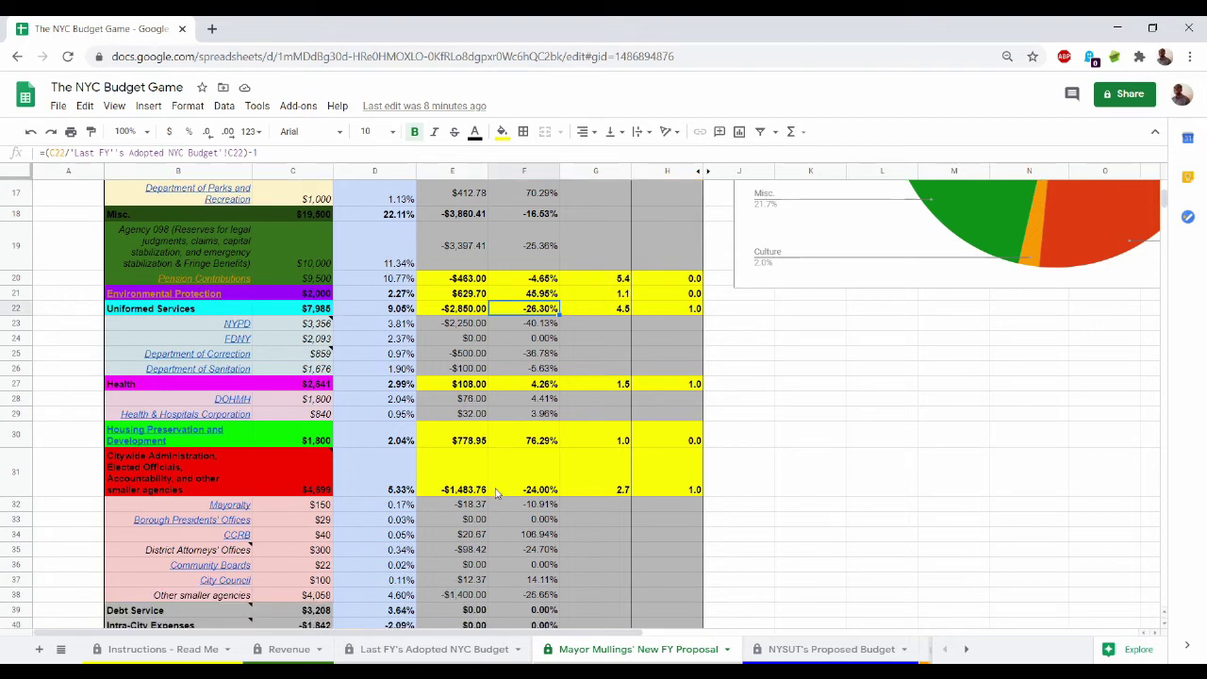
pyautogui.click(525, 477)
pyautogui.scroll(-1, 515, 462)
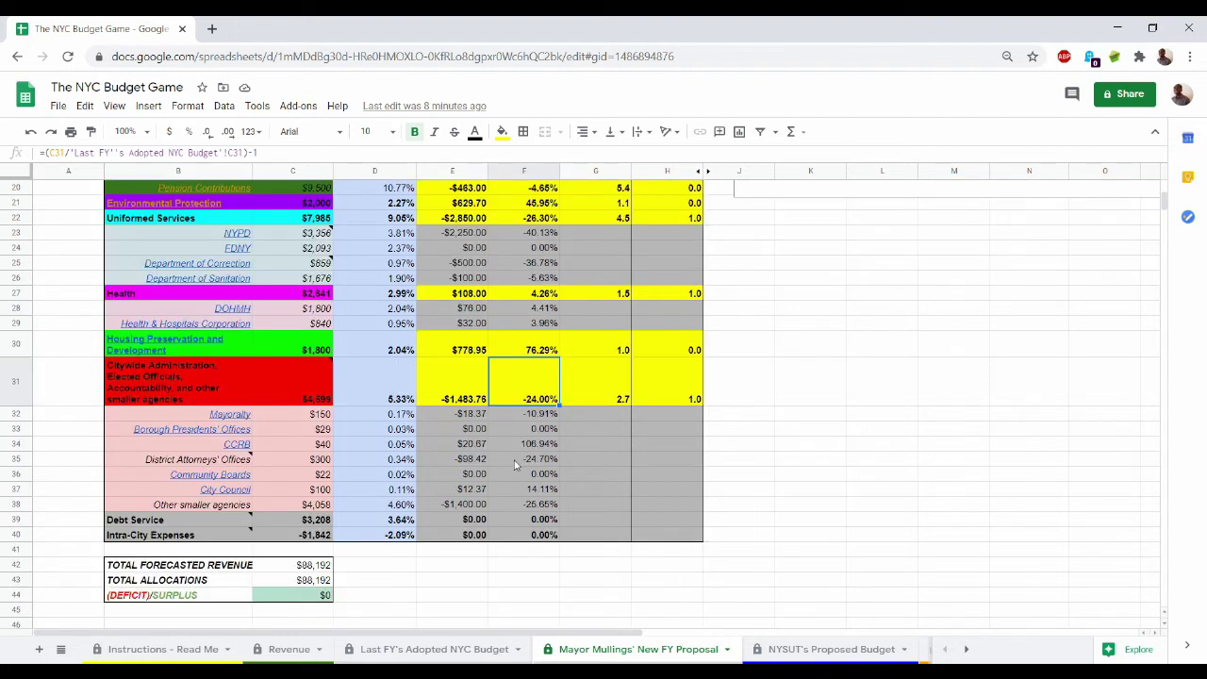
pyautogui.scroll(6, 515, 463)
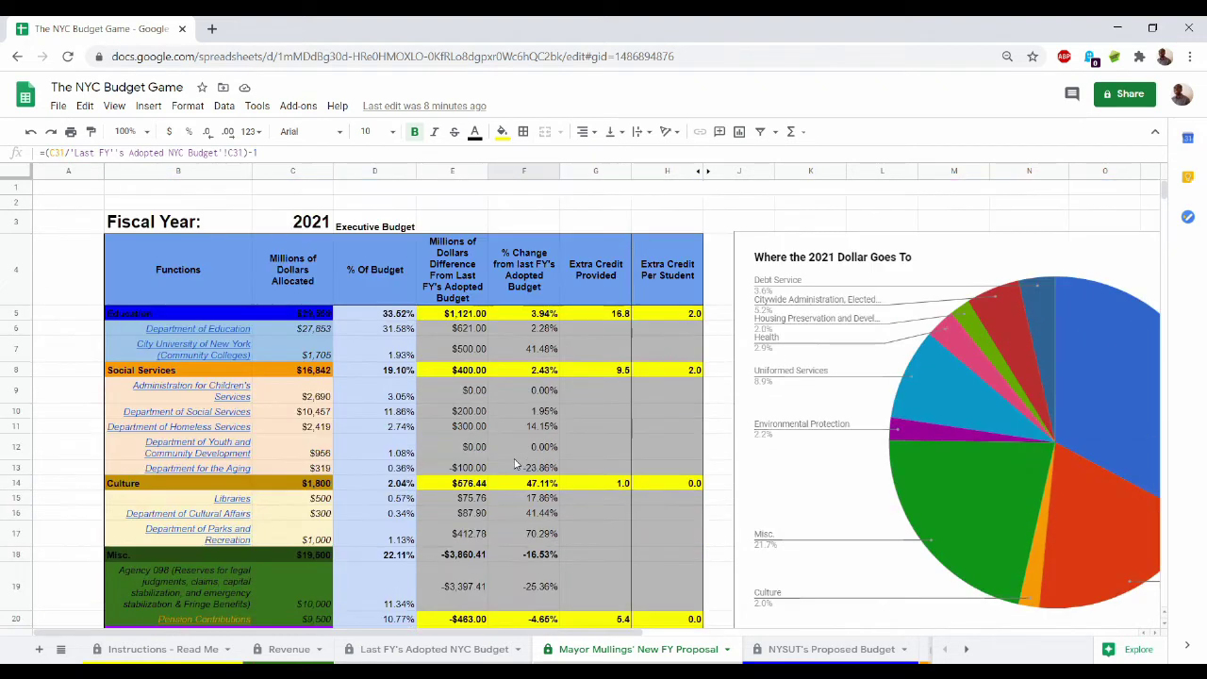
# Step: Look through the lobbyist groups' proposed budget sheets, from NYSUT's to Gov't Mgmt's
pyautogui.scroll(-1, 515, 462)
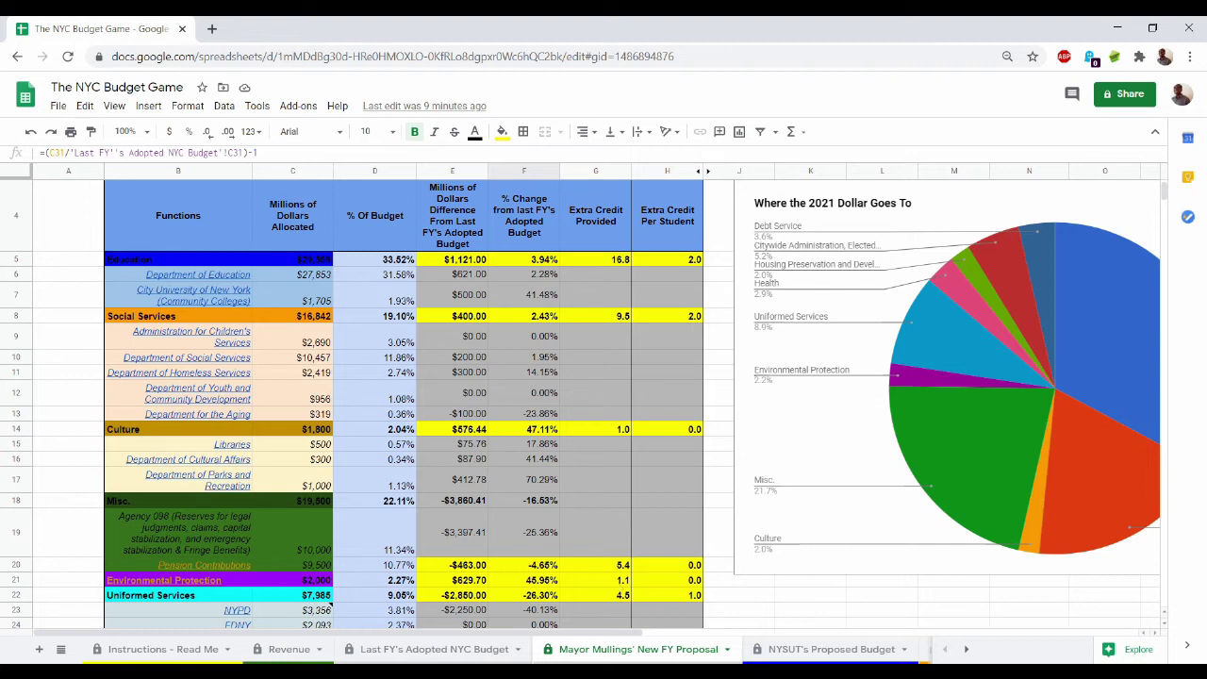
pyautogui.click(967, 649)
pyautogui.click(971, 649)
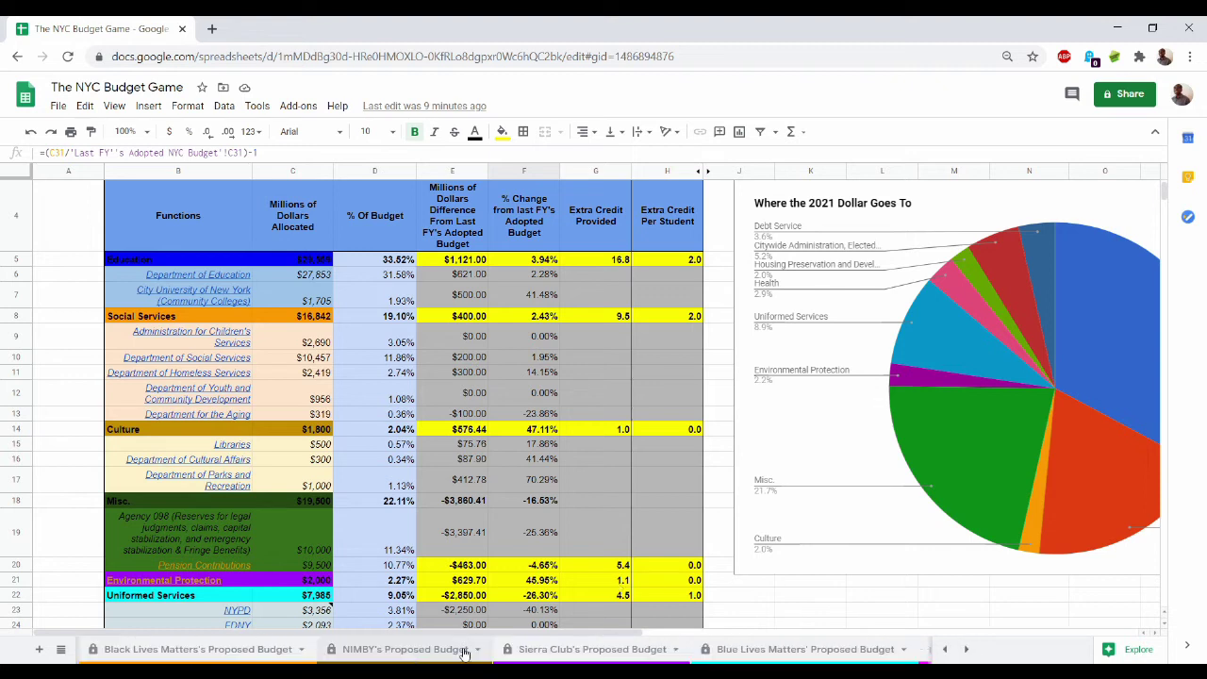
pyautogui.click(947, 651)
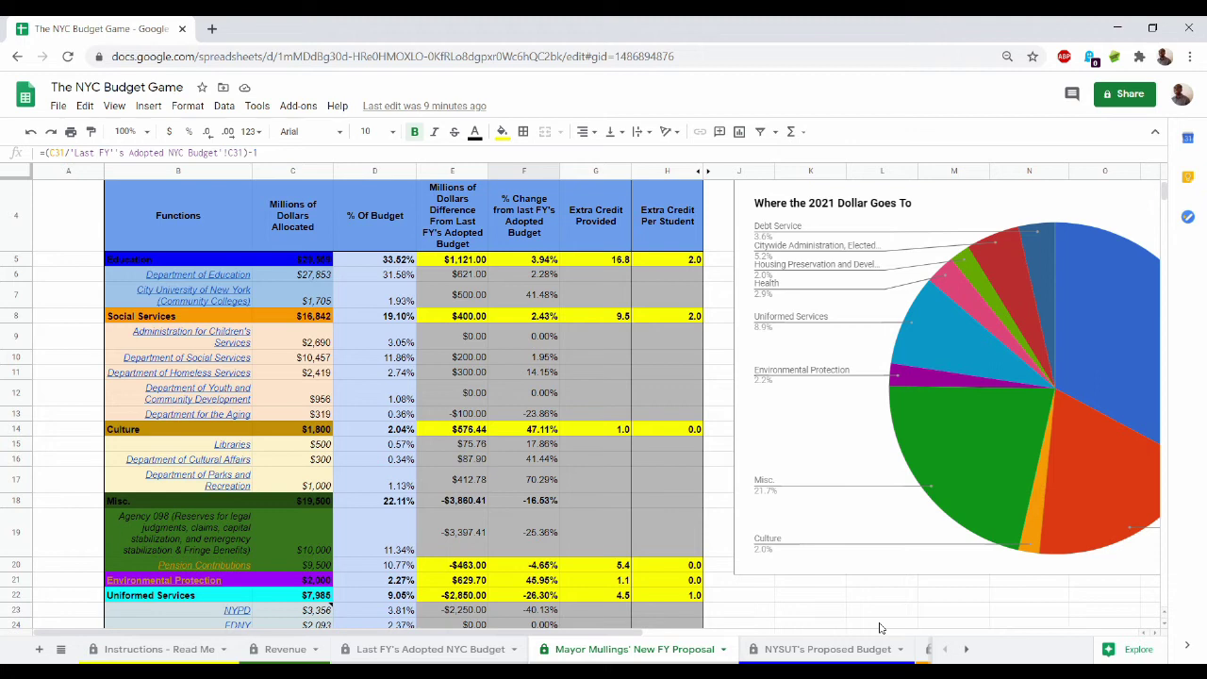
pyautogui.click(843, 656)
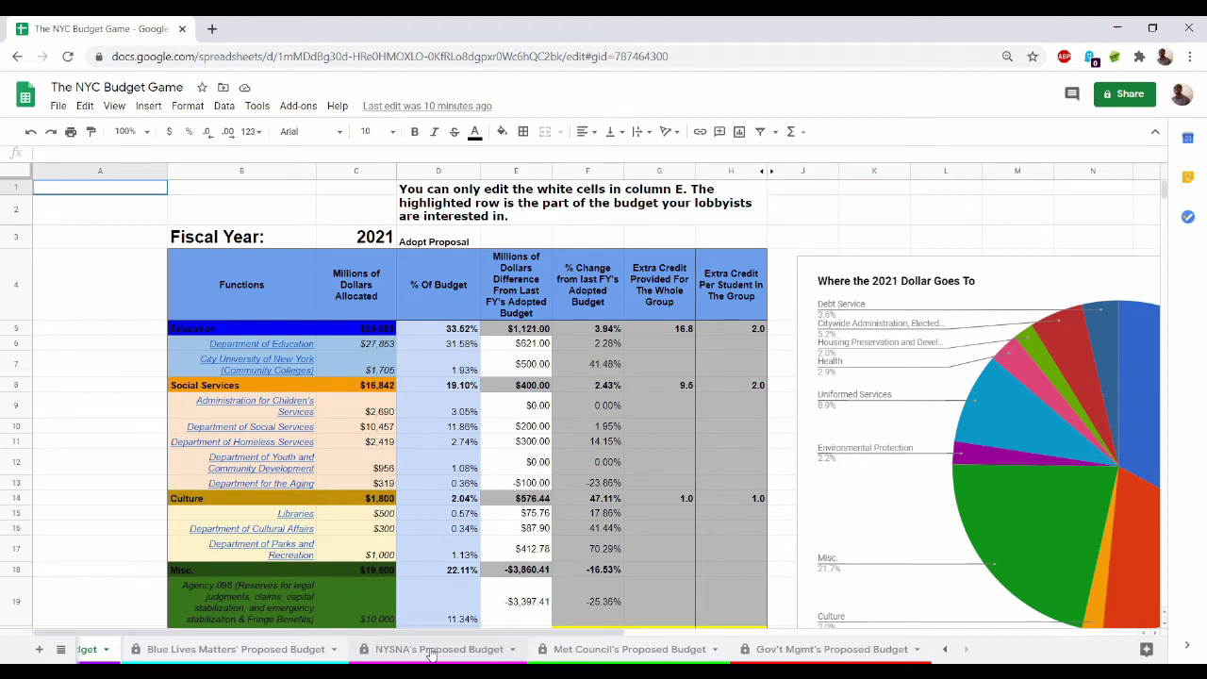
# Step: Open NYSNA's Proposed Budget sheet and read the note on editable cells, checking the white cells in column E and the highlighted rows
pyautogui.click(431, 651)
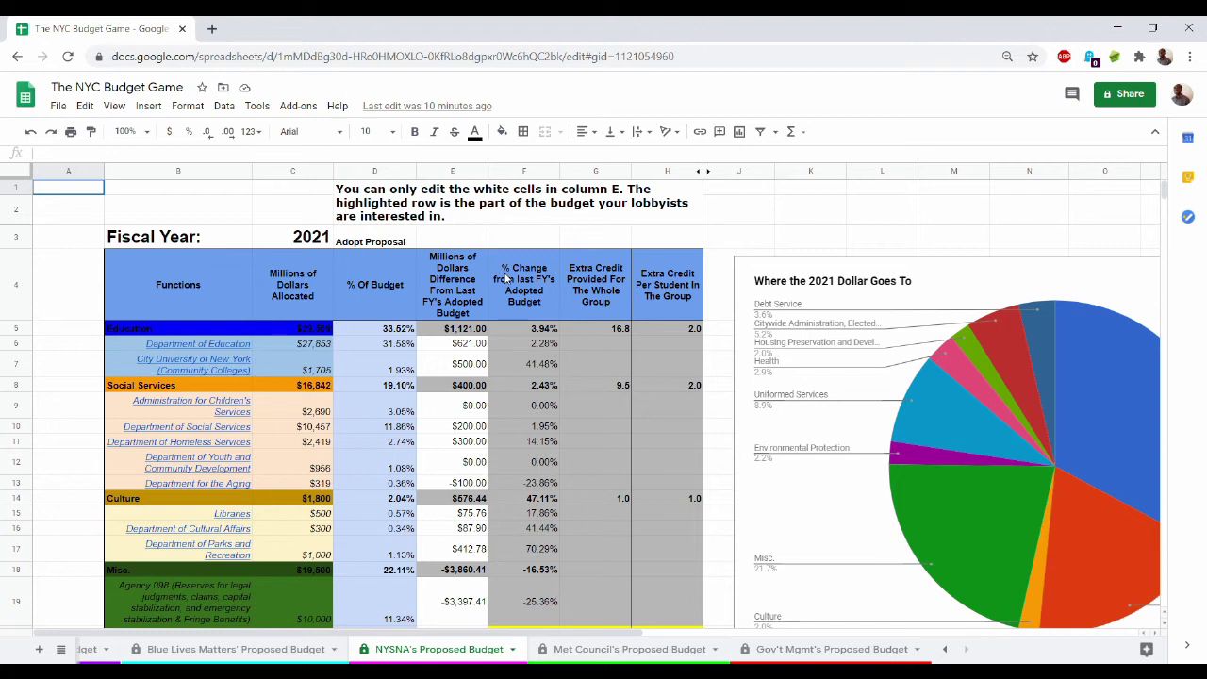
pyautogui.click(459, 217)
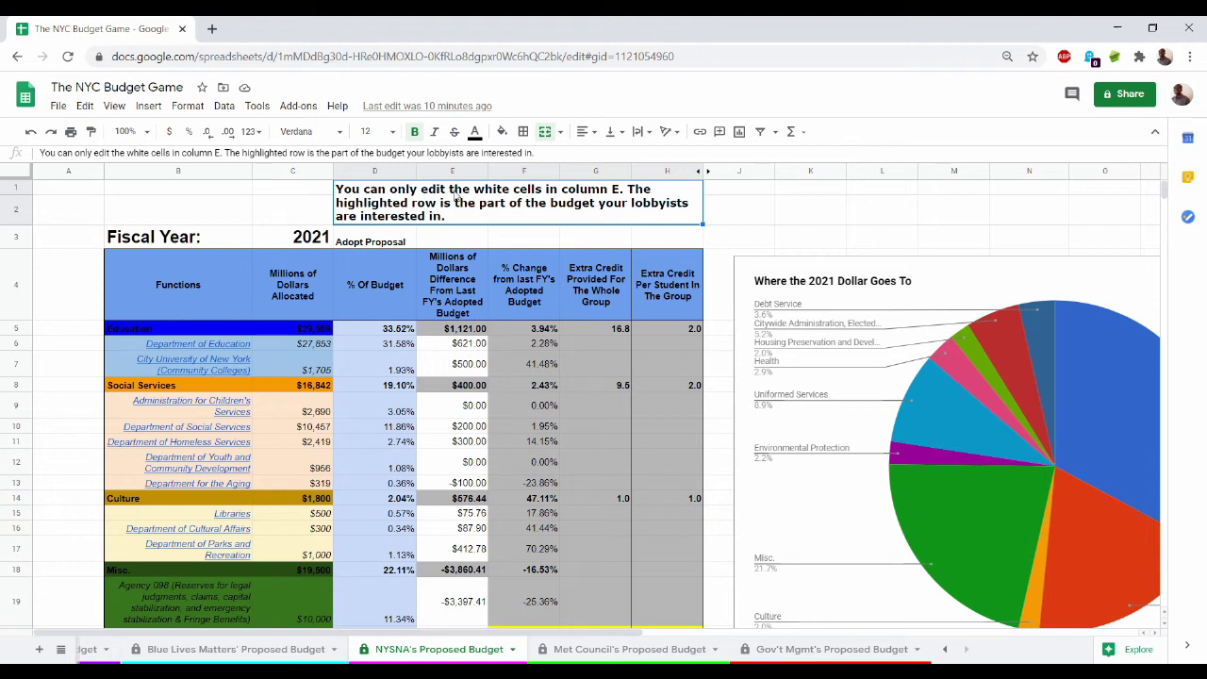
pyautogui.scroll(-3, 461, 365)
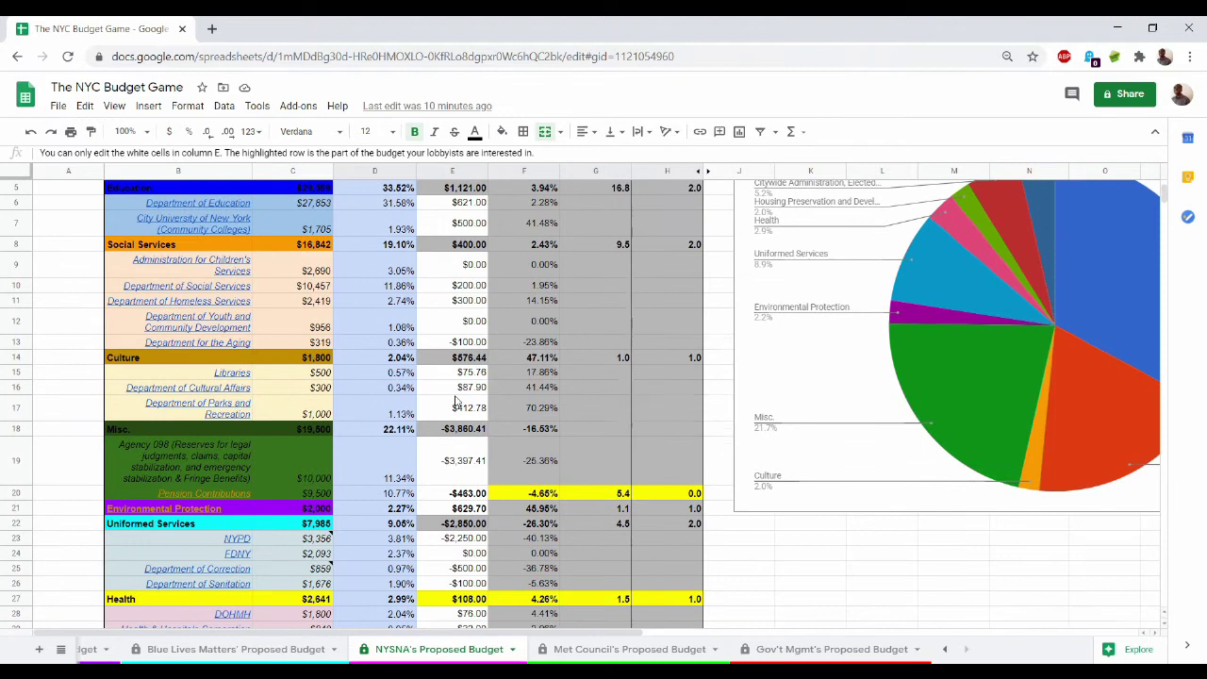
pyautogui.scroll(-3, 456, 402)
pyautogui.scroll(-3, 453, 457)
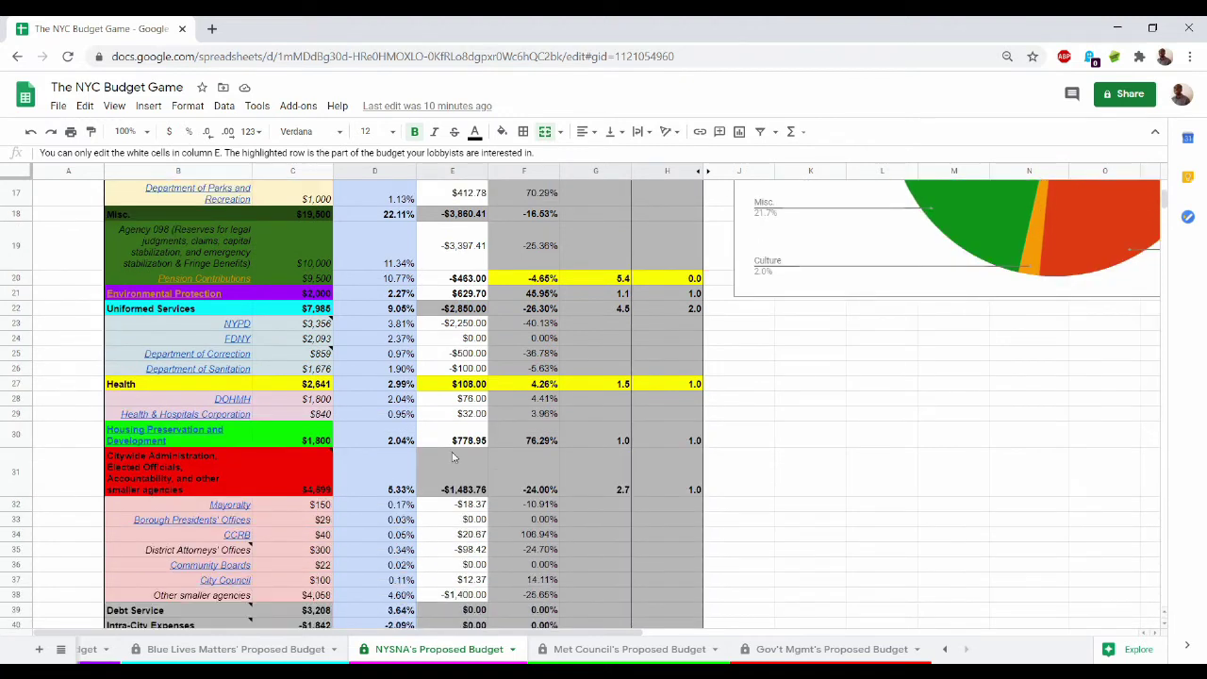
pyautogui.scroll(6, 453, 456)
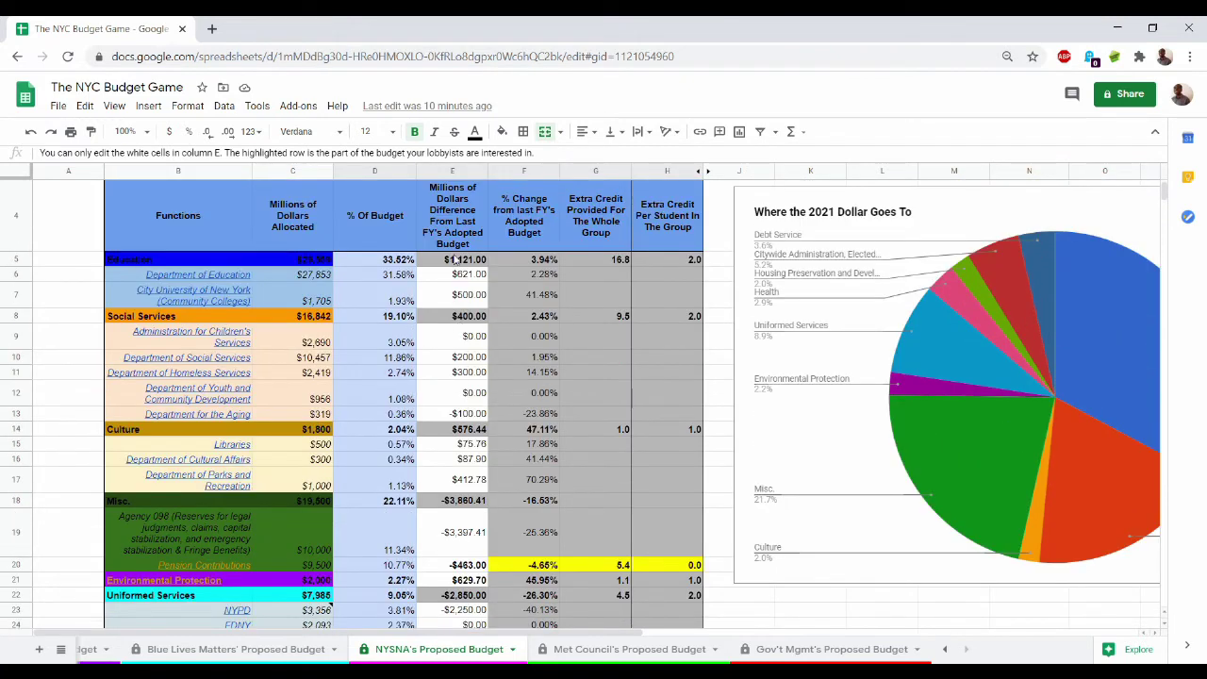
# Step: Set the Department of Education's dollar difference from last year's adopted budget to 0 on NYSNA's Proposed Budget sheet
pyautogui.click(457, 277)
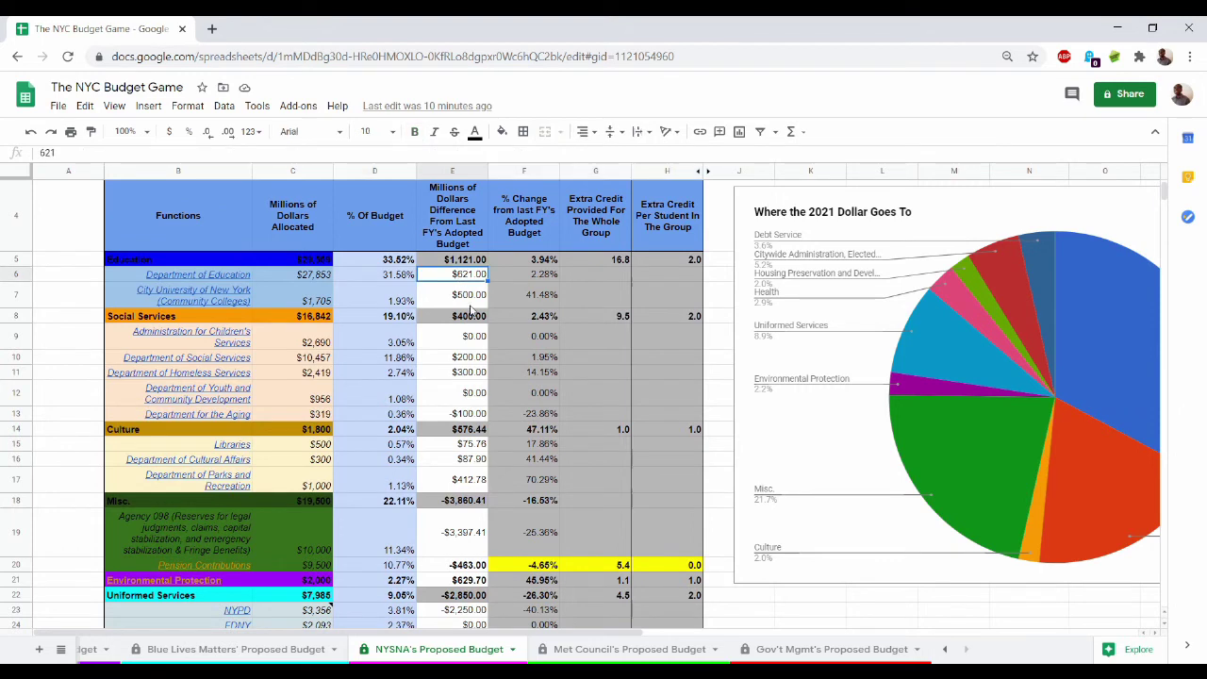
pyautogui.scroll(2, 469, 311)
pyautogui.scroll(-1, 465, 287)
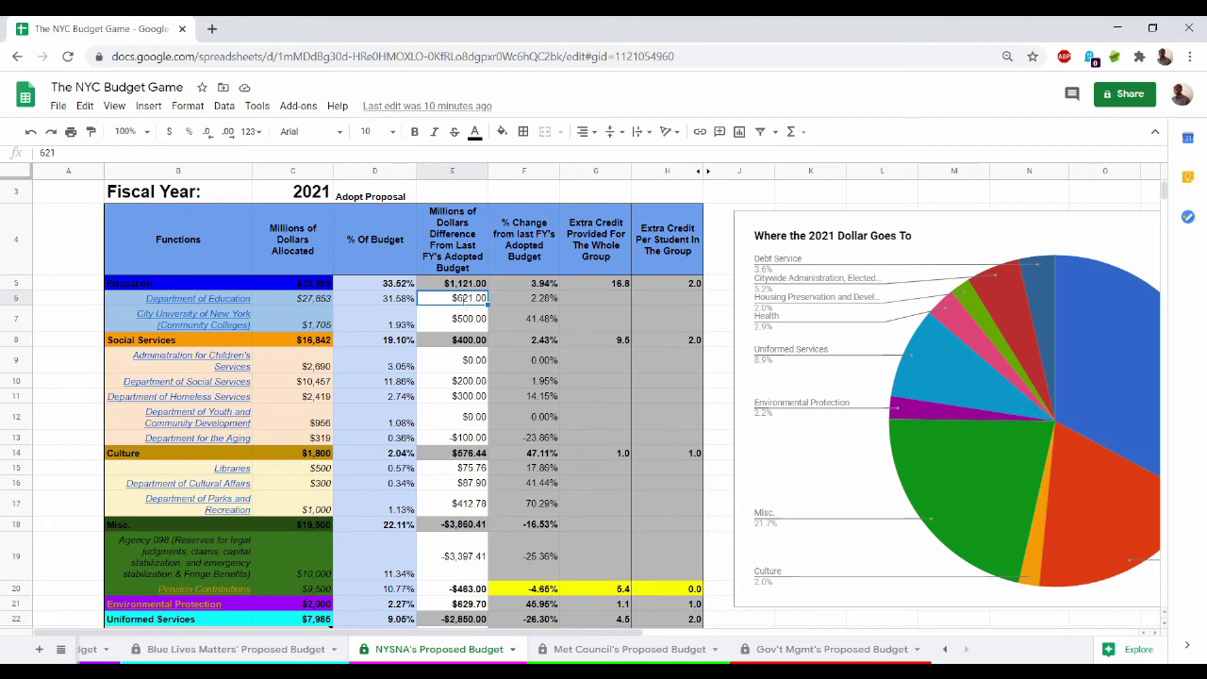
pyautogui.write('0')
pyautogui.press('Return')
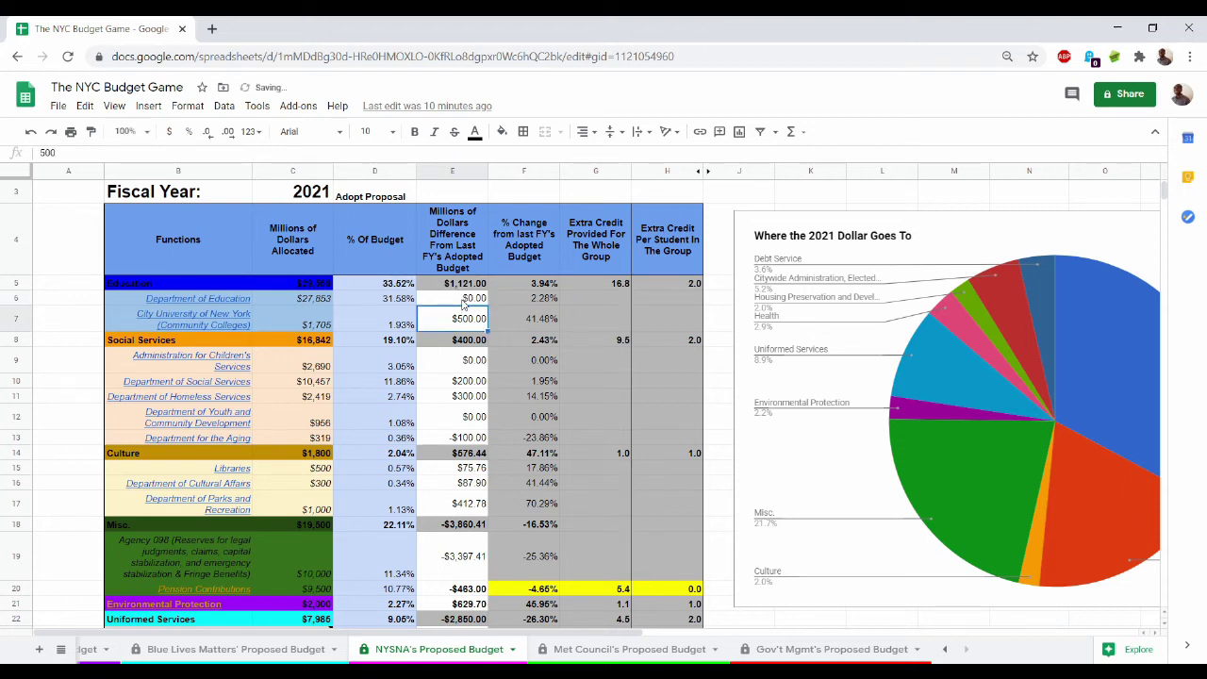
# Step: Set the Department of Education's dollar difference from last year's adopted budget to 100 and check its allocated amount
pyautogui.click(462, 300)
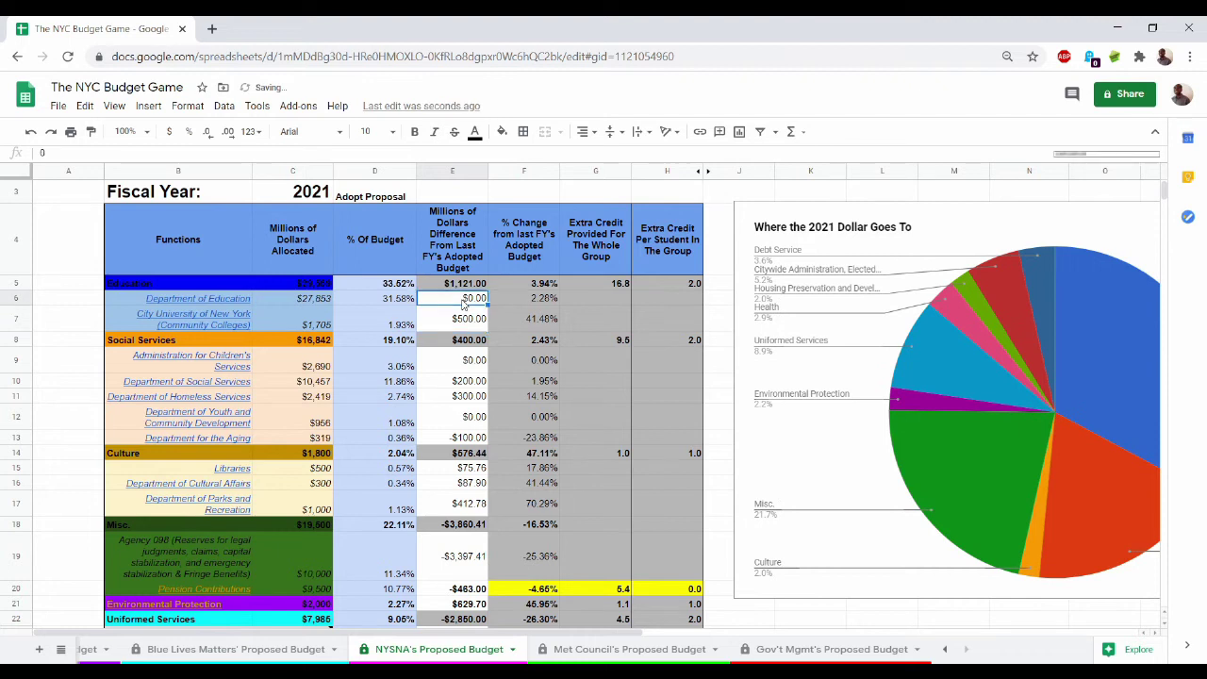
pyautogui.write('100')
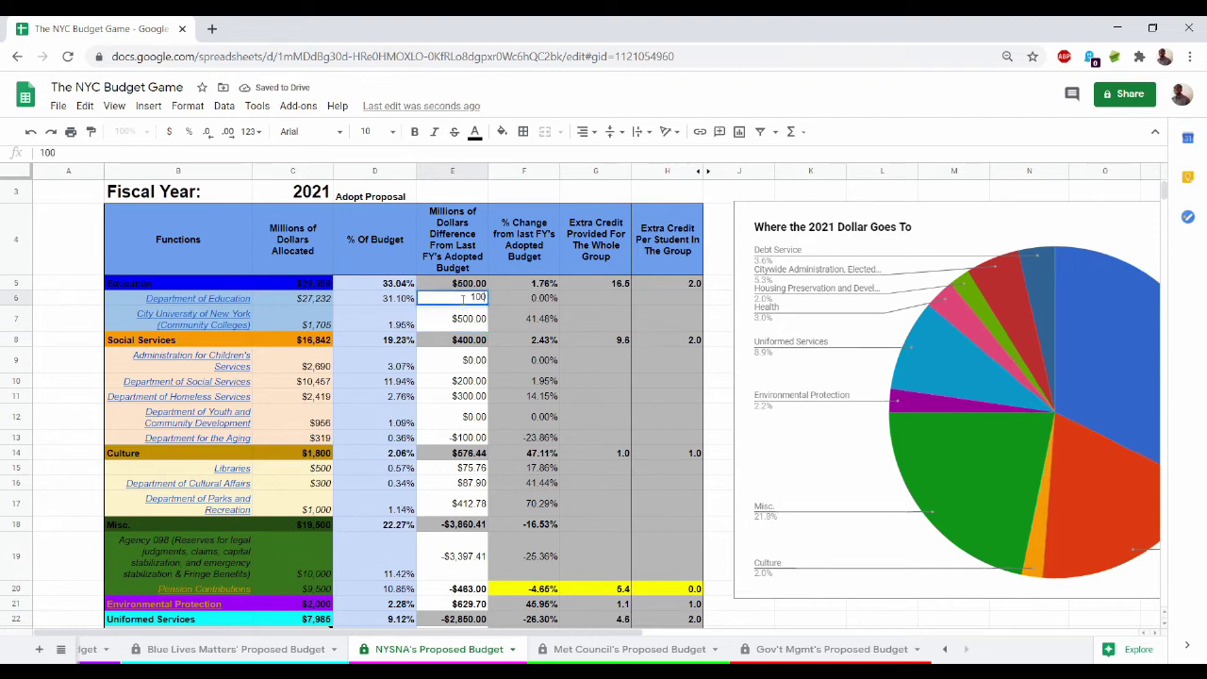
pyautogui.press('Return')
pyautogui.scroll(-4, 464, 329)
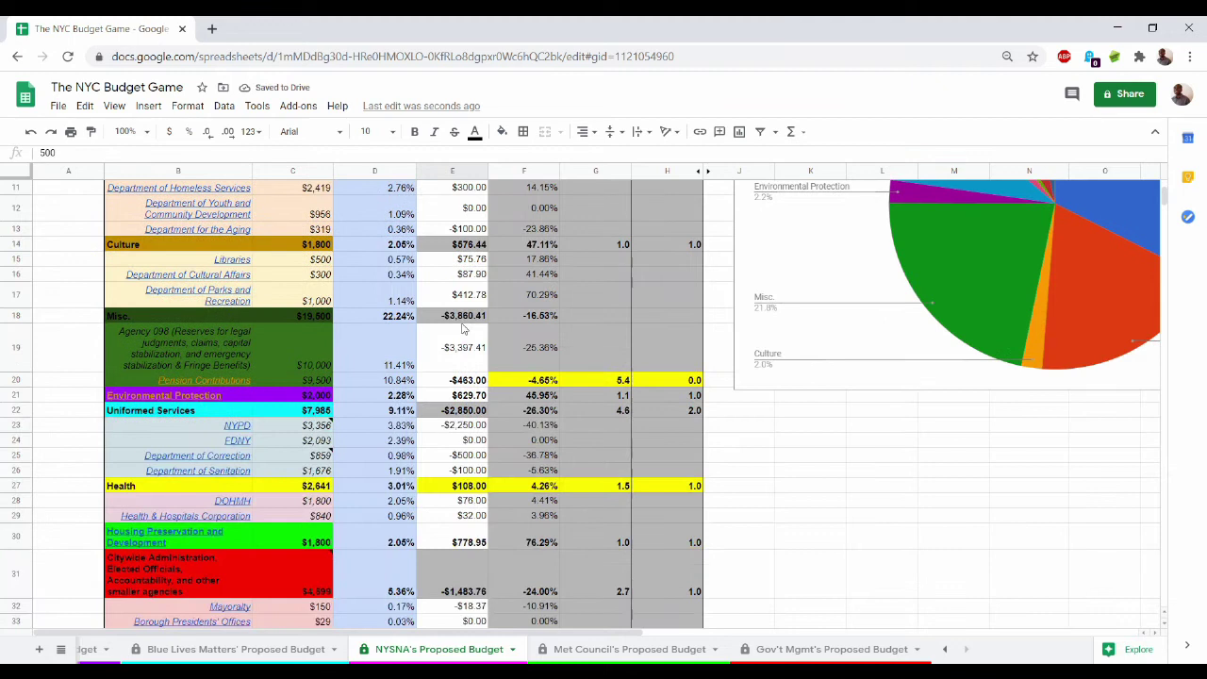
pyautogui.scroll(5, 463, 328)
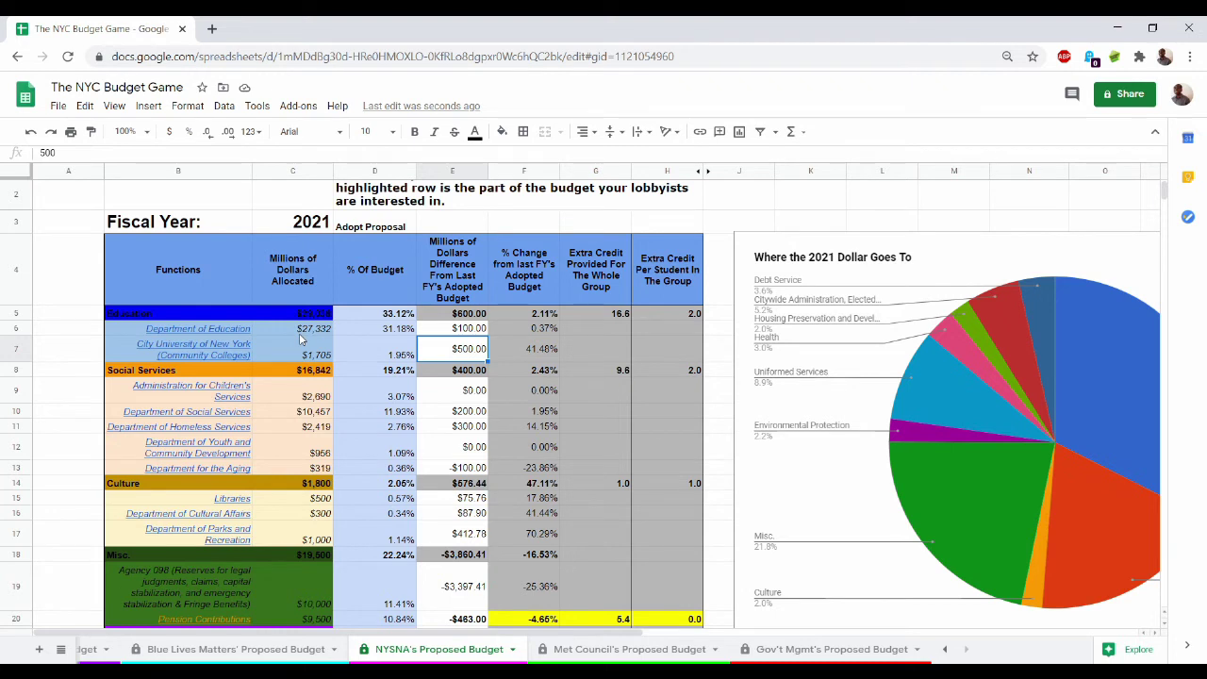
pyautogui.click(300, 330)
# Step: Set the Department of Education's dollar difference from last year's adopted budget to 0, and replace it with 621
pyautogui.click(473, 329)
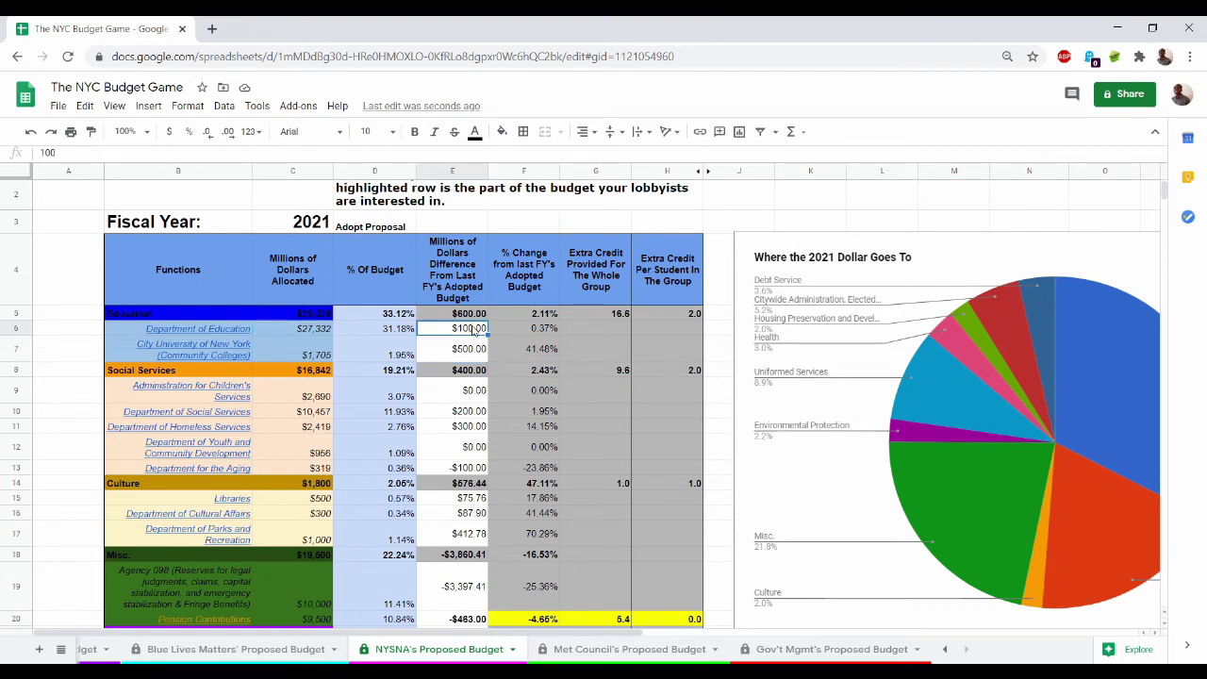
pyautogui.write('0')
pyautogui.press('Return')
pyautogui.click(474, 329)
pyautogui.write('621')
pyautogui.press('Return')
# Step: Try a Department of Education difference of 100 against last year's adopted budget, and undo that change
pyautogui.click(474, 329)
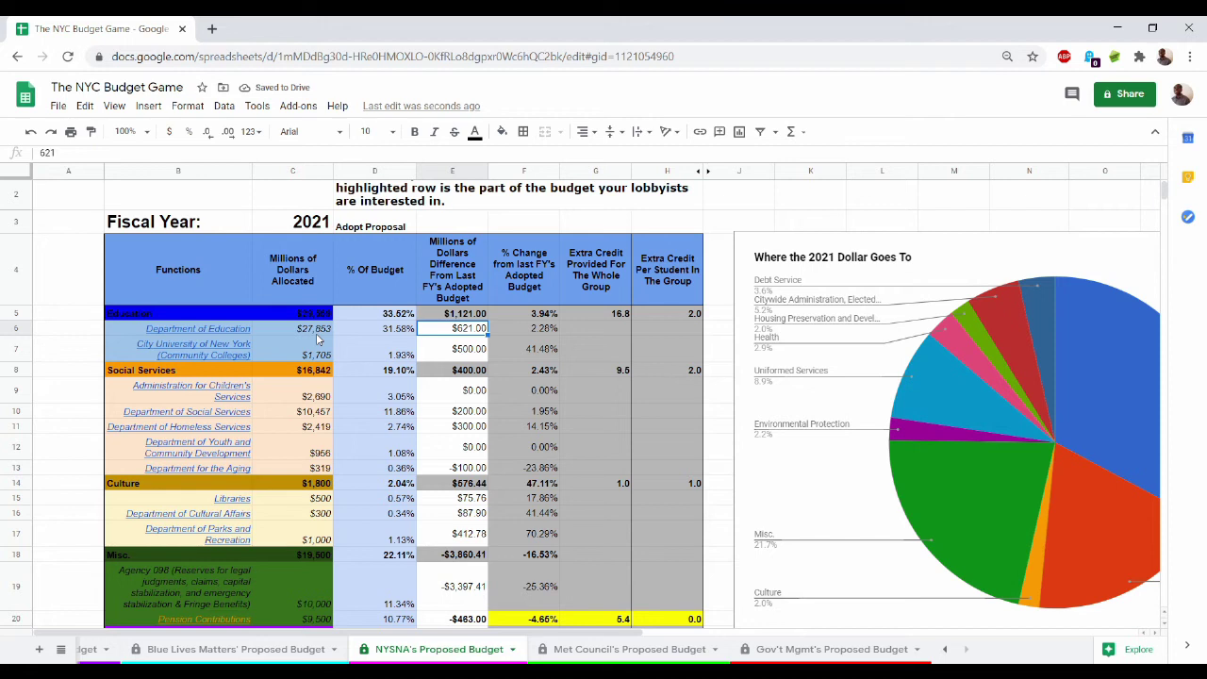
pyautogui.write('100')
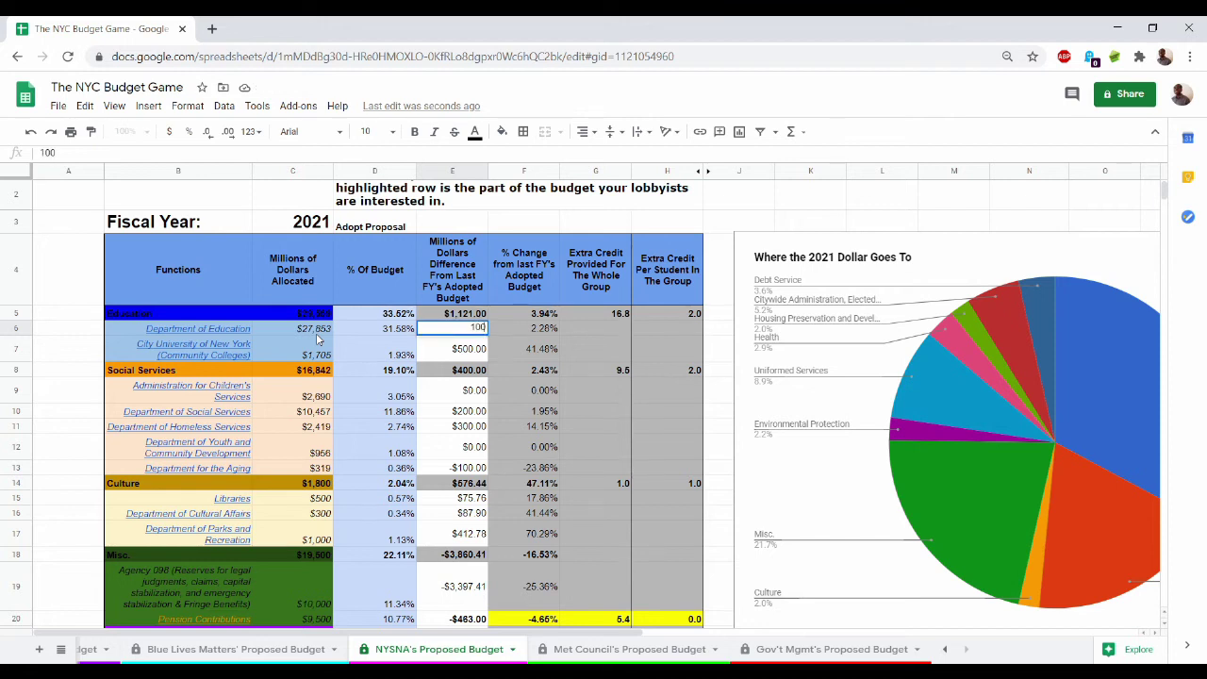
pyautogui.press('Return')
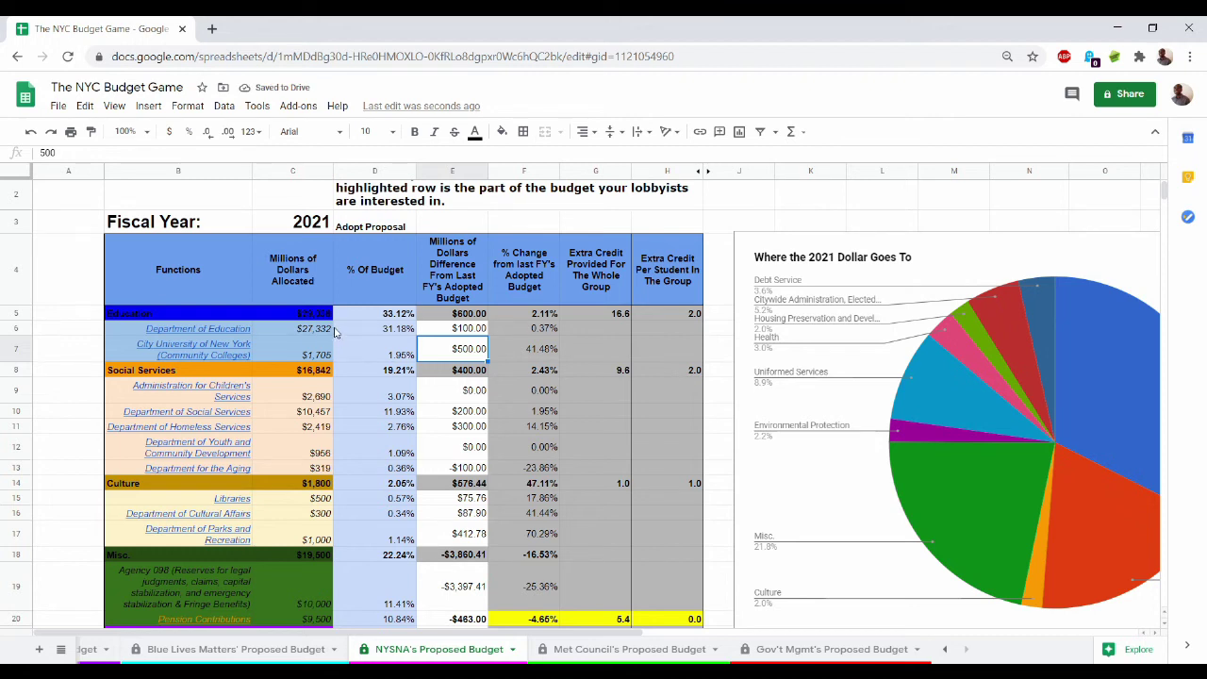
pyautogui.press('Up')
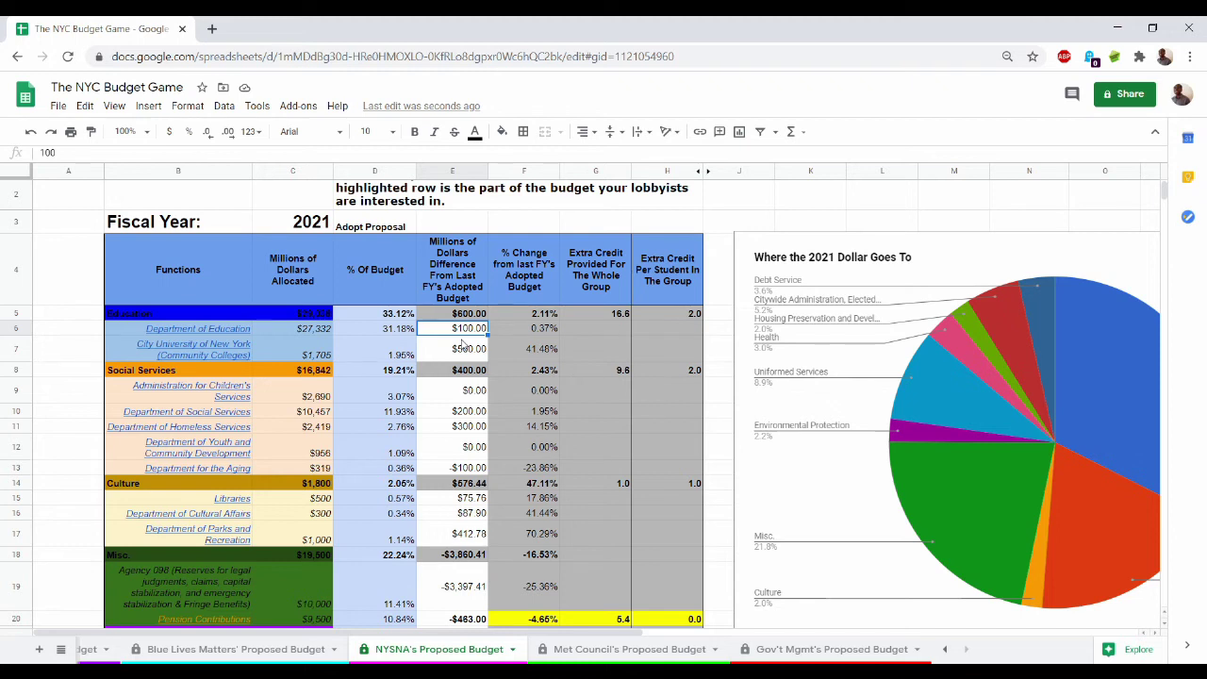
pyautogui.hotkey('ctrl', 'z')
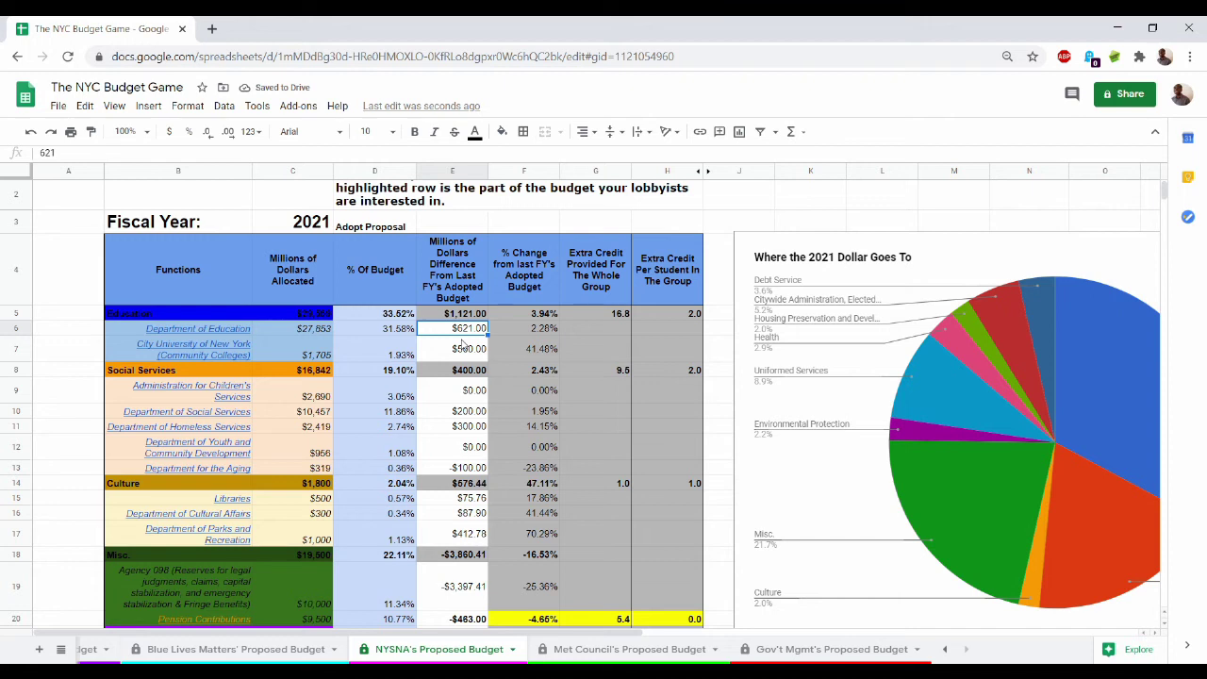
# Step: Examine the editable difference cells for DOHMH and the Health & Hospitals Corporation under the highlighted Health row
pyautogui.scroll(-3, 462, 345)
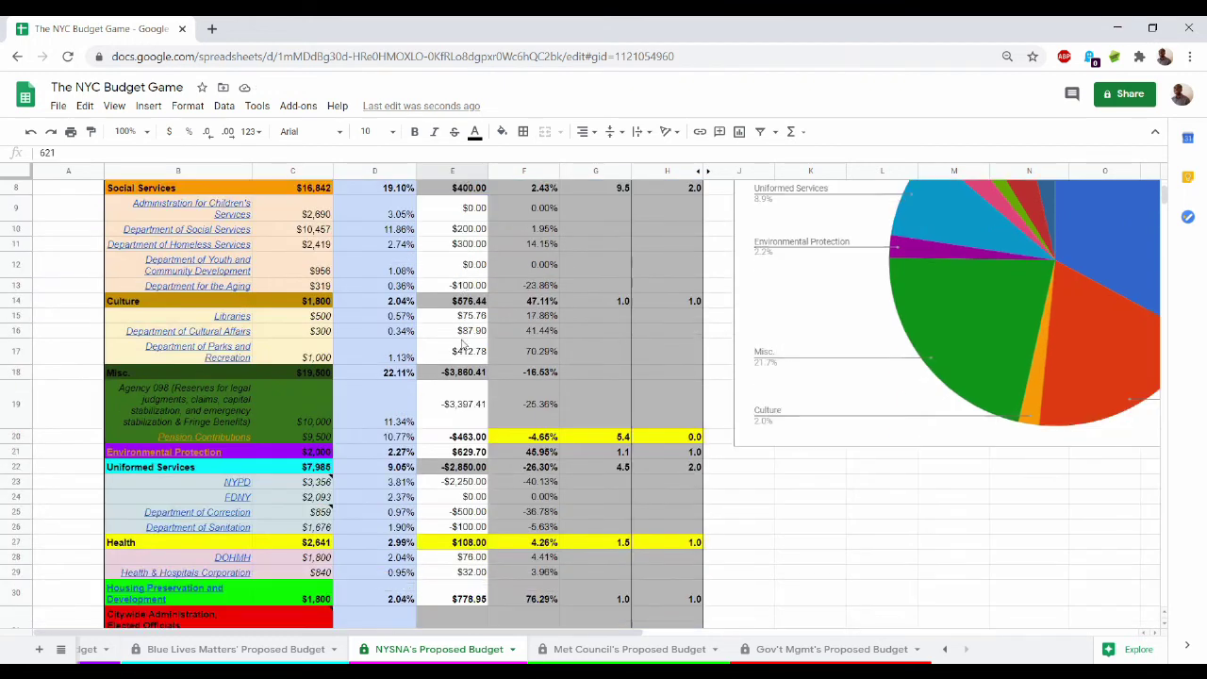
pyautogui.scroll(-3, 462, 346)
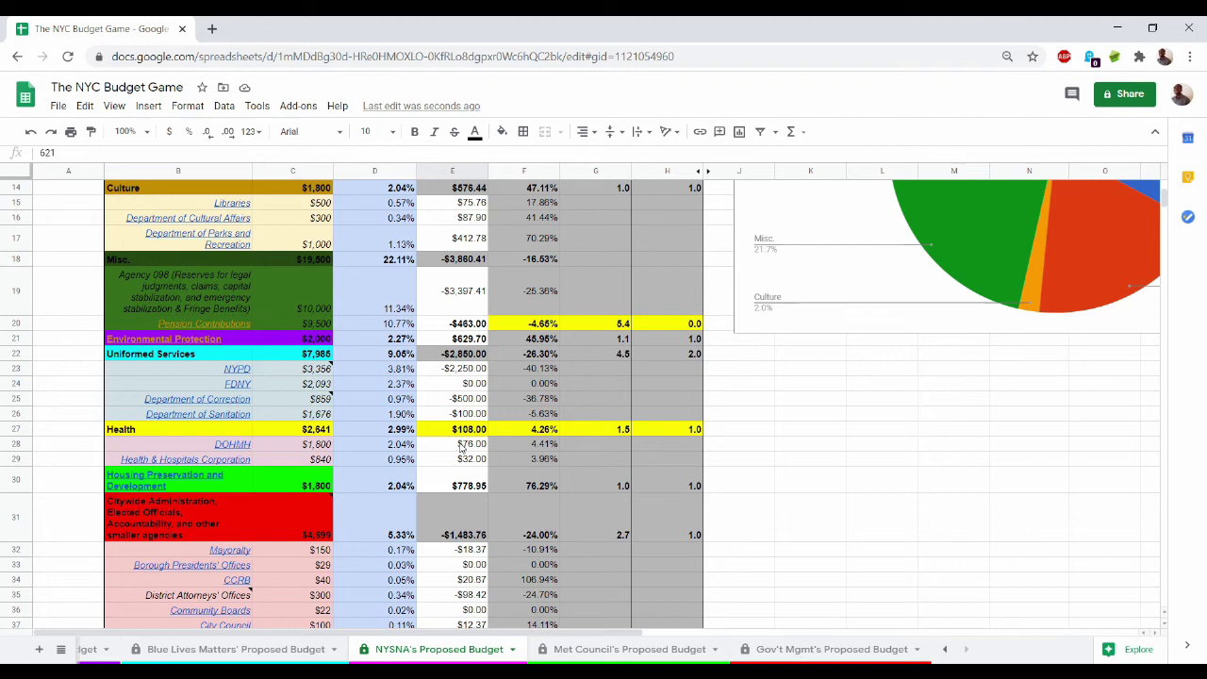
pyautogui.click(460, 449)
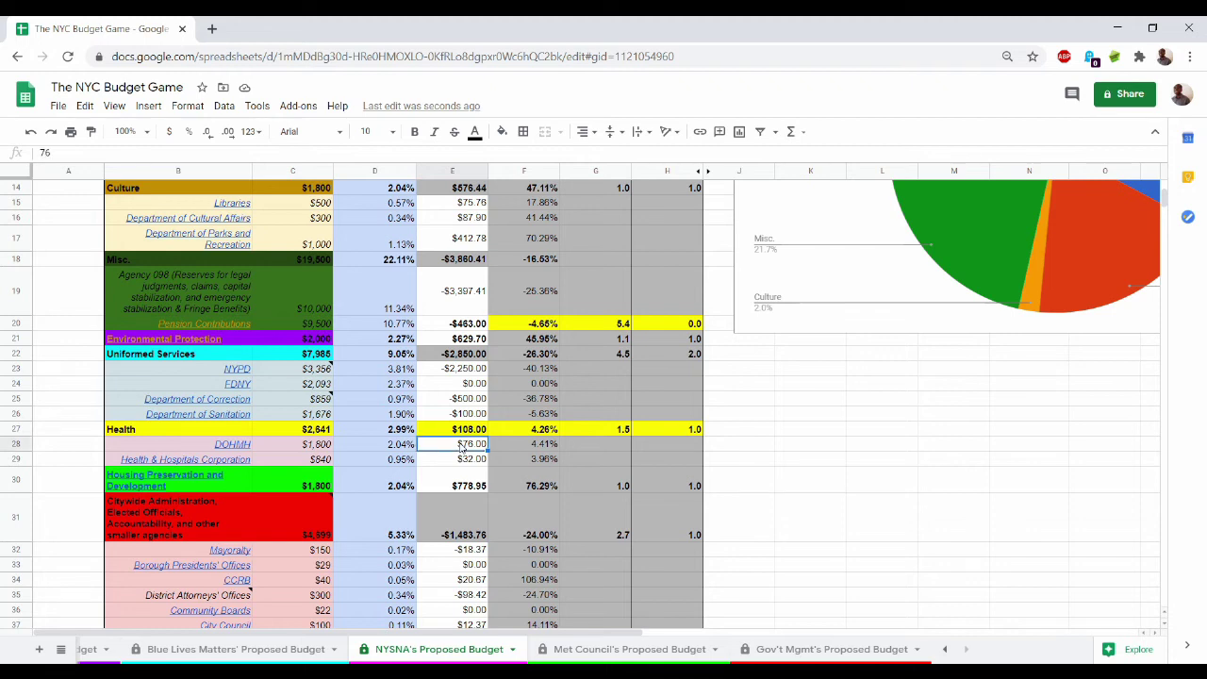
pyautogui.click(453, 462)
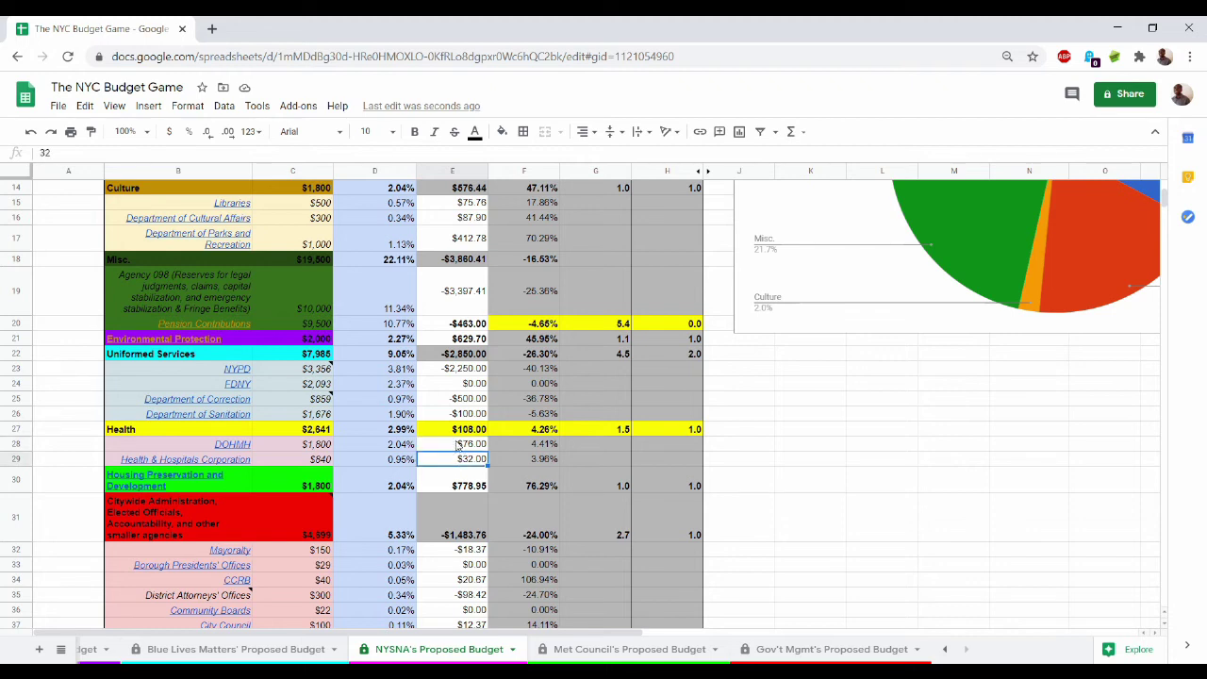
pyautogui.click(459, 445)
pyautogui.click(451, 466)
pyautogui.click(462, 449)
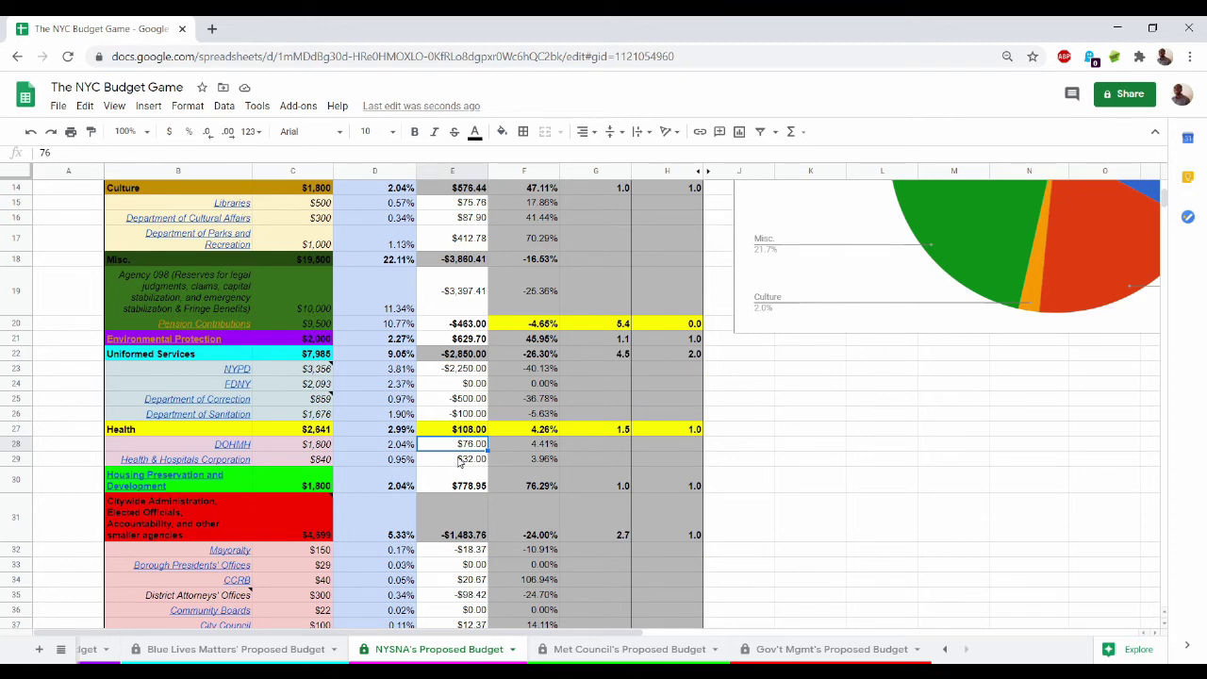
# Step: Examine the extra credit per student in the group in column H across the budget functions
pyautogui.scroll(5, 451, 462)
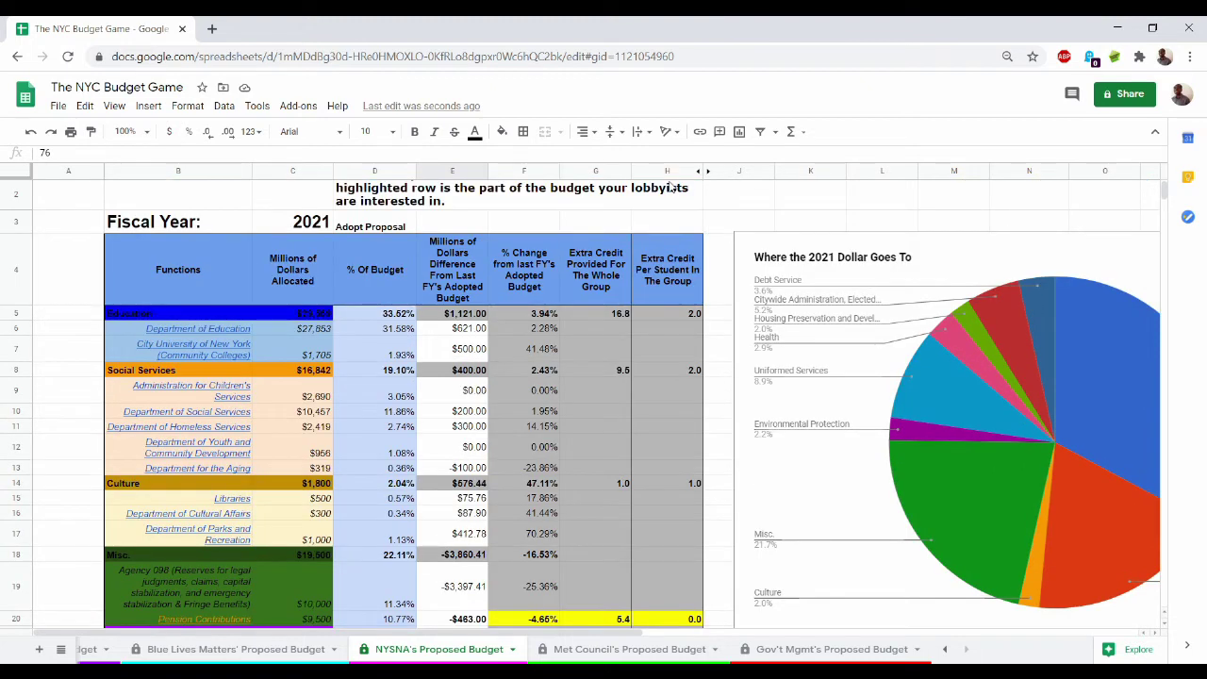
pyautogui.click(663, 173)
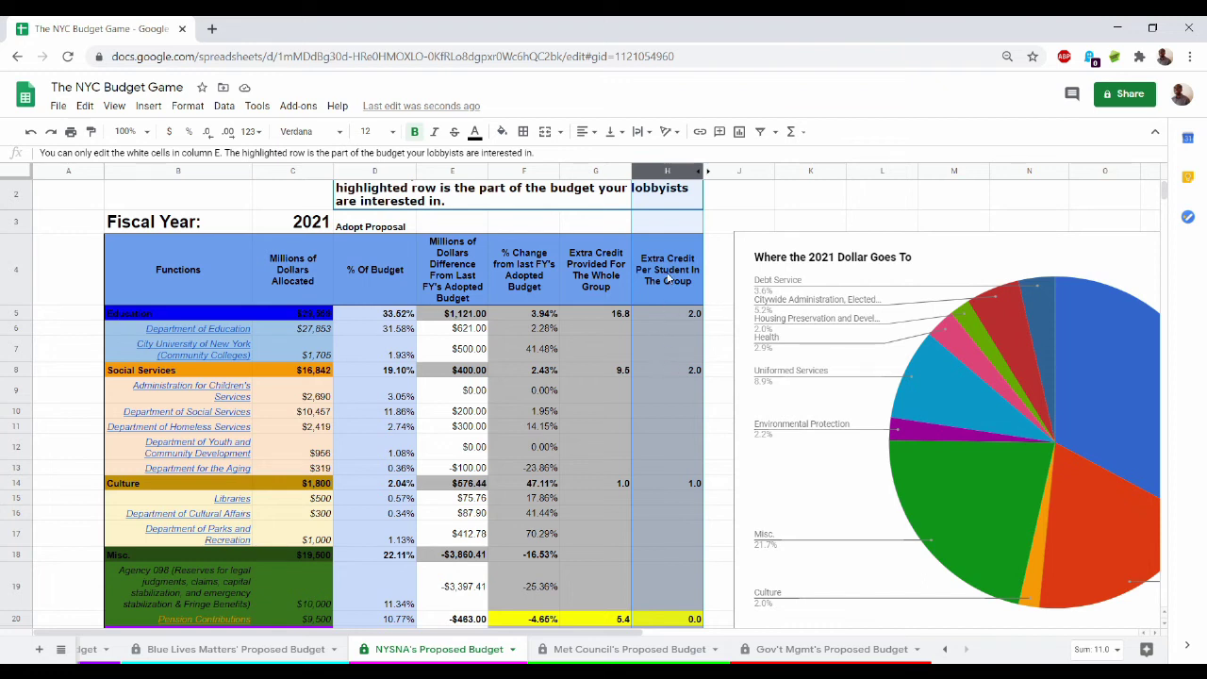
pyautogui.scroll(-4, 655, 308)
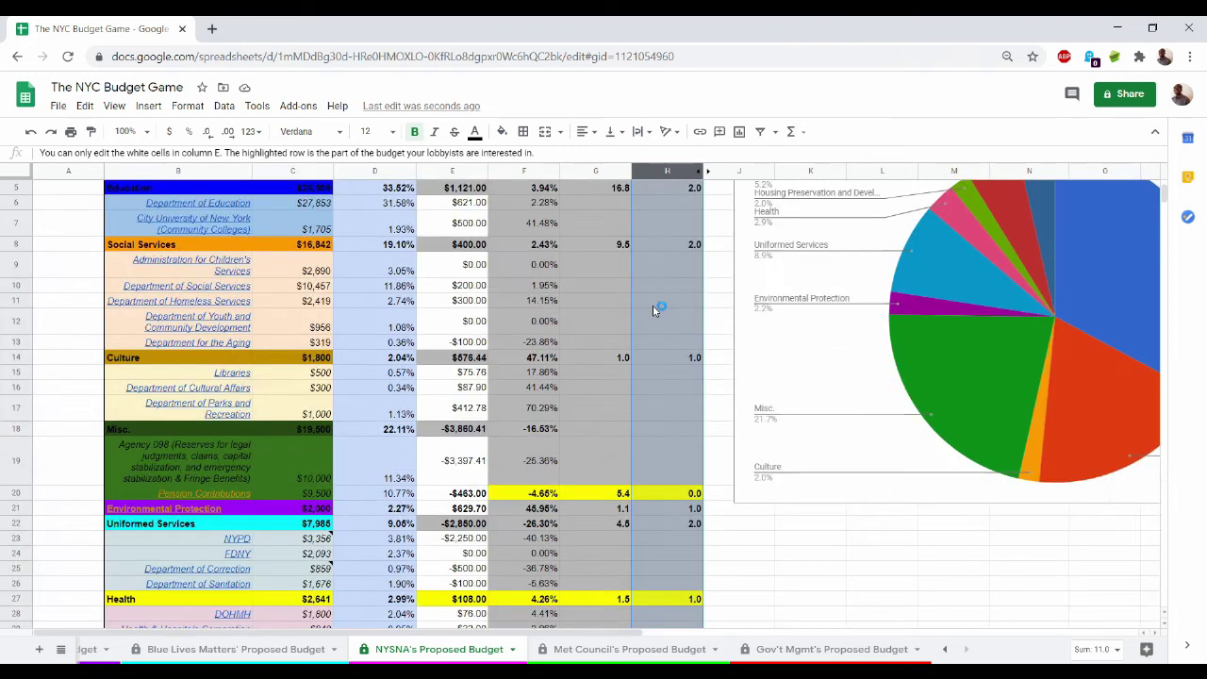
pyautogui.scroll(-3, 558, 453)
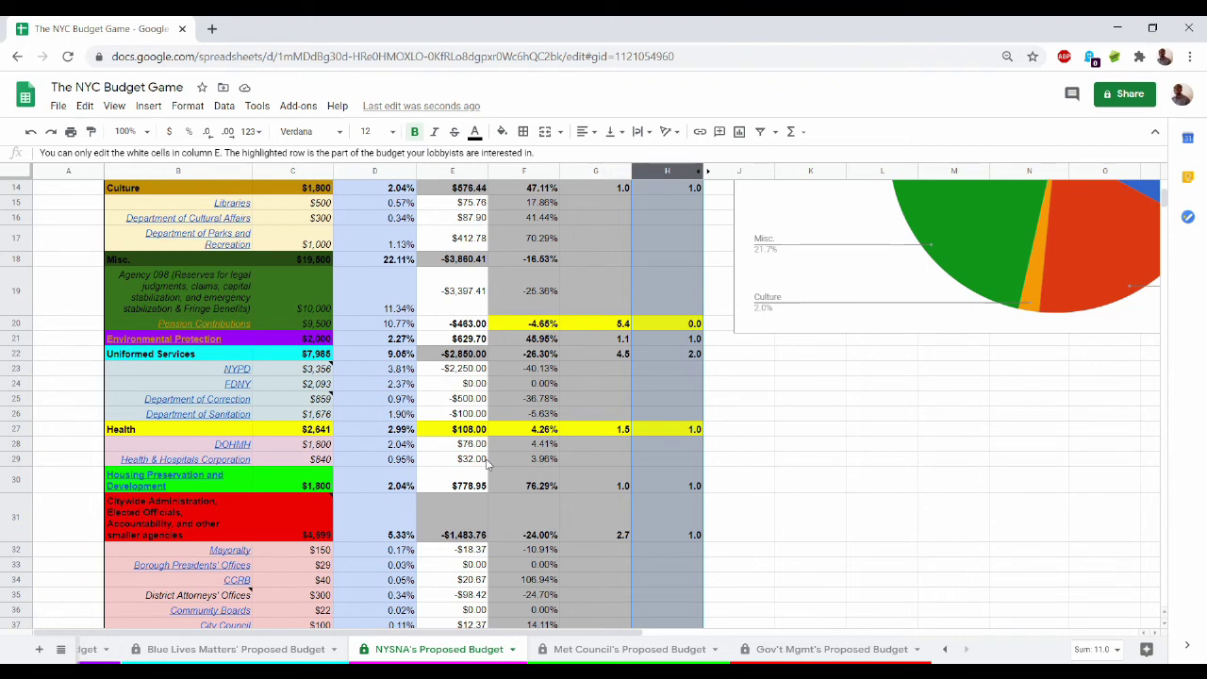
pyautogui.scroll(2, 486, 459)
pyautogui.scroll(-3, 486, 458)
pyautogui.scroll(1, 485, 459)
pyautogui.scroll(3, 486, 429)
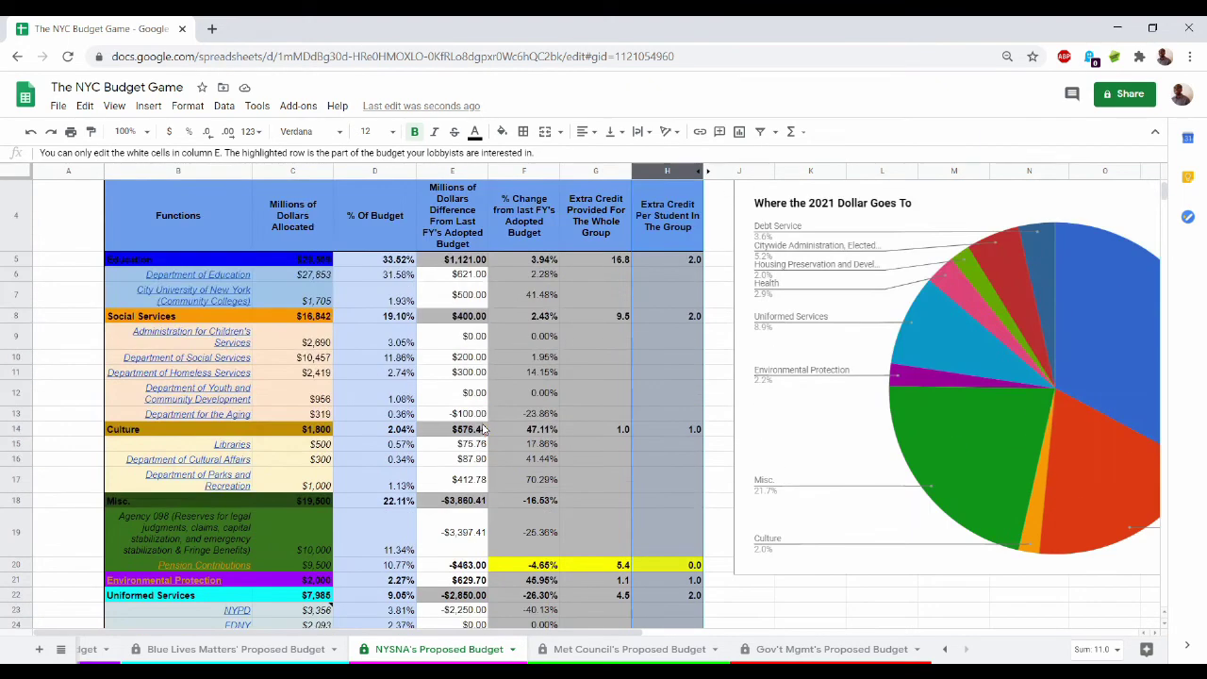
# Step: Set the Department of Education's dollar difference from last year's adopted budget to 121
pyautogui.click(461, 272)
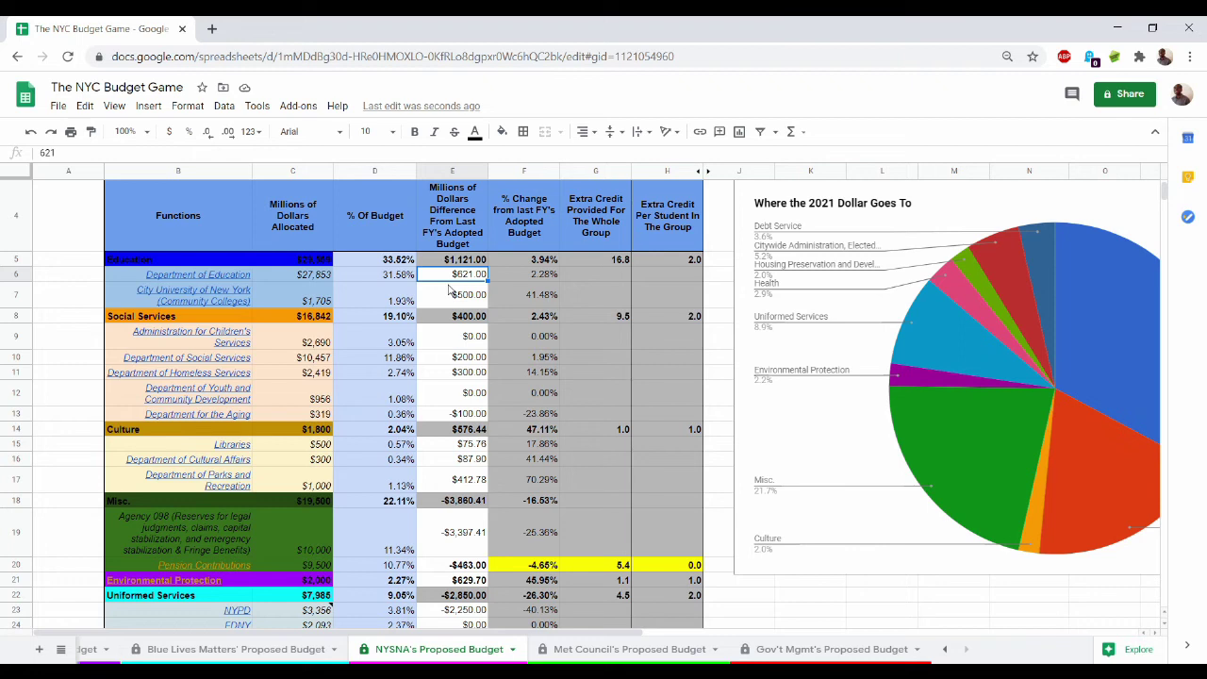
pyautogui.write('121')
pyautogui.press('Return')
# Step: Set DOHMH's dollar difference from last year's adopted budget to 576 and check Health's whole-group extra credit
pyautogui.scroll(-5, 449, 292)
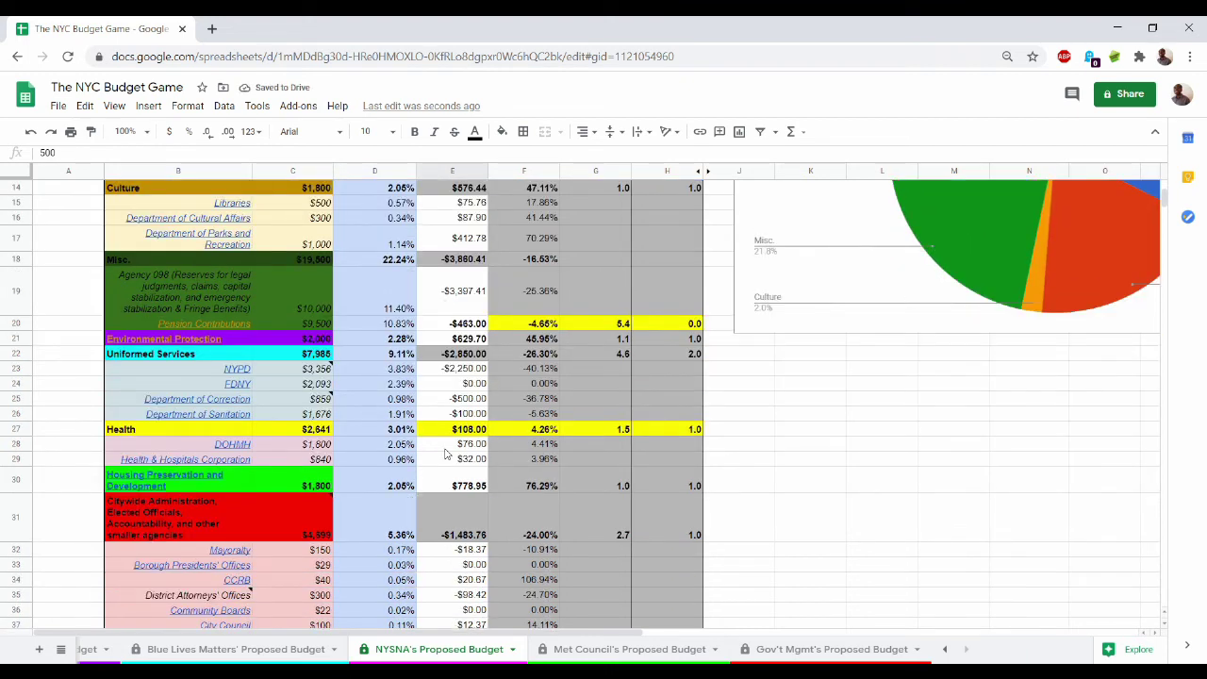
pyautogui.click(446, 449)
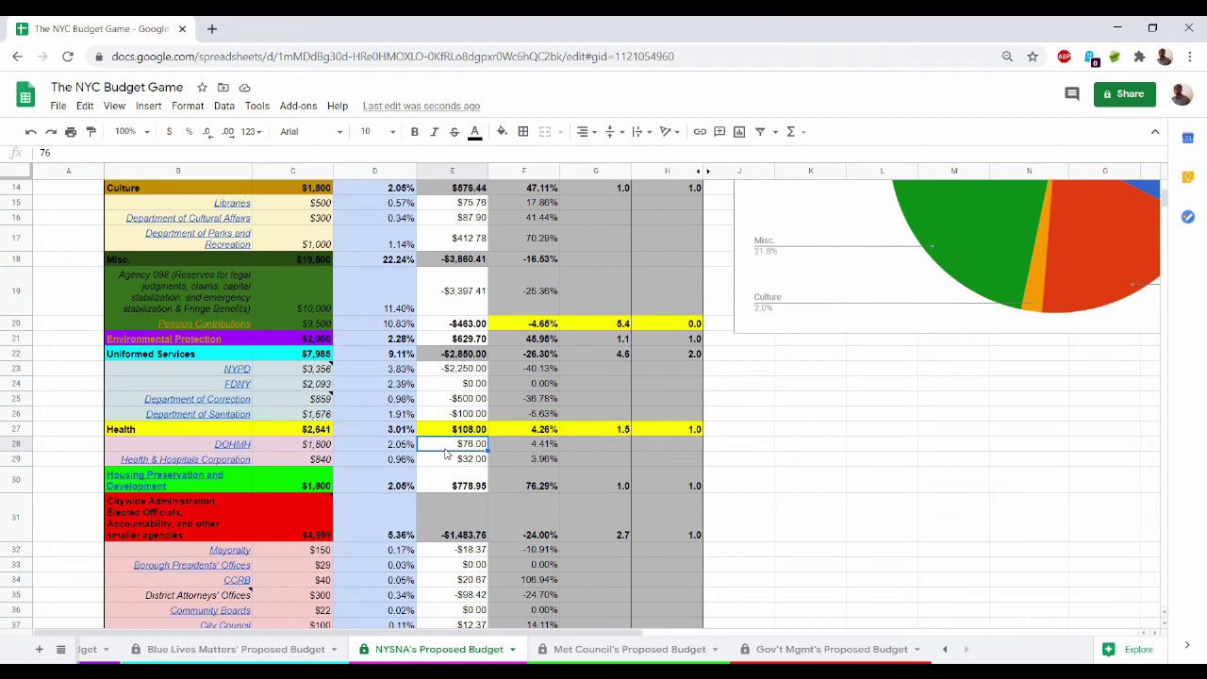
pyautogui.write('576')
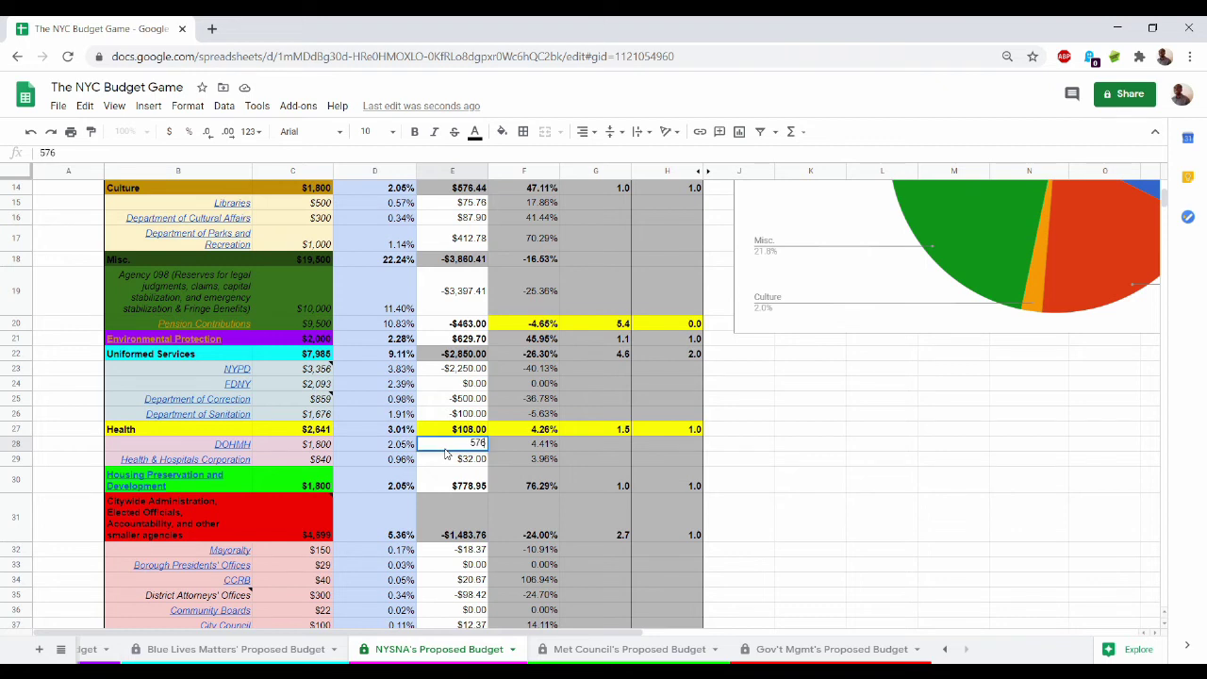
pyautogui.press('Return')
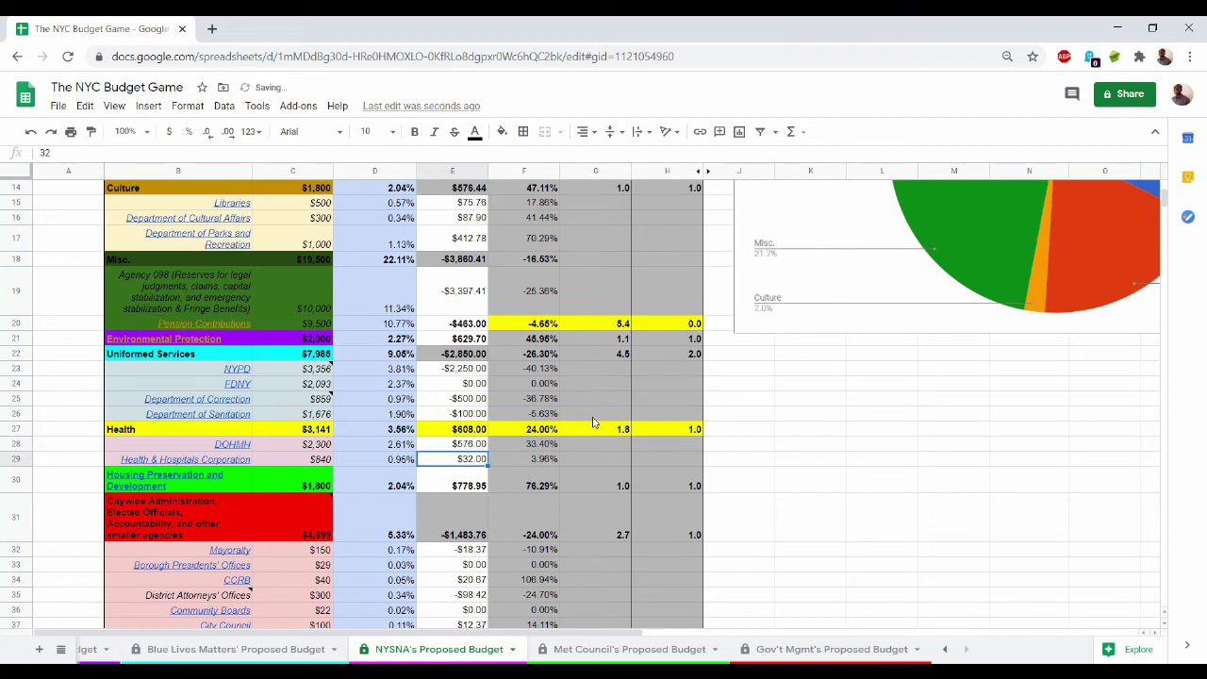
pyautogui.scroll(5, 528, 434)
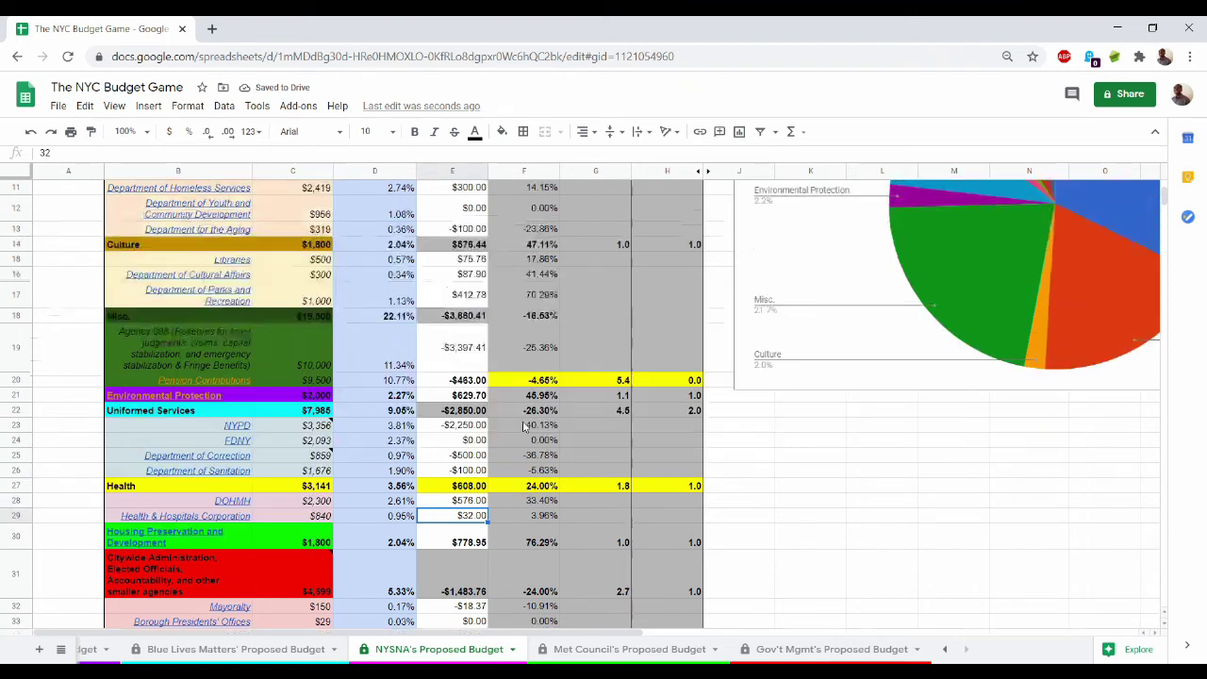
pyautogui.scroll(-3, 525, 427)
pyautogui.scroll(-1, 524, 428)
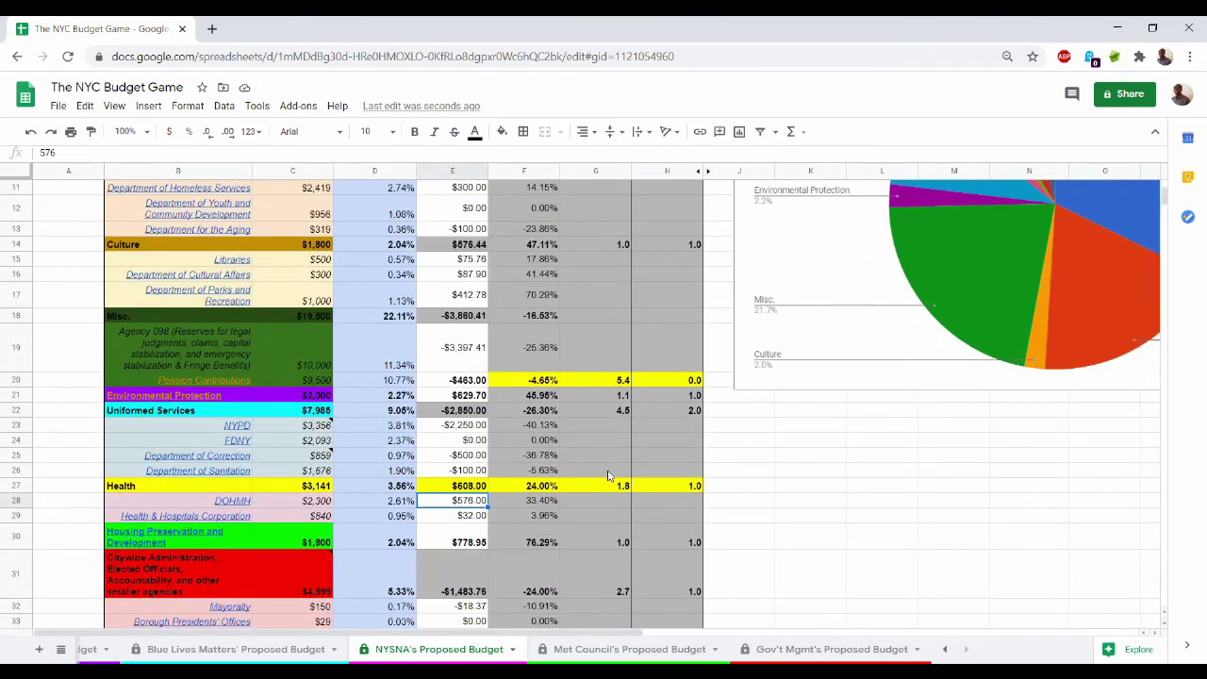
pyautogui.click(608, 485)
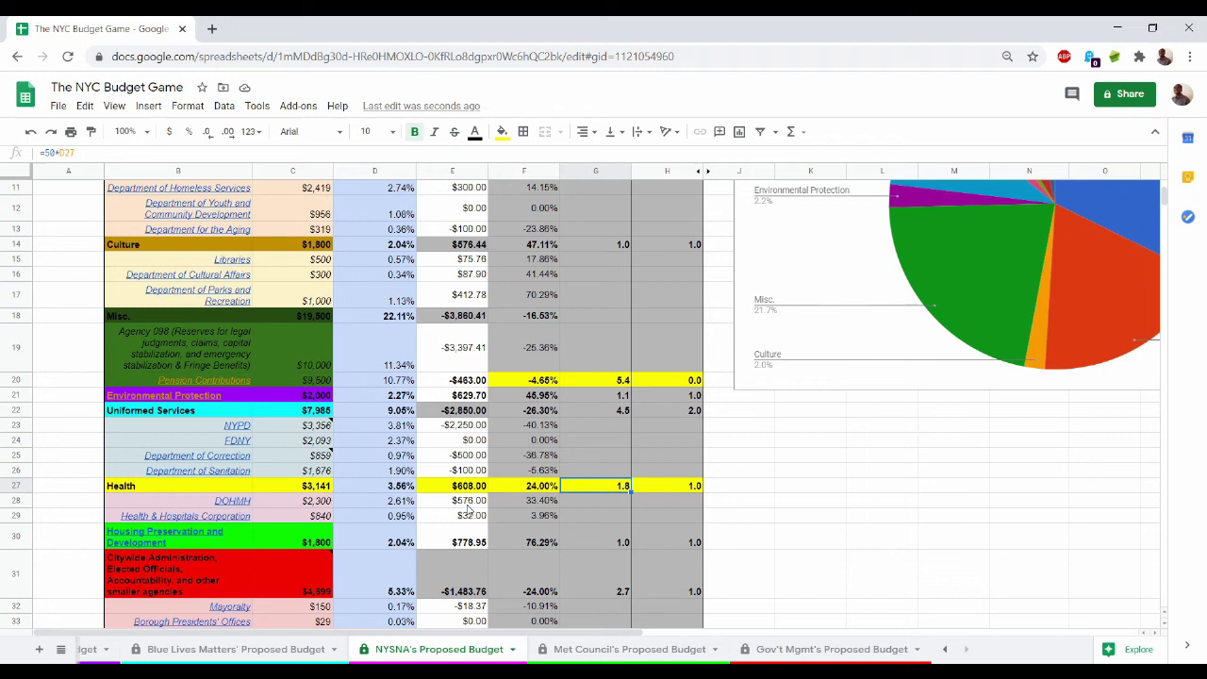
# Step: Undo the DOHMH difference change and check Health's whole-group extra credit again
pyautogui.click(468, 506)
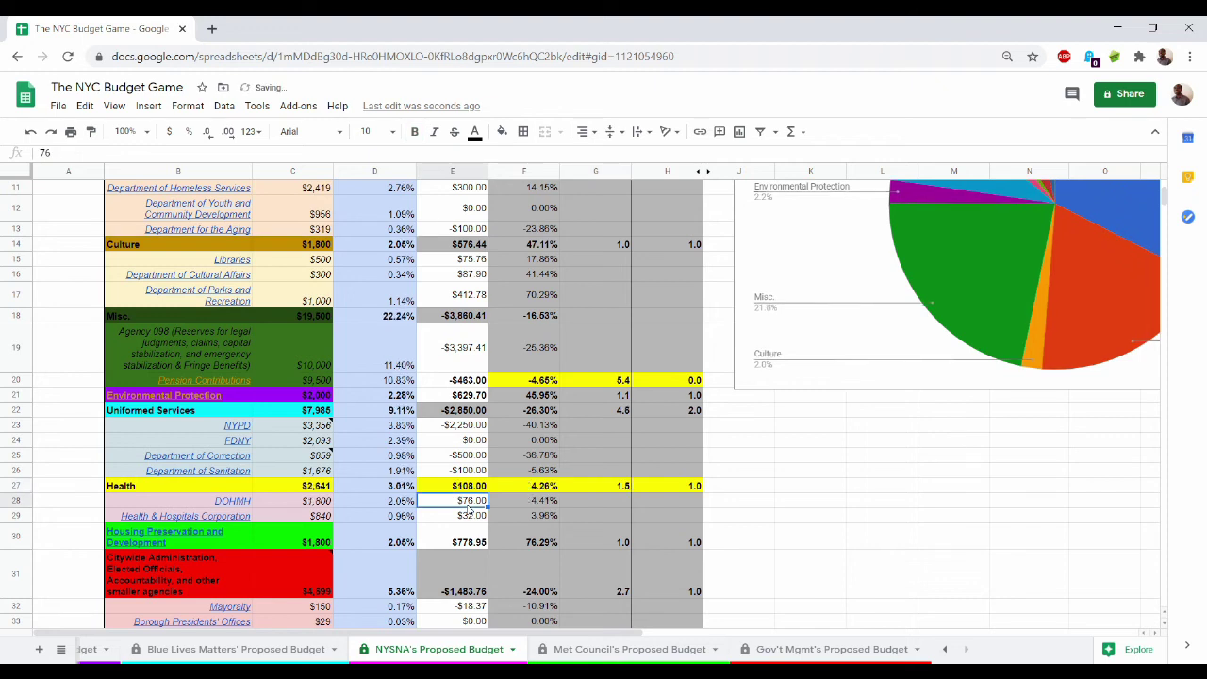
pyautogui.click(608, 486)
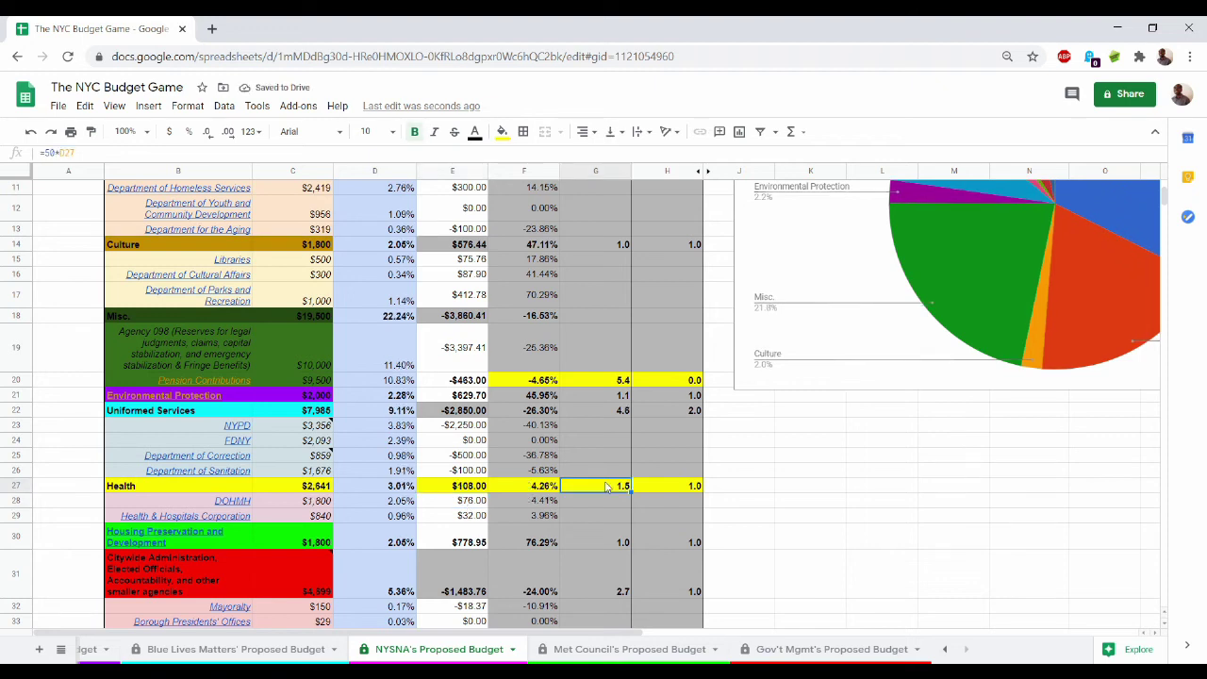
pyautogui.click(454, 504)
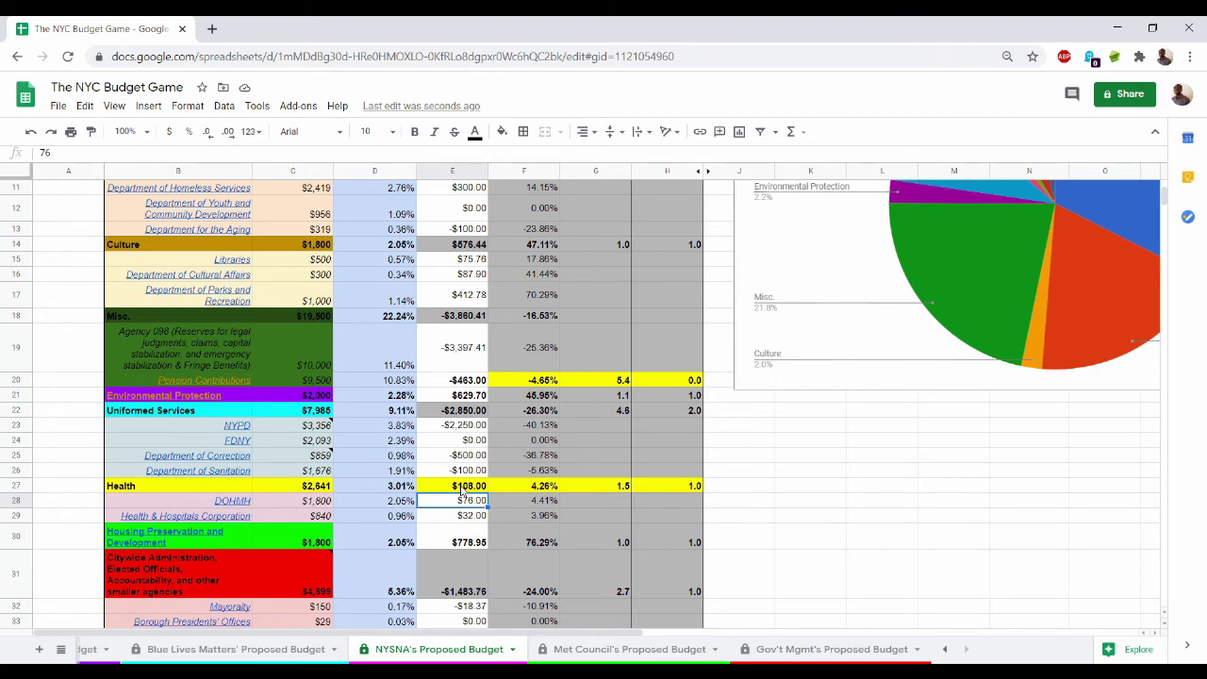
# Step: Check the Department of Education's difference cell and Education's extra credit for the whole group
pyautogui.scroll(1, 465, 441)
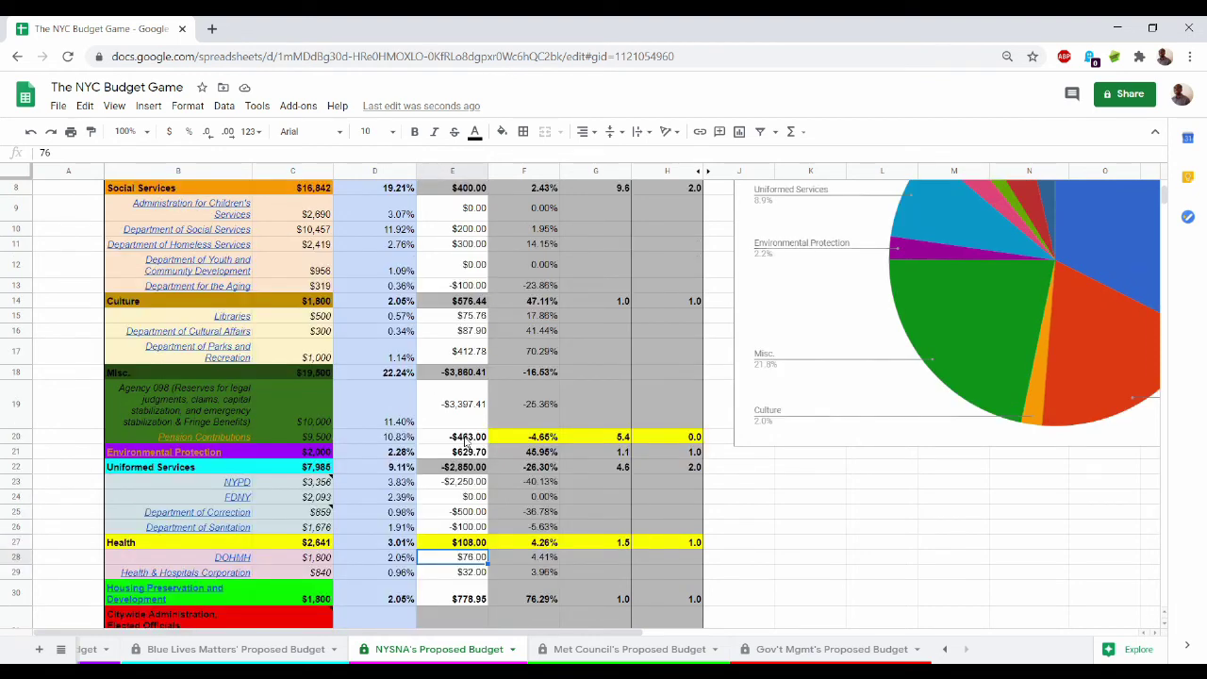
pyautogui.scroll(2, 465, 441)
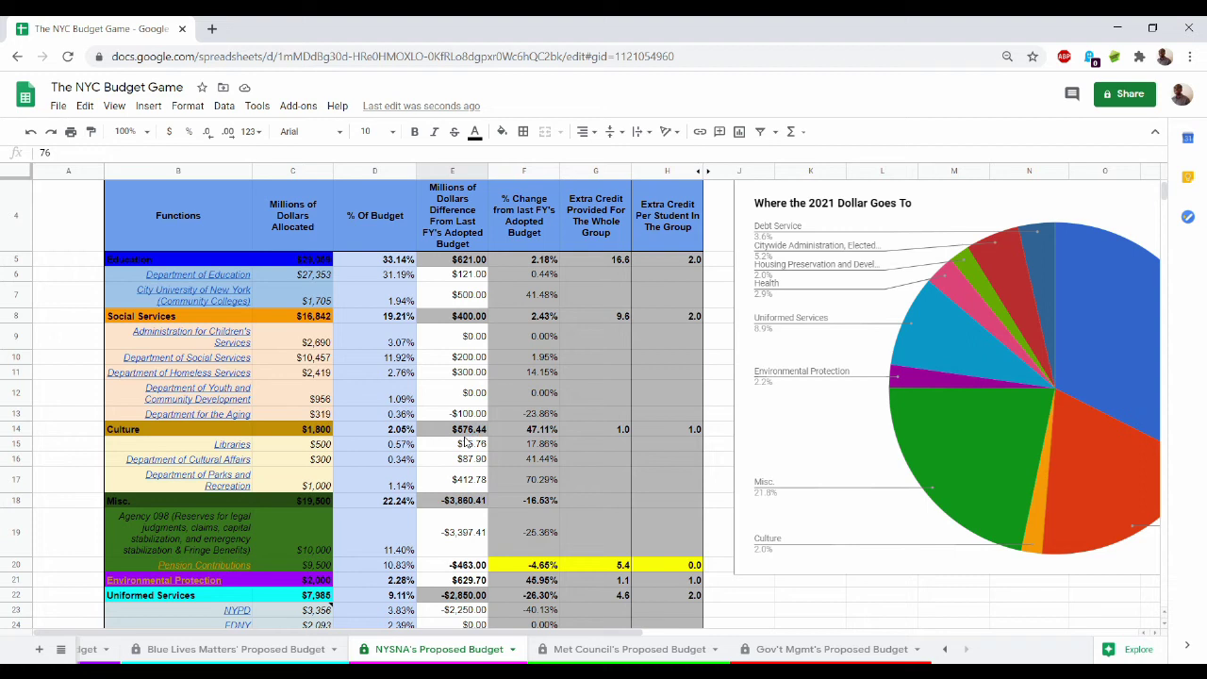
pyautogui.click(464, 278)
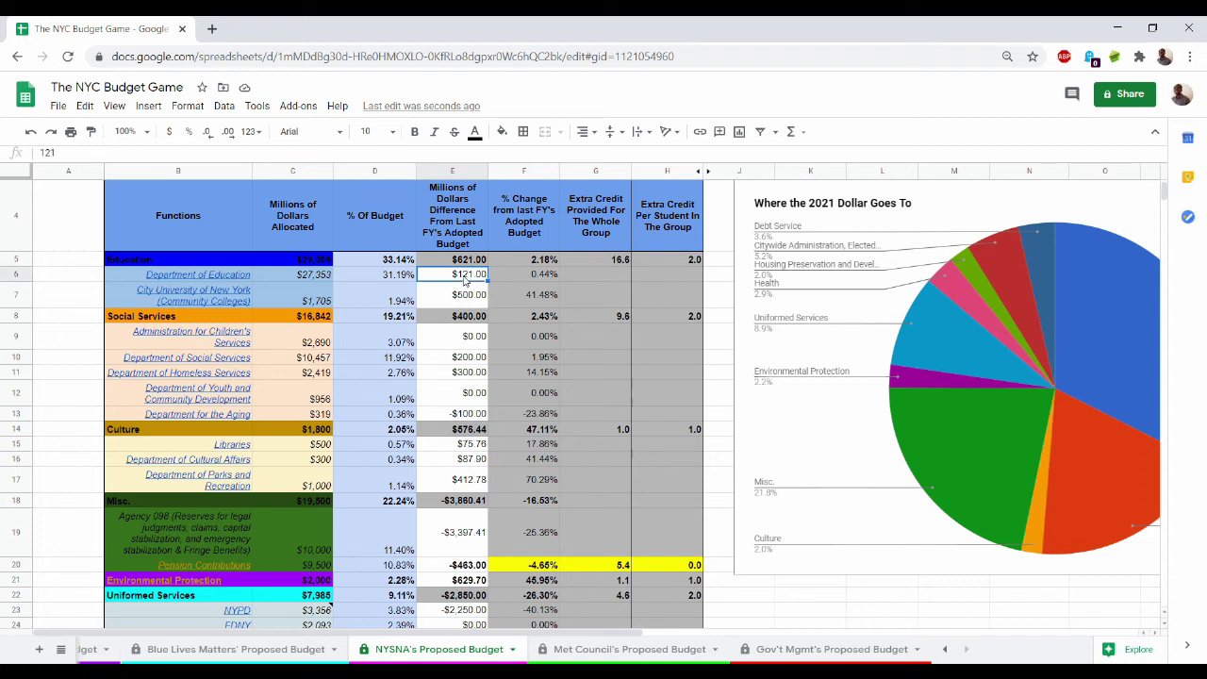
pyautogui.click(599, 263)
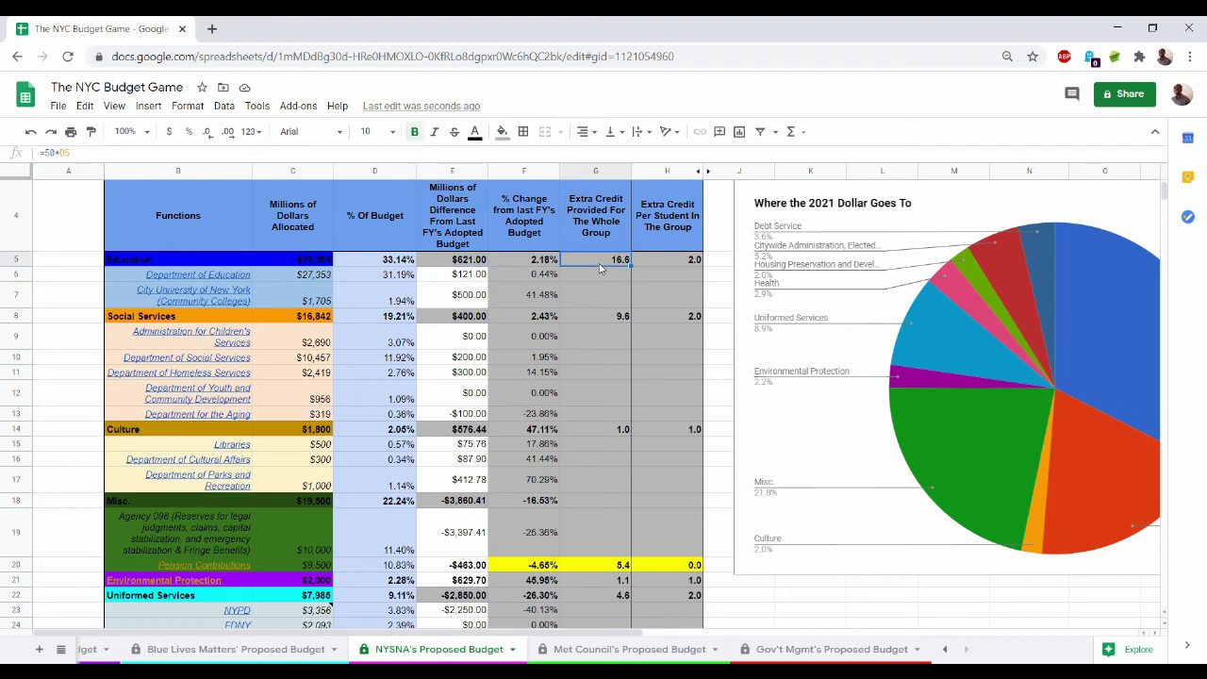
# Step: Undo the Department of Education's difference change, redoing and undoing it once more to compare Education's extra credit for the whole group
pyautogui.click(440, 277)
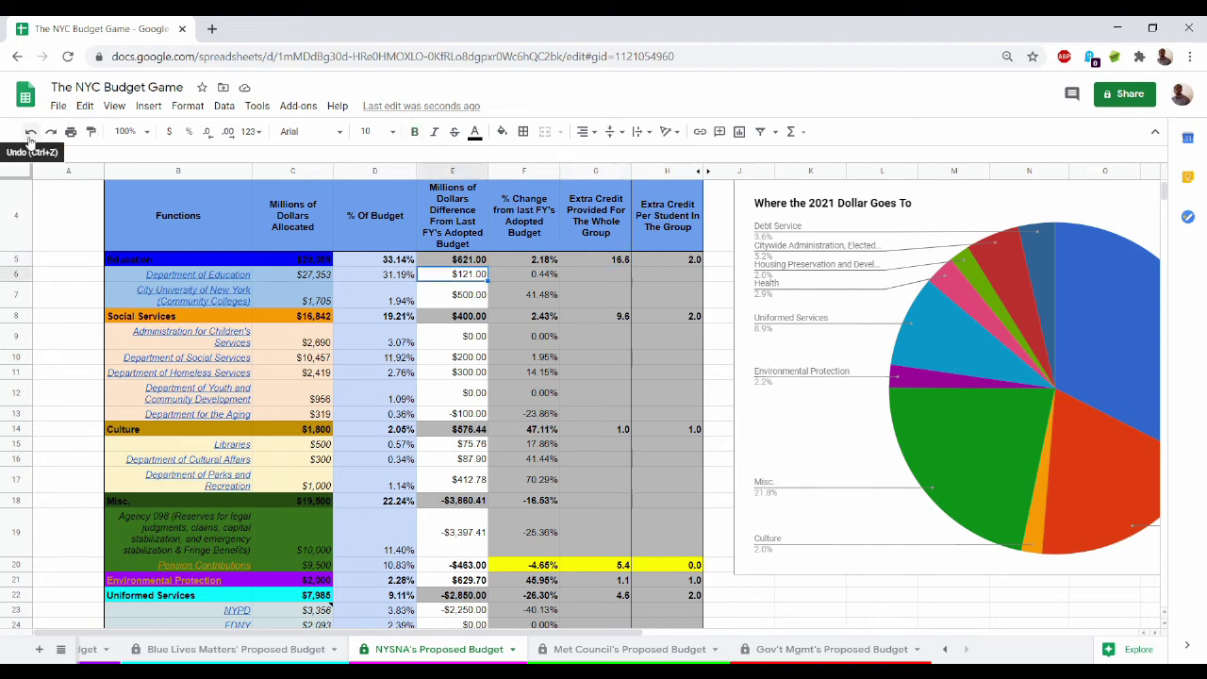
pyautogui.click(31, 132)
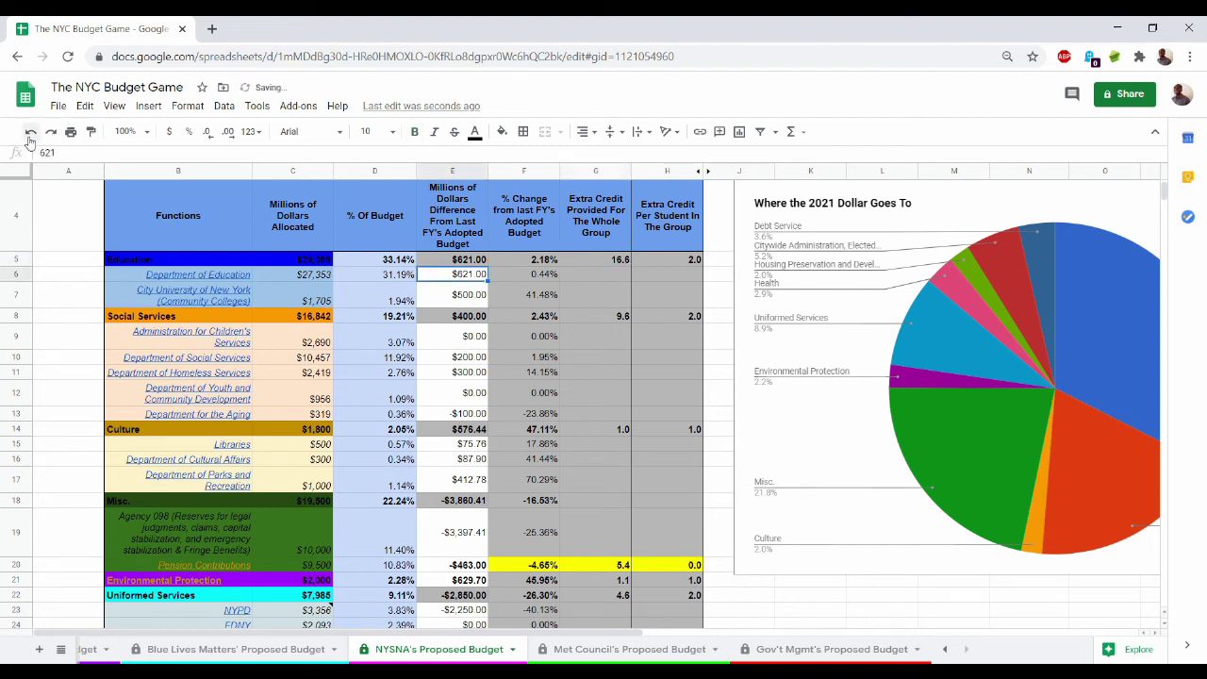
pyautogui.click(604, 264)
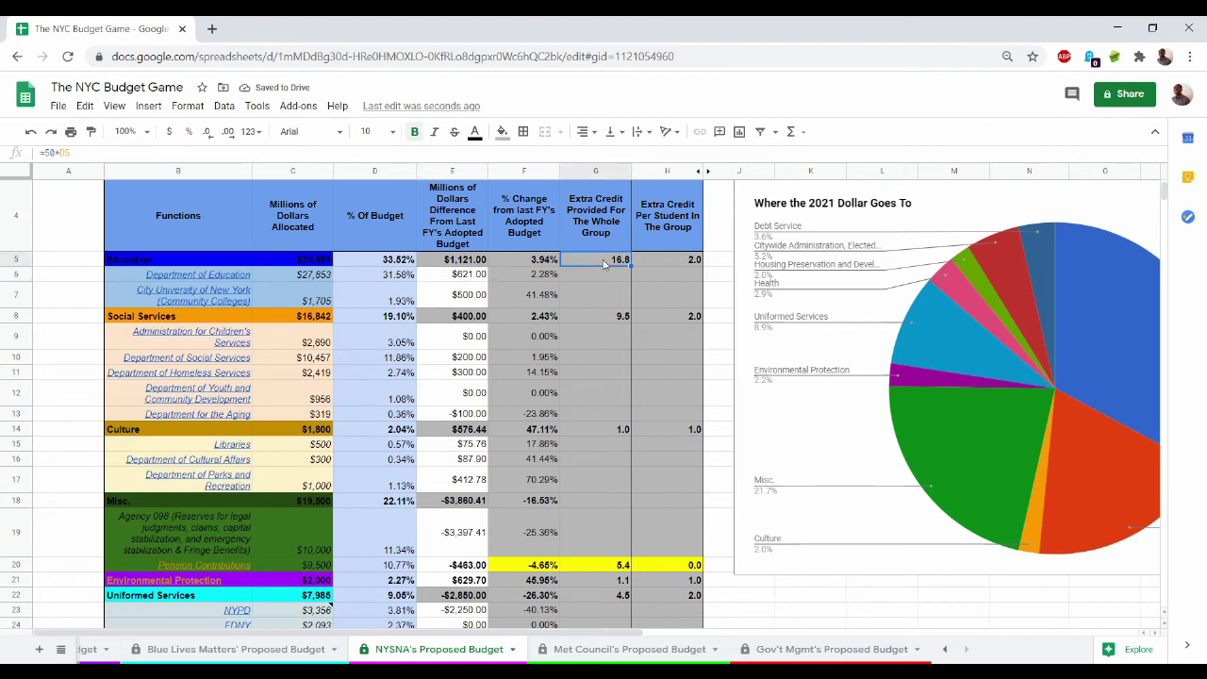
pyautogui.click(52, 132)
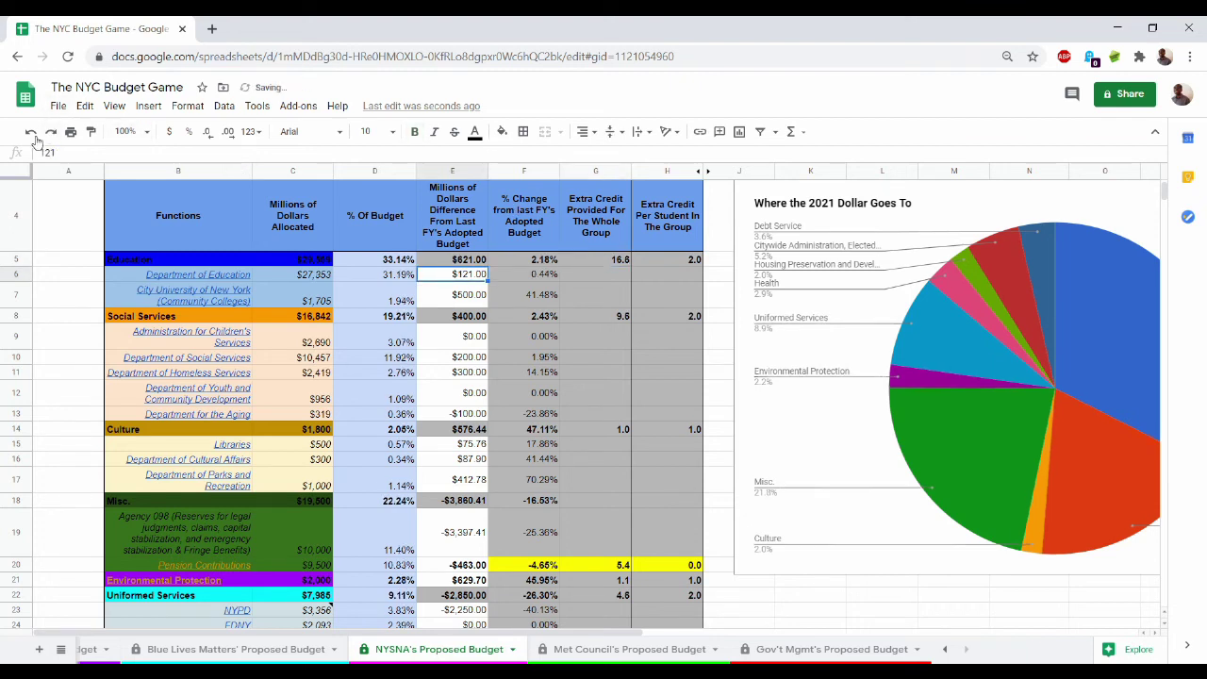
pyautogui.click(33, 135)
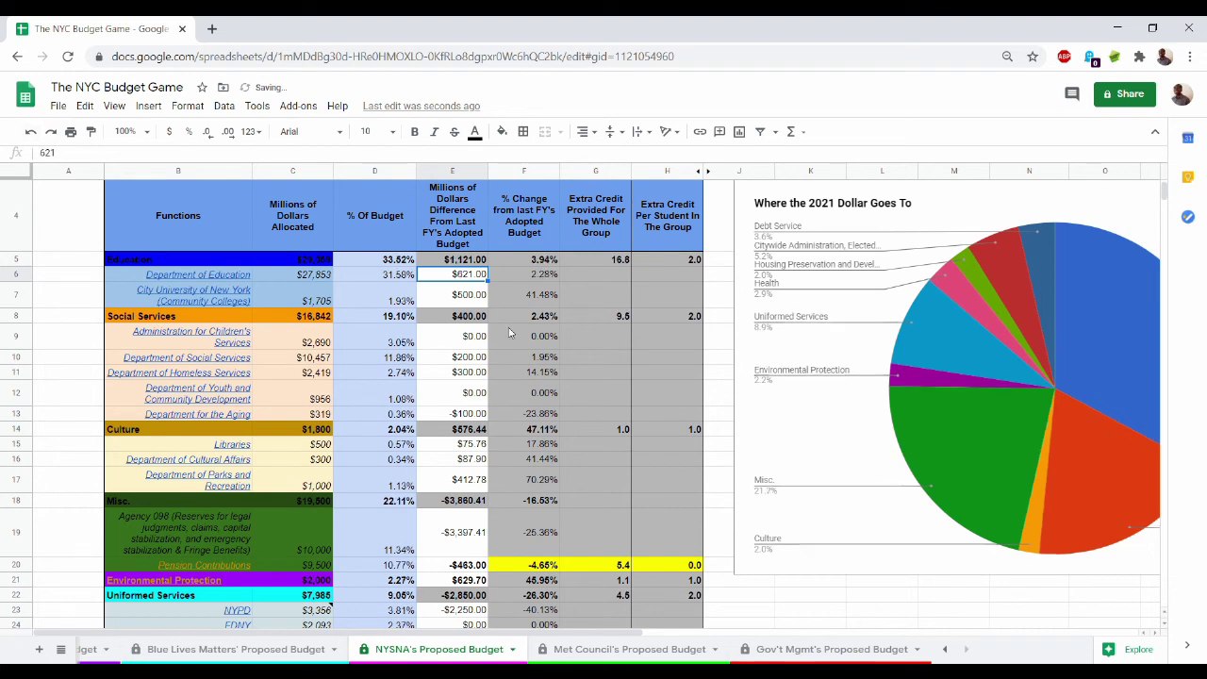
# Step: Examine the dollar differences, percentage changes and extra credit across the function rows from Education down to Citywide Administration
pyautogui.scroll(-1, 486, 341)
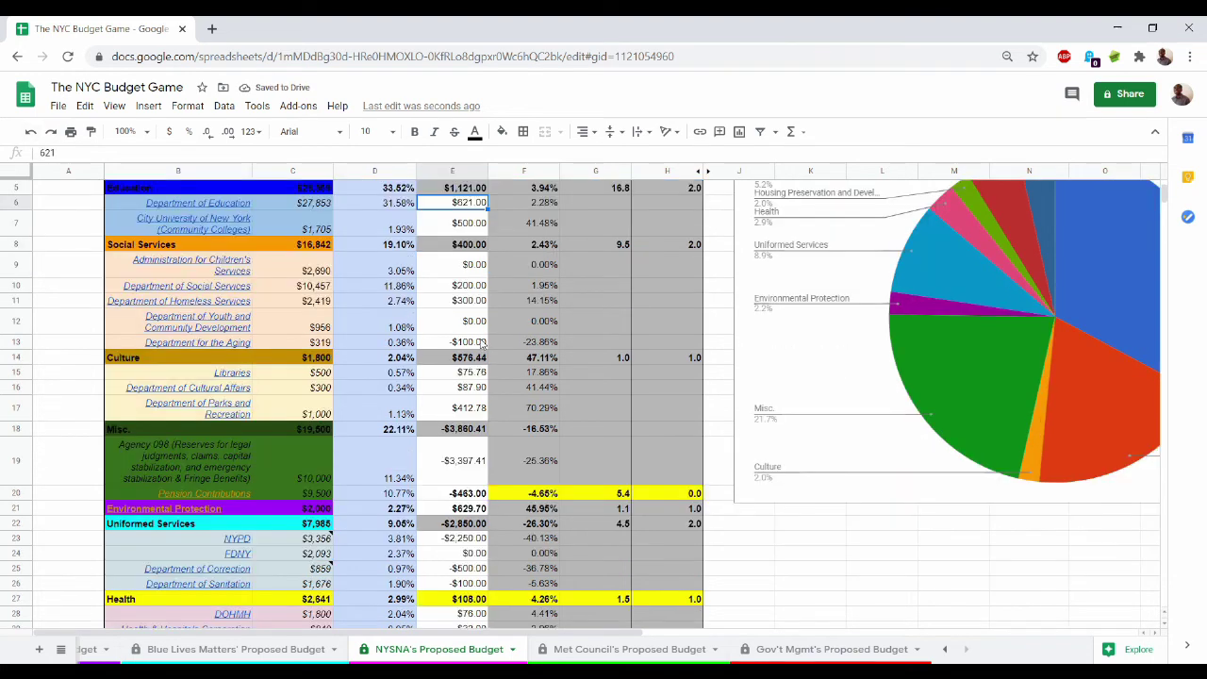
pyautogui.scroll(1, 481, 345)
pyautogui.scroll(1, 481, 345)
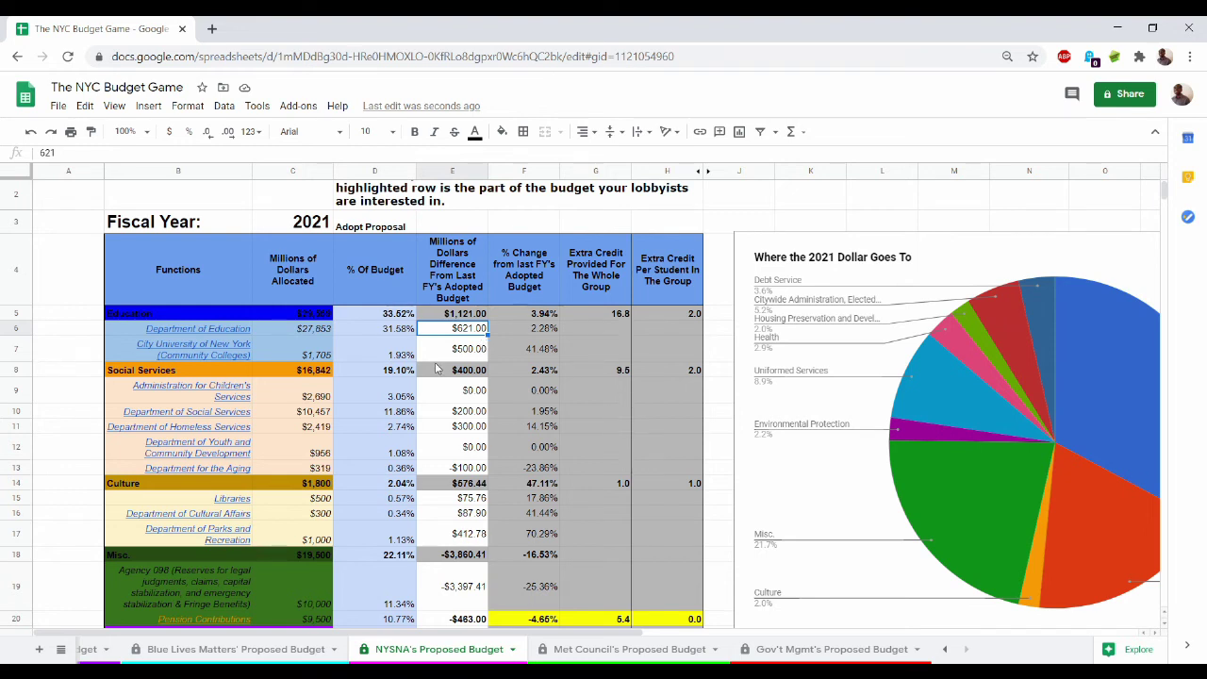
pyautogui.scroll(-3, 434, 377)
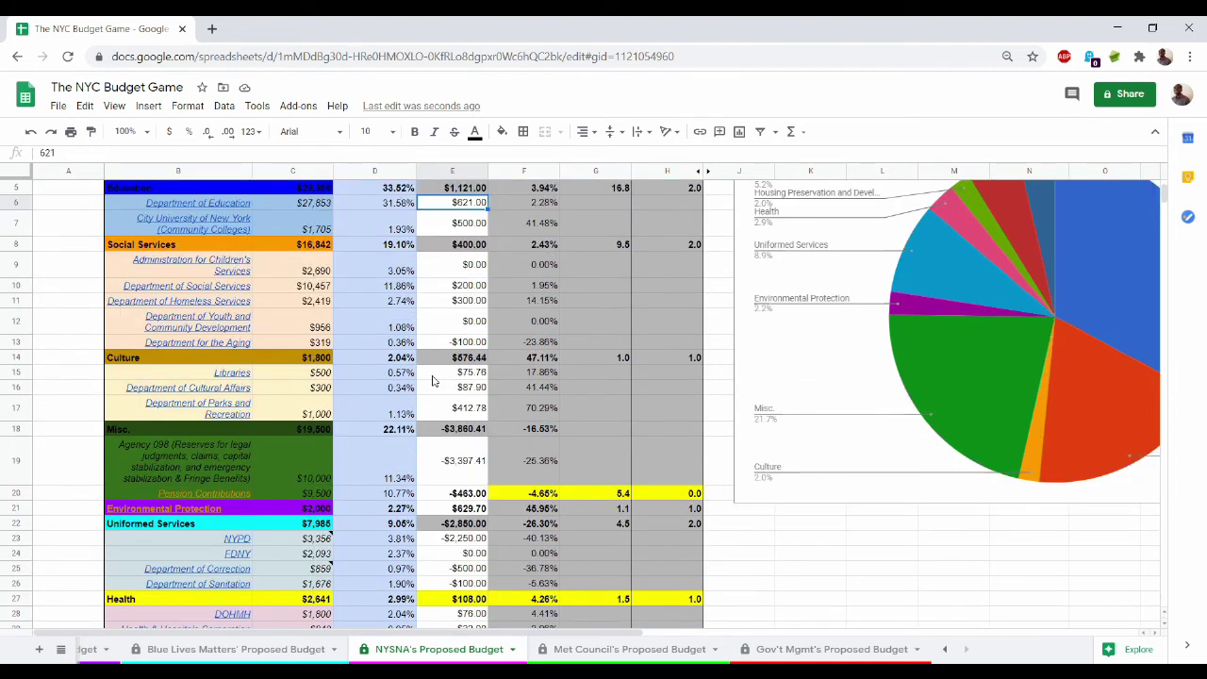
pyautogui.scroll(-1, 434, 380)
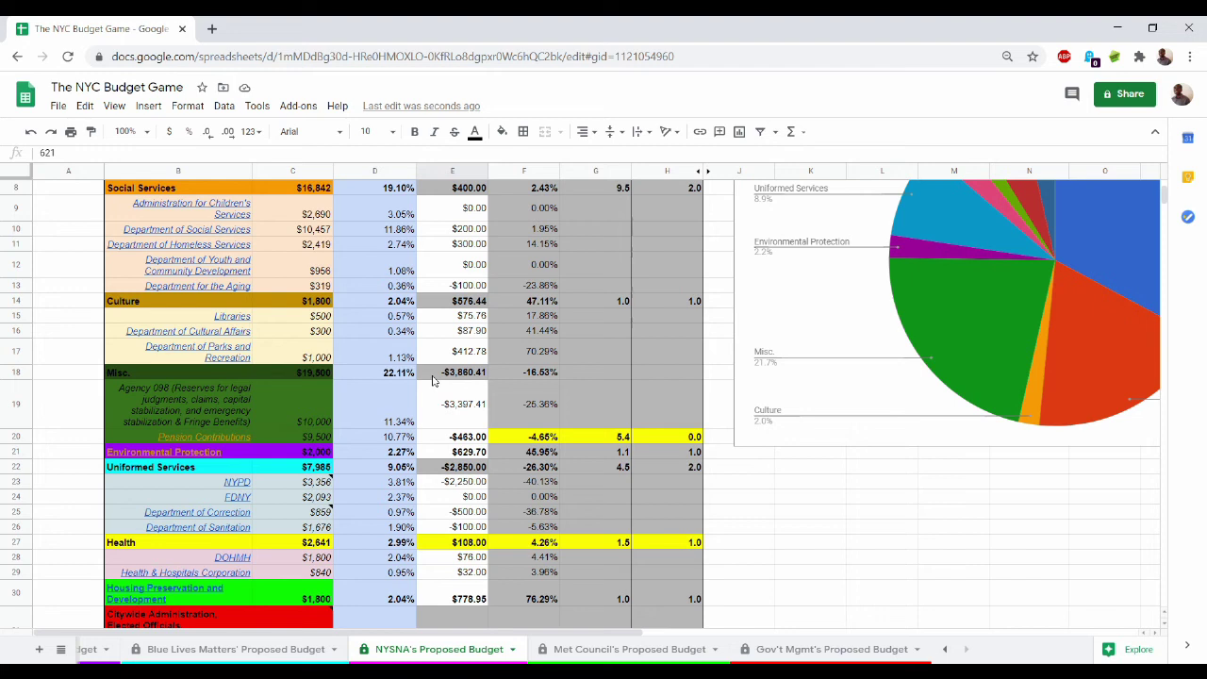
pyautogui.scroll(5, 433, 380)
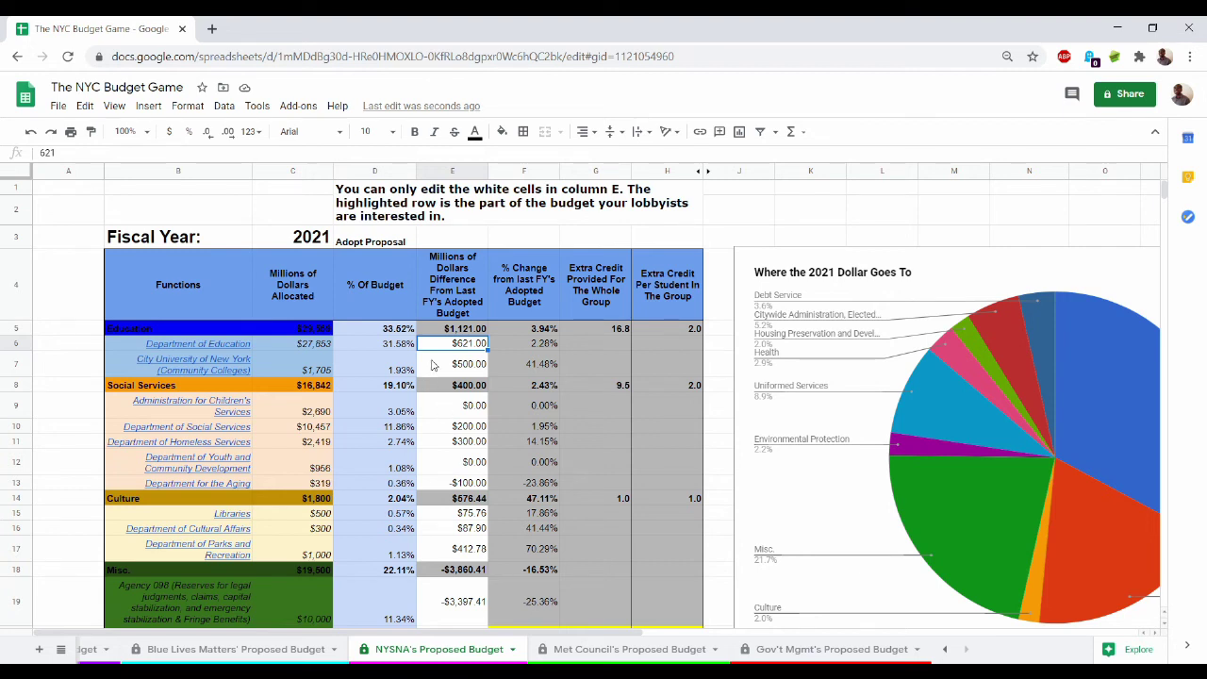
pyautogui.scroll(-5, 432, 364)
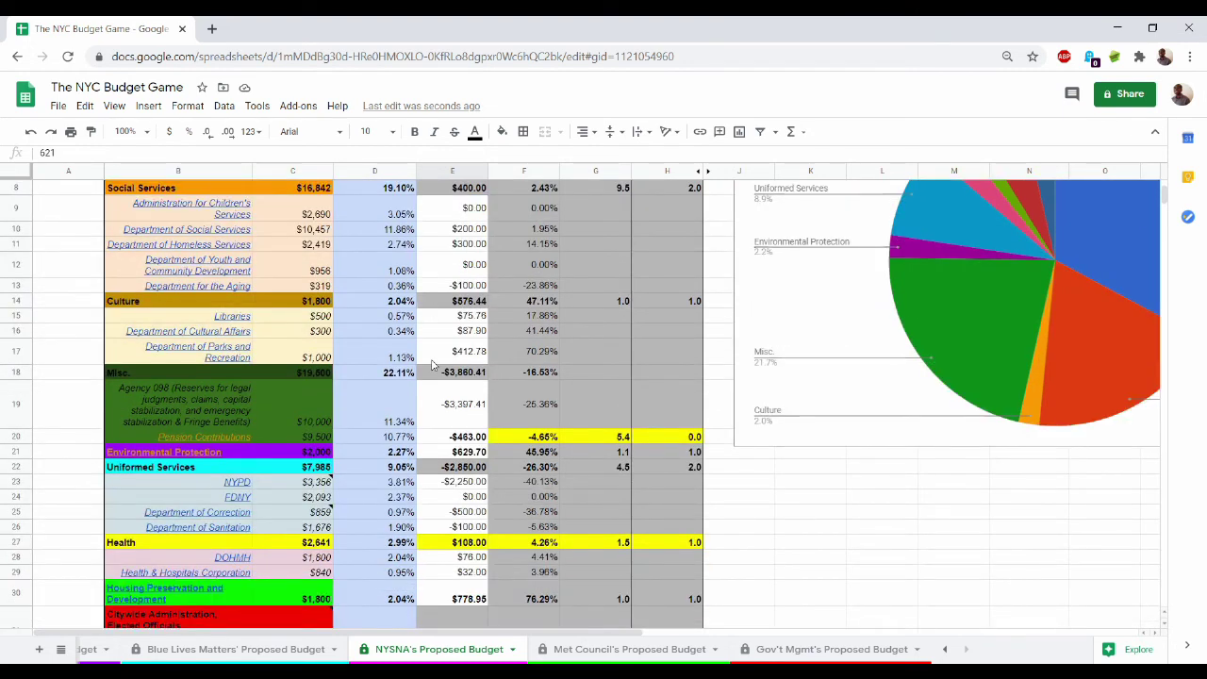
pyautogui.scroll(-1, 432, 364)
pyautogui.scroll(2, 432, 364)
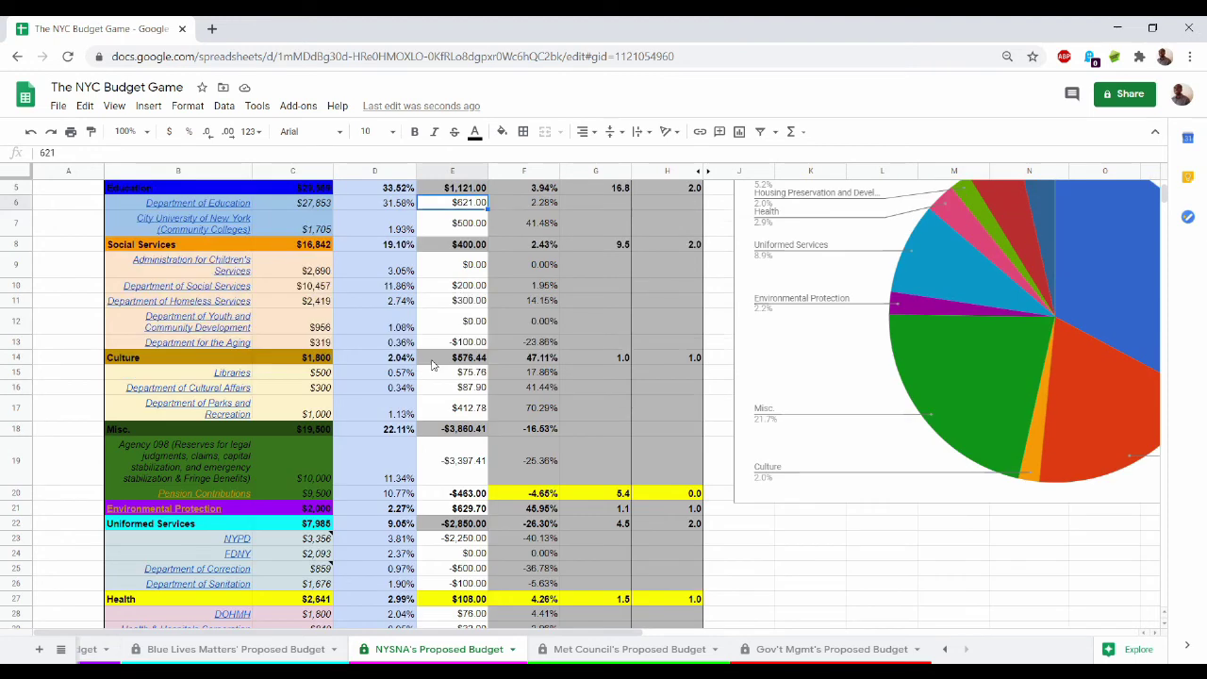
pyautogui.scroll(1, 432, 365)
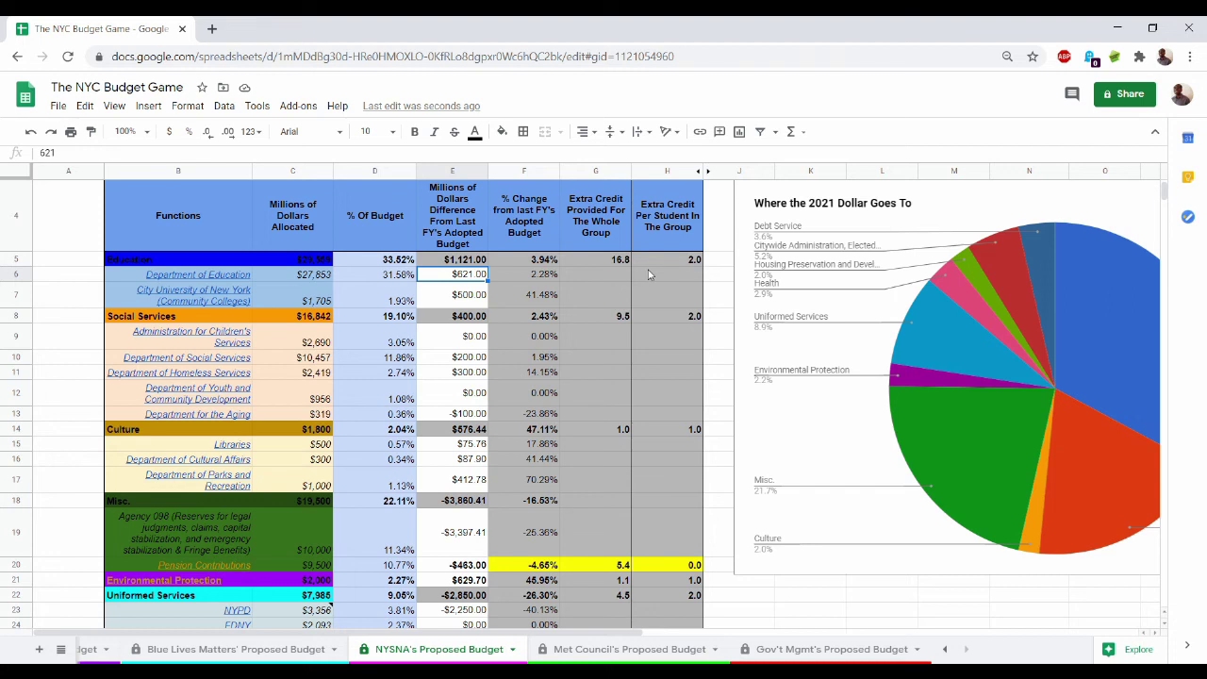
pyautogui.scroll(-5, 648, 275)
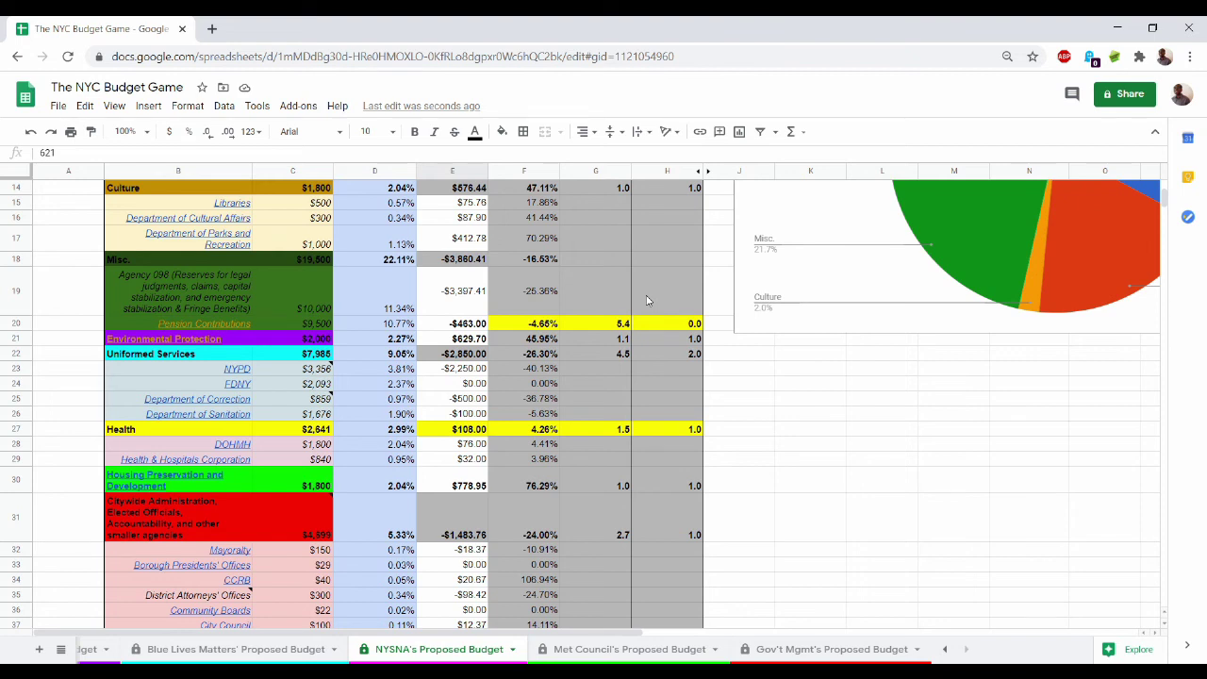
pyautogui.scroll(1, 633, 300)
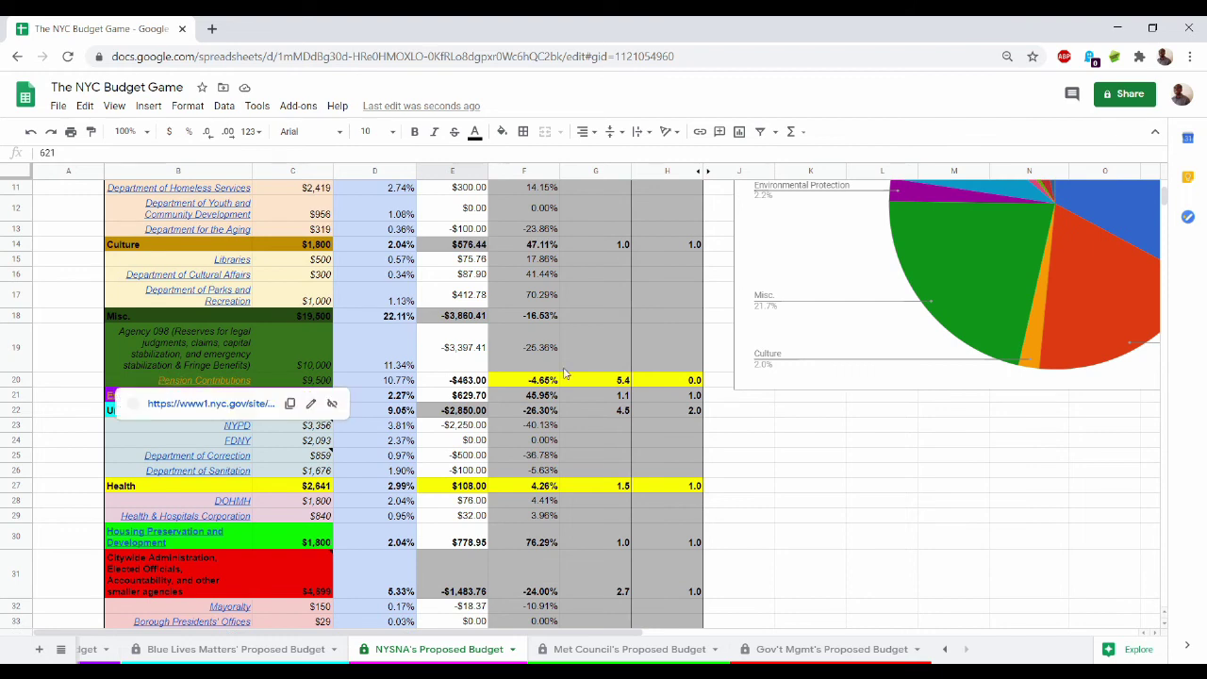
# Step: Check the Pension Contributions difference cell and compare its highlighted row with the surrounding functions and the Health row
pyautogui.click(452, 380)
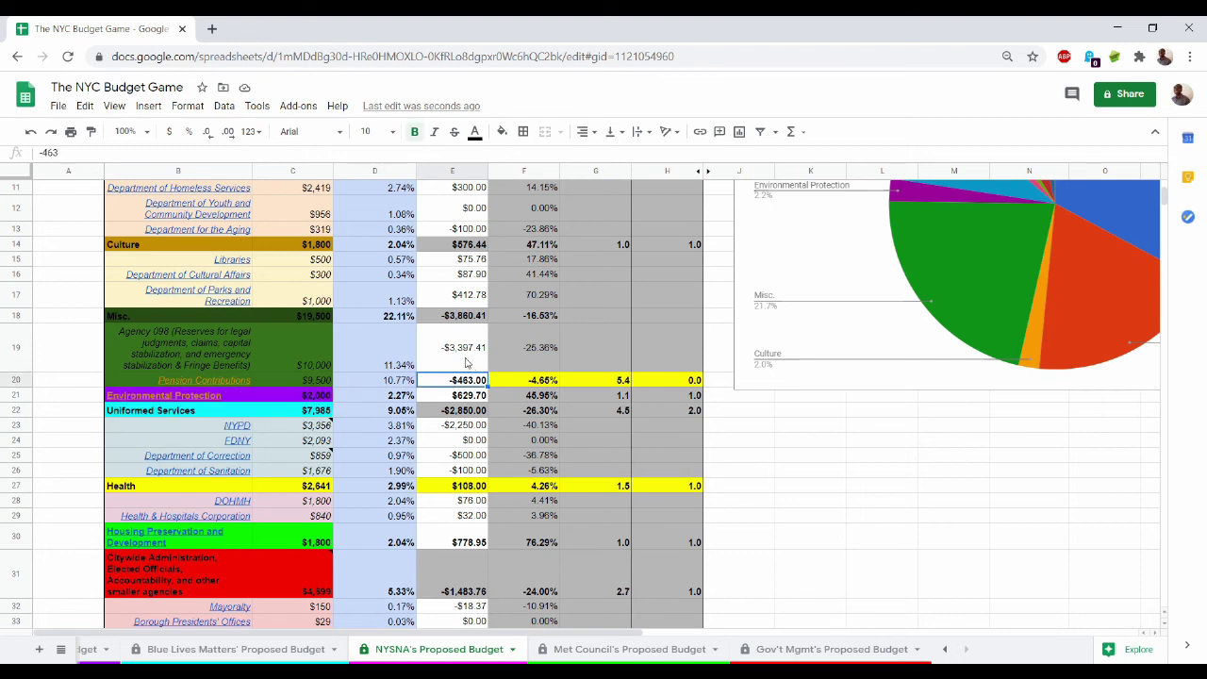
pyautogui.scroll(1, 467, 365)
pyautogui.scroll(3, 467, 364)
pyautogui.scroll(-3, 467, 364)
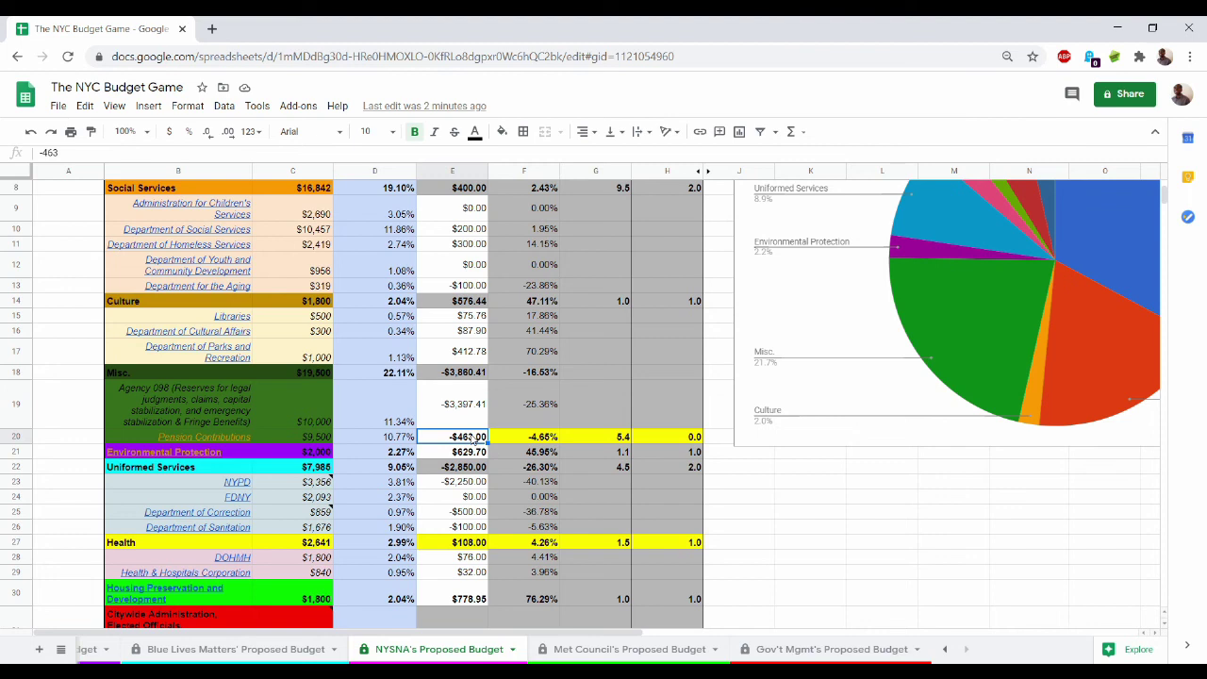
pyautogui.scroll(-5, 472, 439)
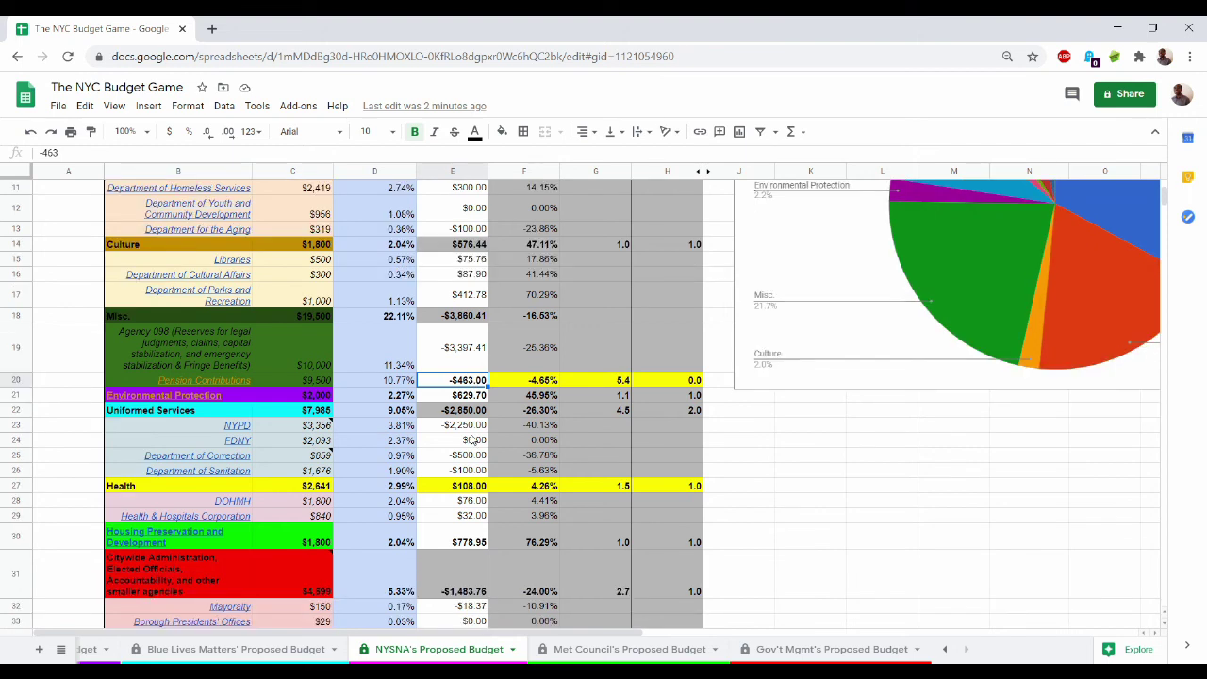
pyautogui.scroll(2, 472, 439)
pyautogui.scroll(1, 472, 439)
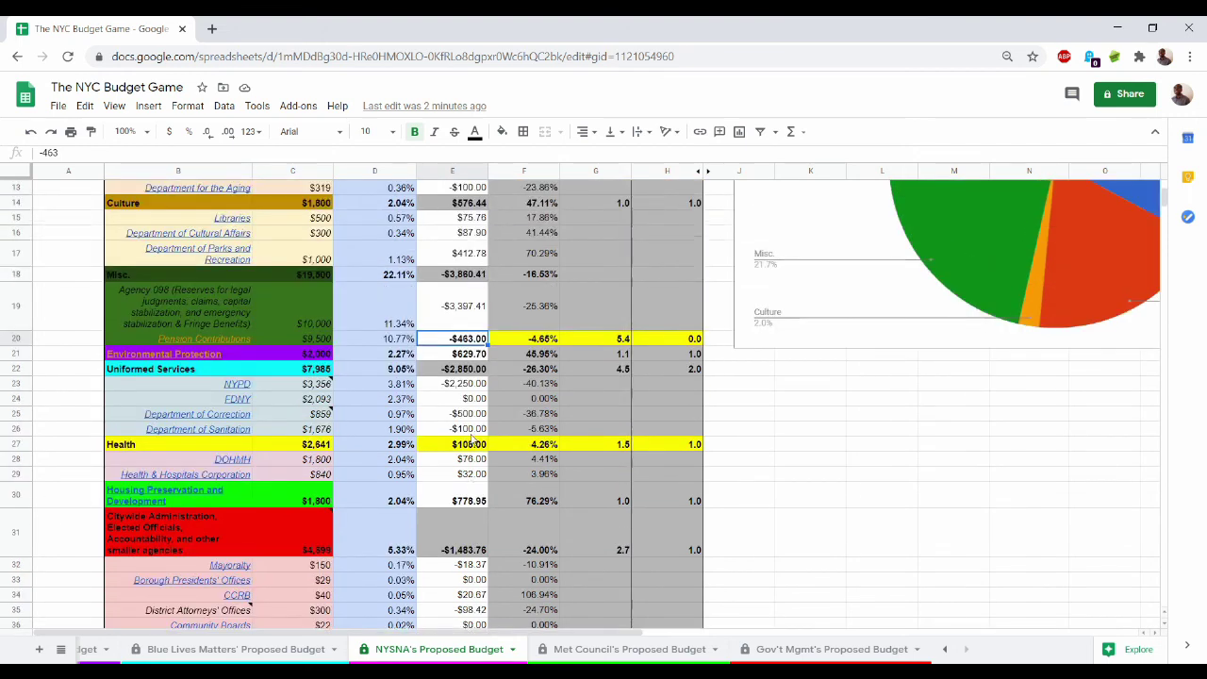
# Step: Inspect the total allocations and total forecasted revenue cells below the budget table
pyautogui.scroll(-3, 473, 440)
pyautogui.scroll(-1, 473, 440)
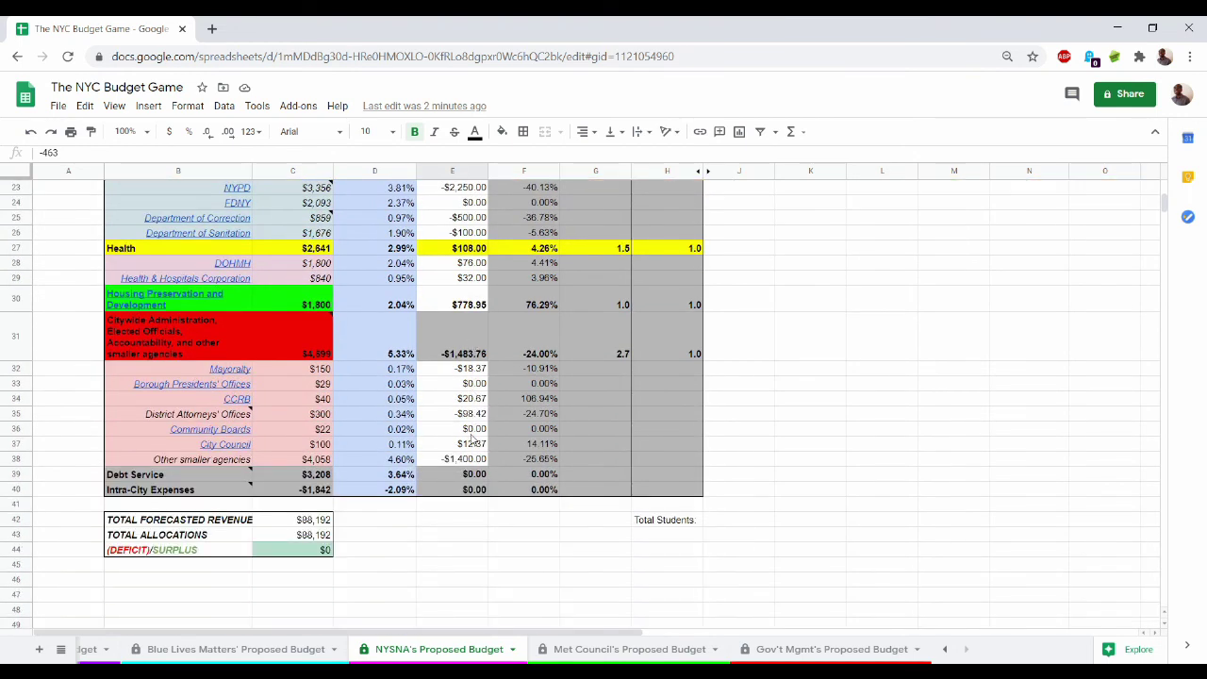
pyautogui.click(312, 539)
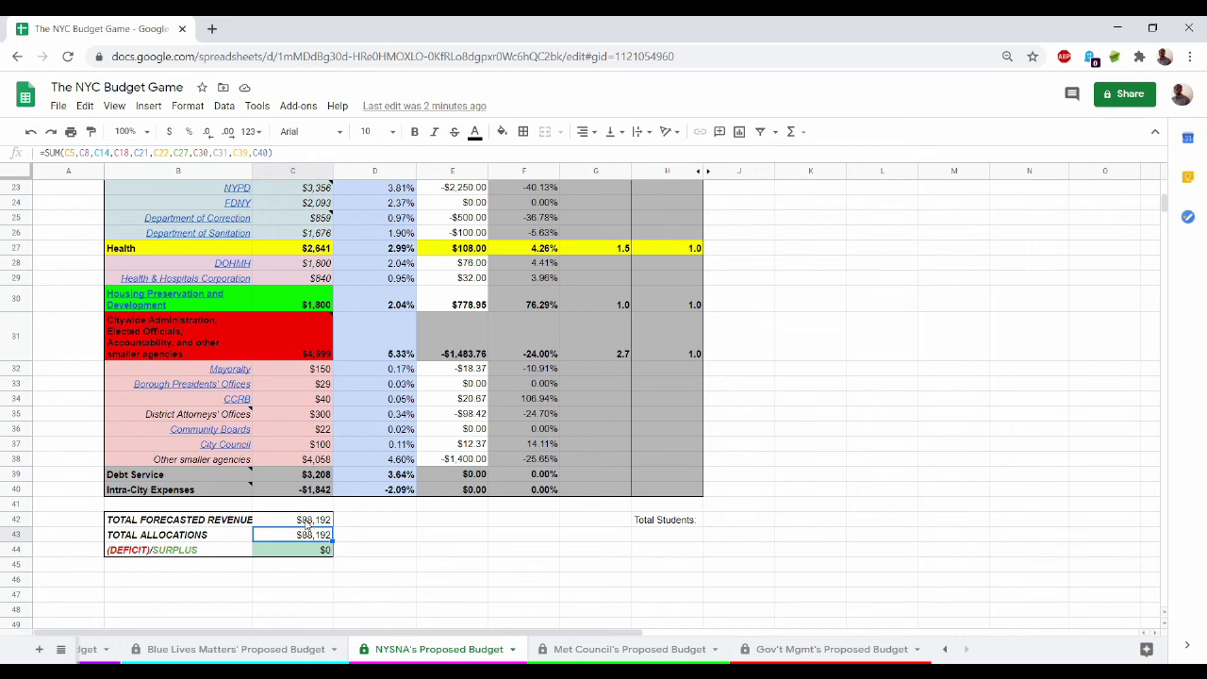
pyautogui.click(307, 521)
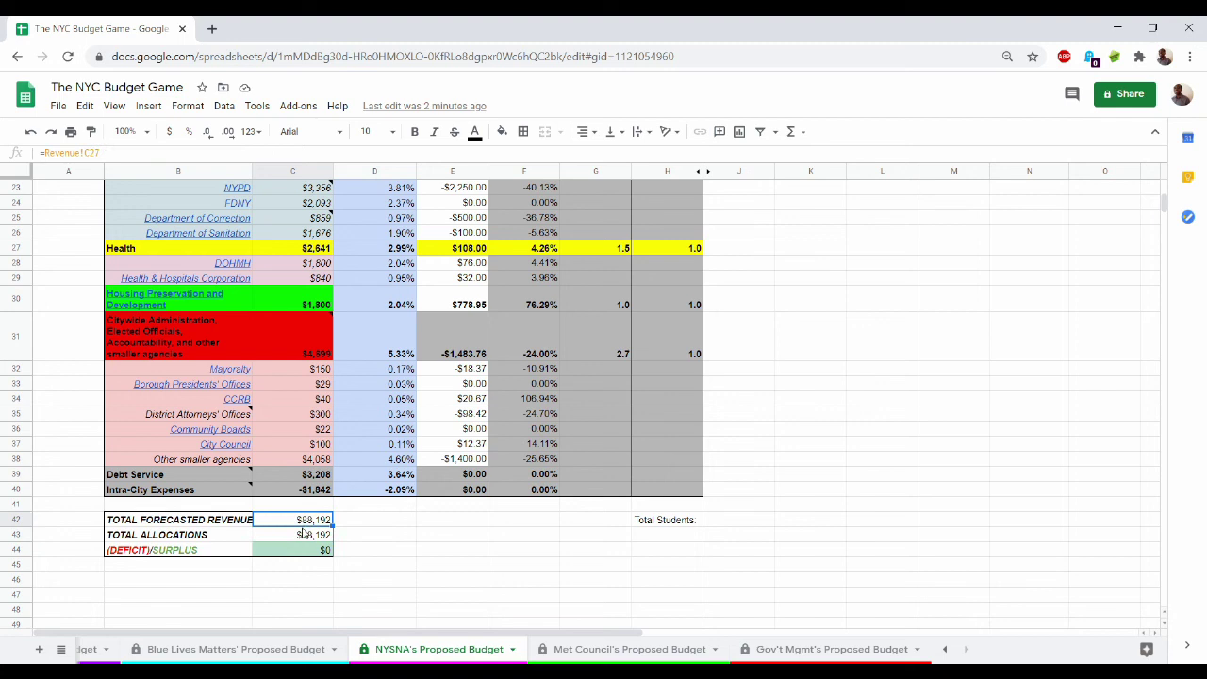
# Step: Set the Department of Education's dollar difference from last year's adopted budget to 521
pyautogui.scroll(7, 369, 507)
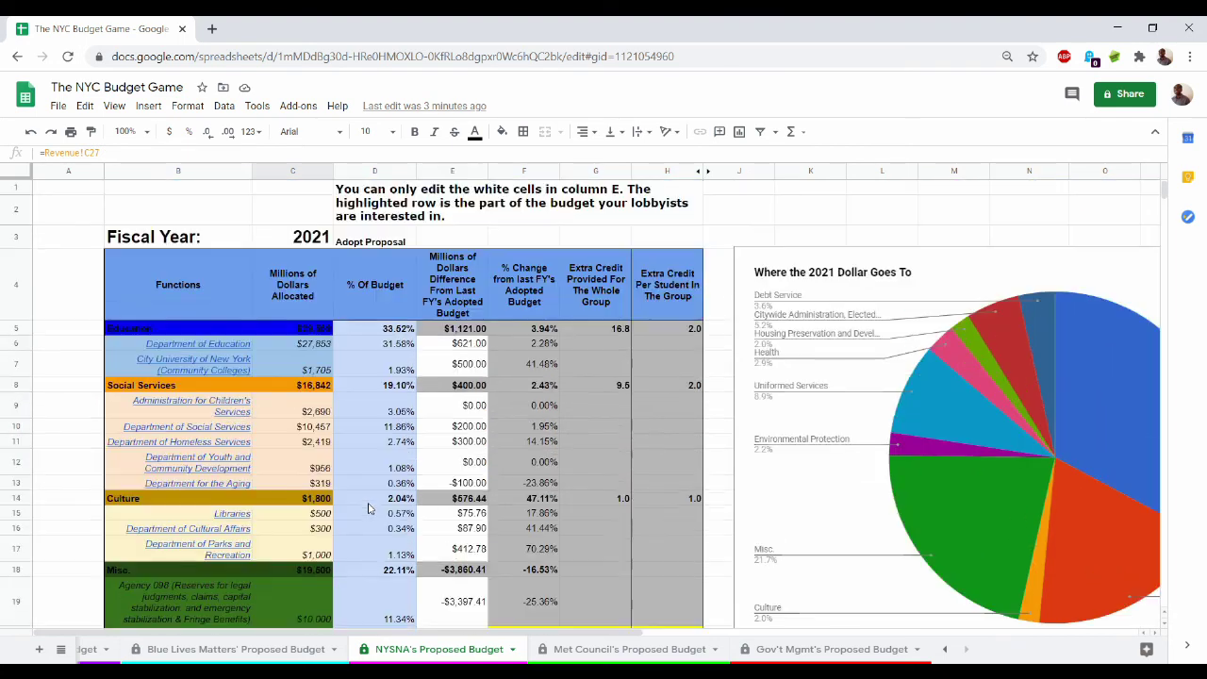
pyautogui.click(449, 345)
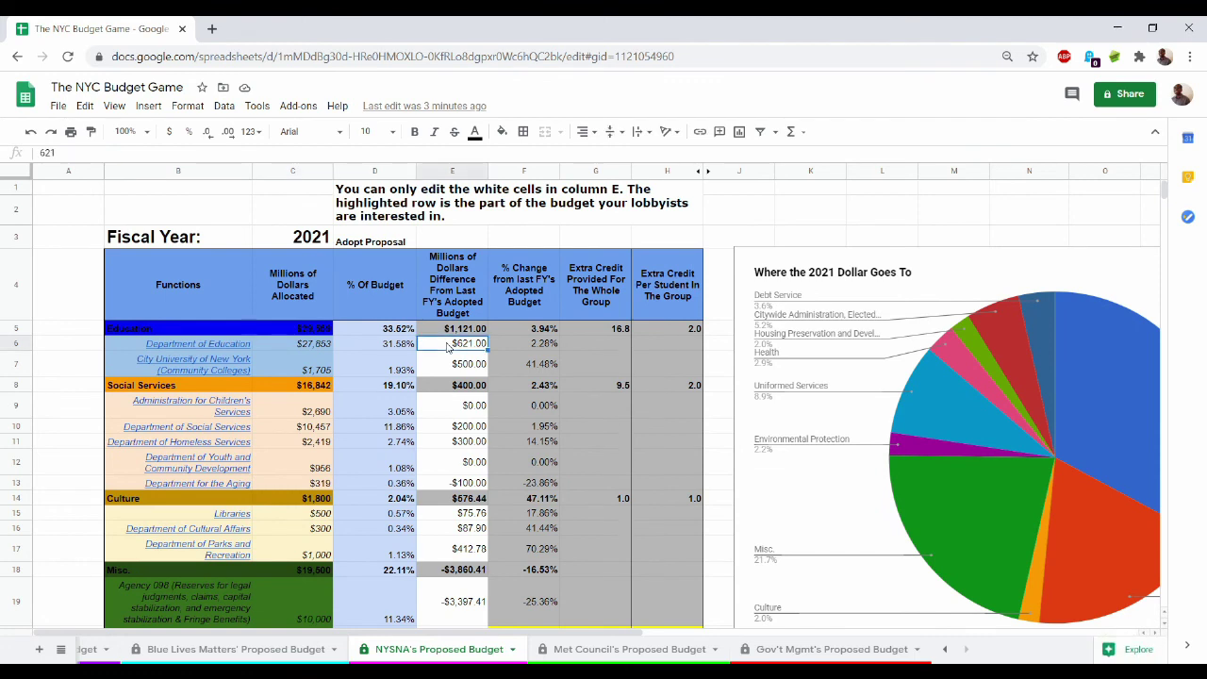
pyautogui.write('521')
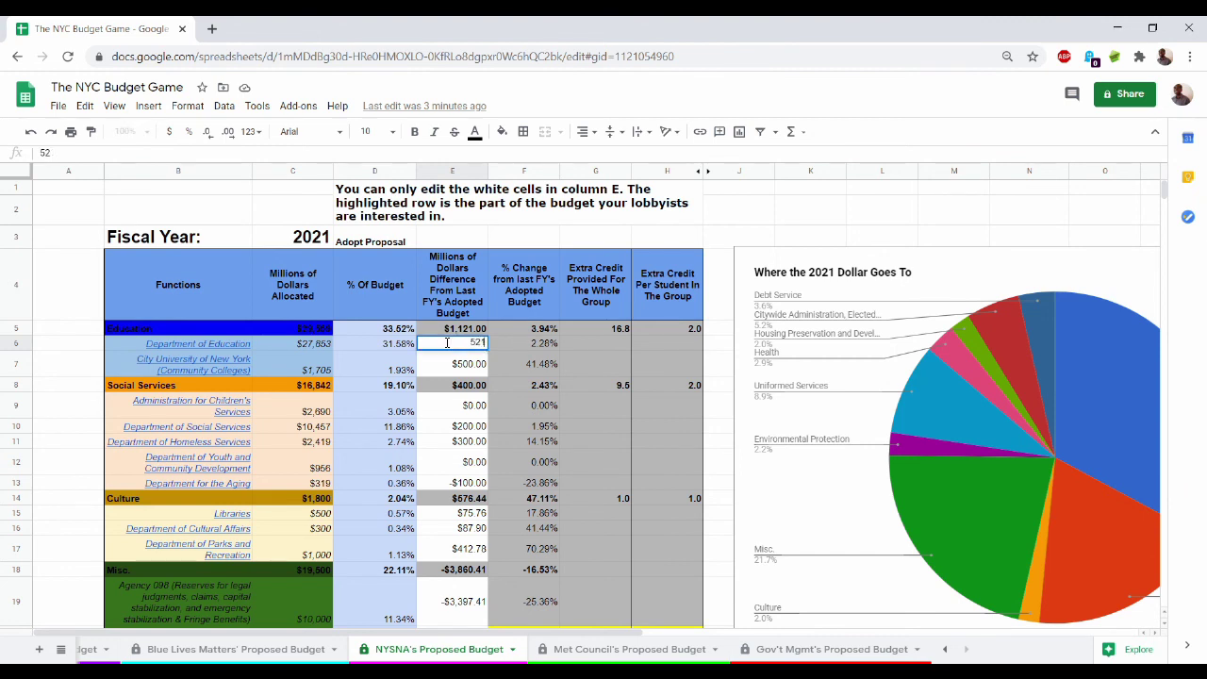
pyautogui.press('Return')
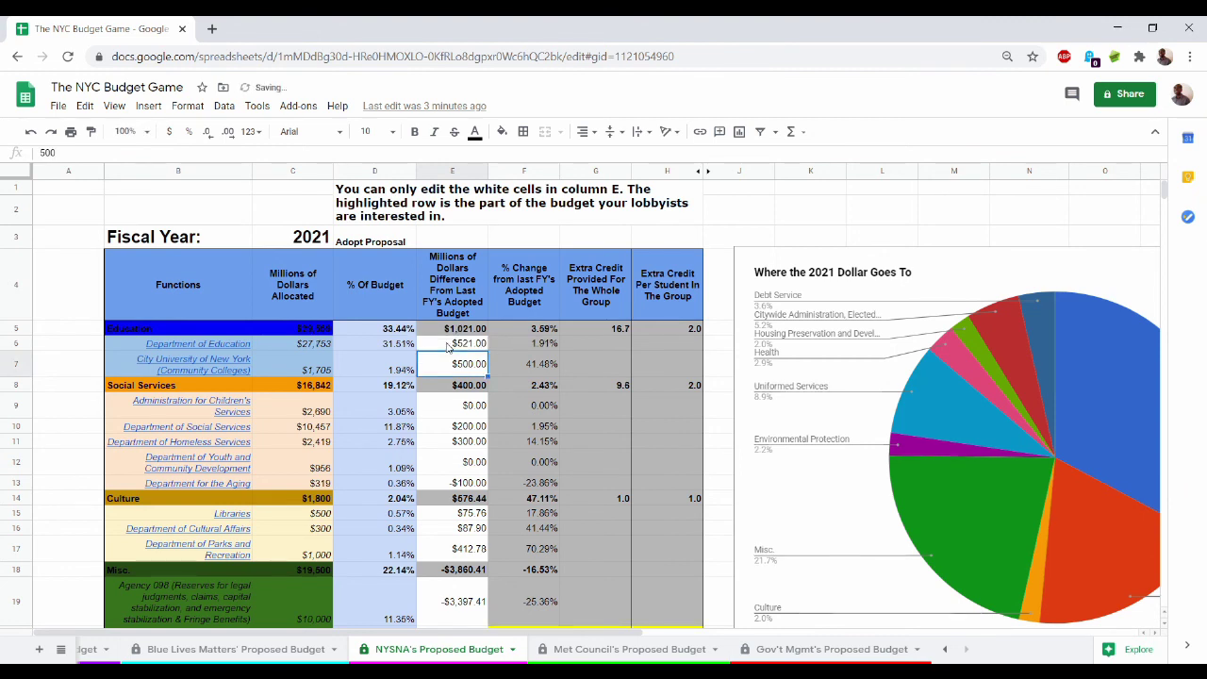
# Step: Check the deficit/surplus in the totals below the table and return to the Education and Social Services rows
pyautogui.scroll(-6, 449, 347)
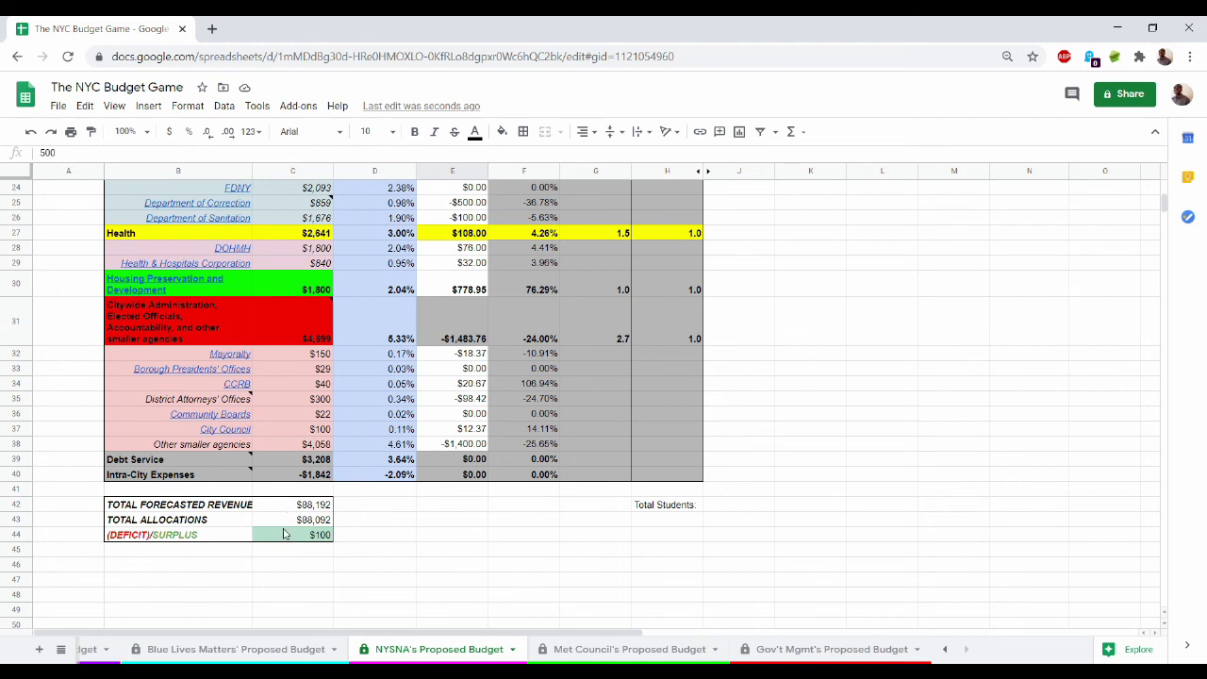
pyautogui.scroll(5, 412, 502)
pyautogui.scroll(5, 413, 503)
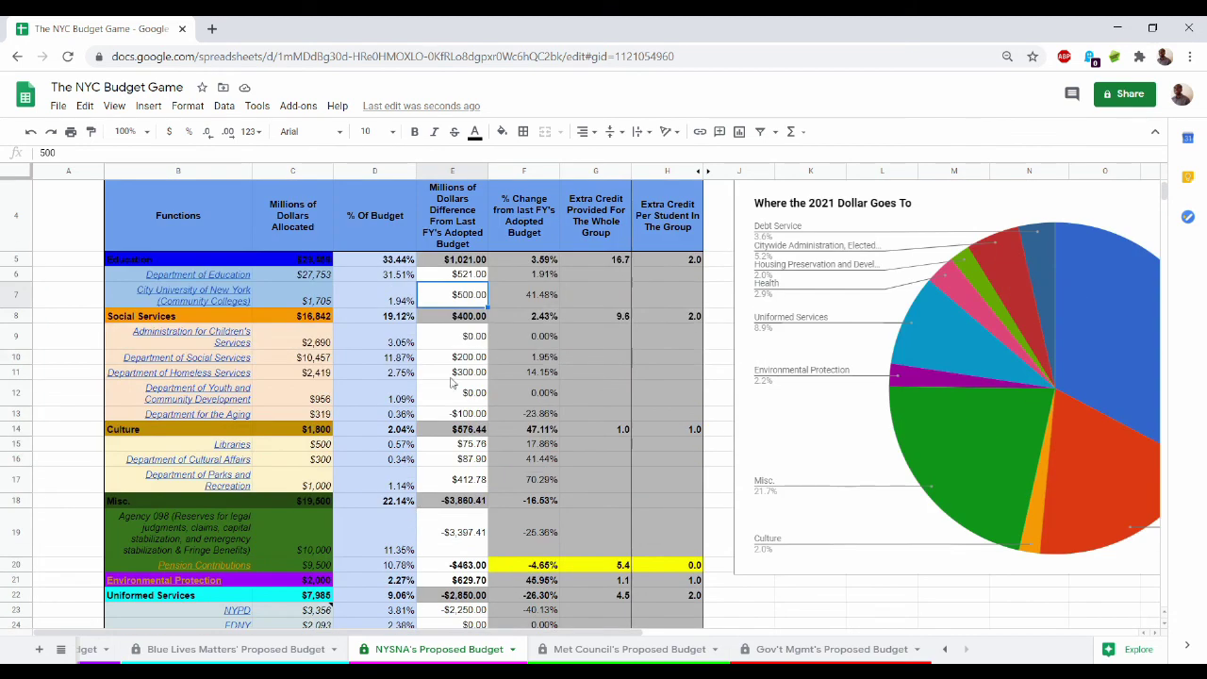